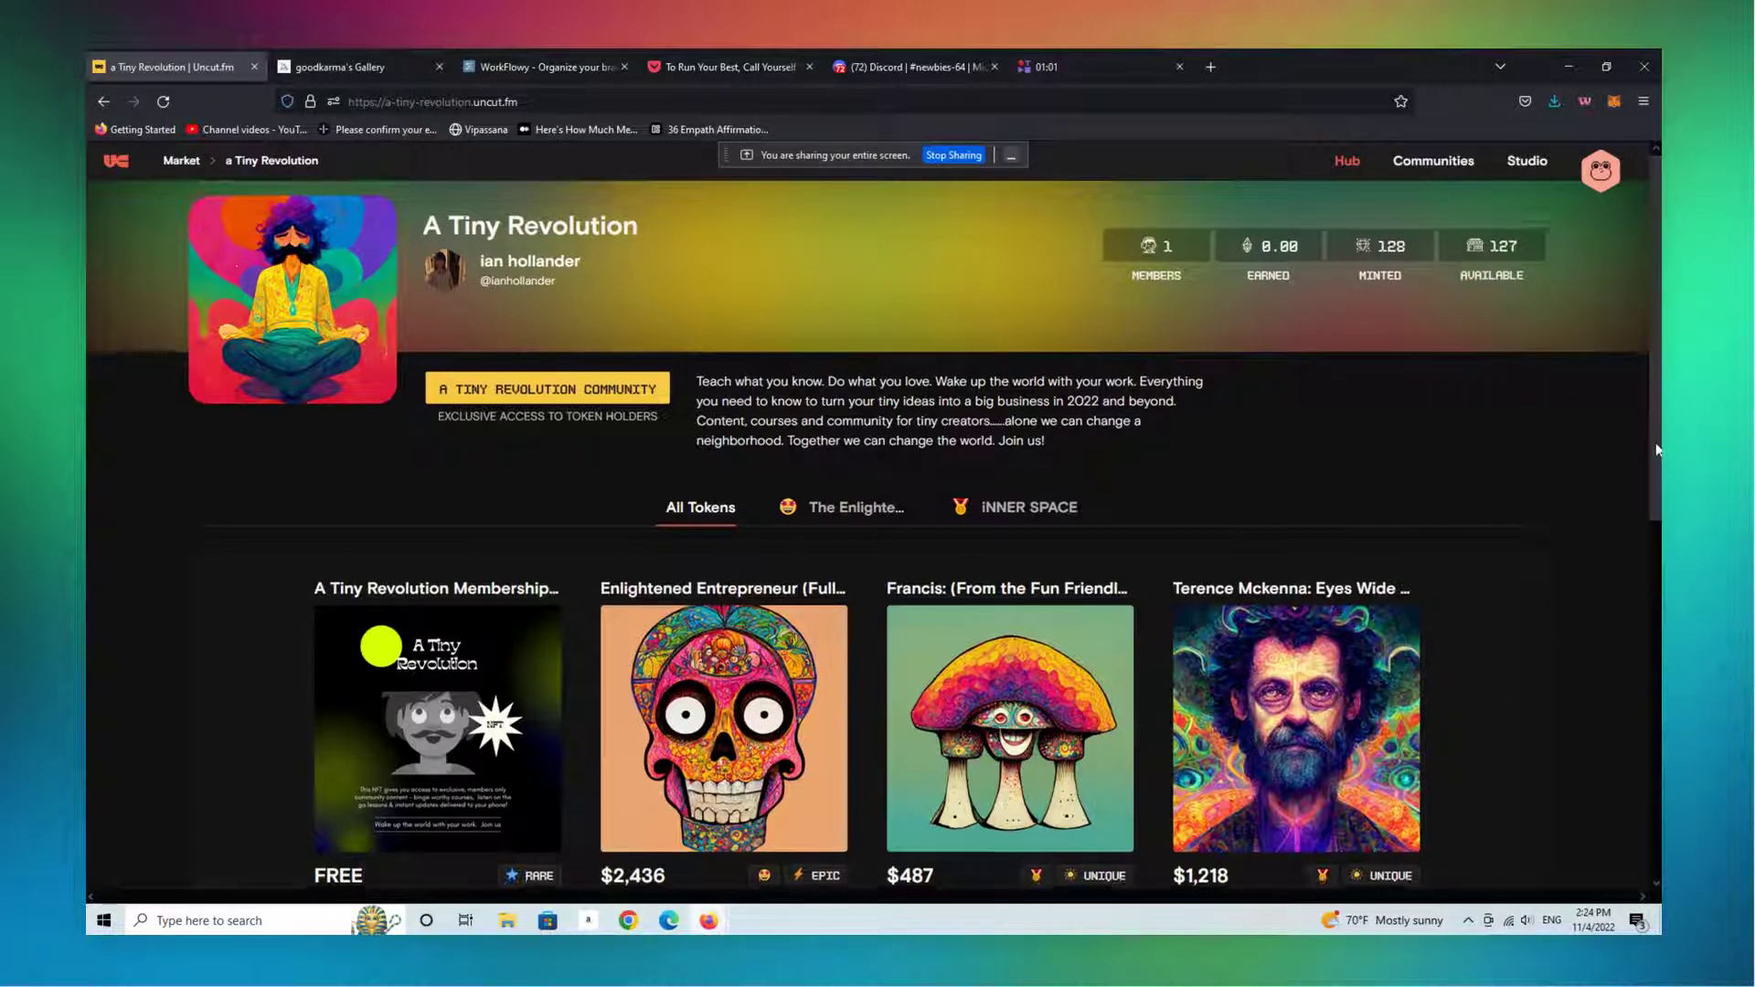
mouse_move(1655, 439)
left_mouse_down()
mouse_move(1653, 485)
mouse_move(1650, 467)
left_mouse_up()
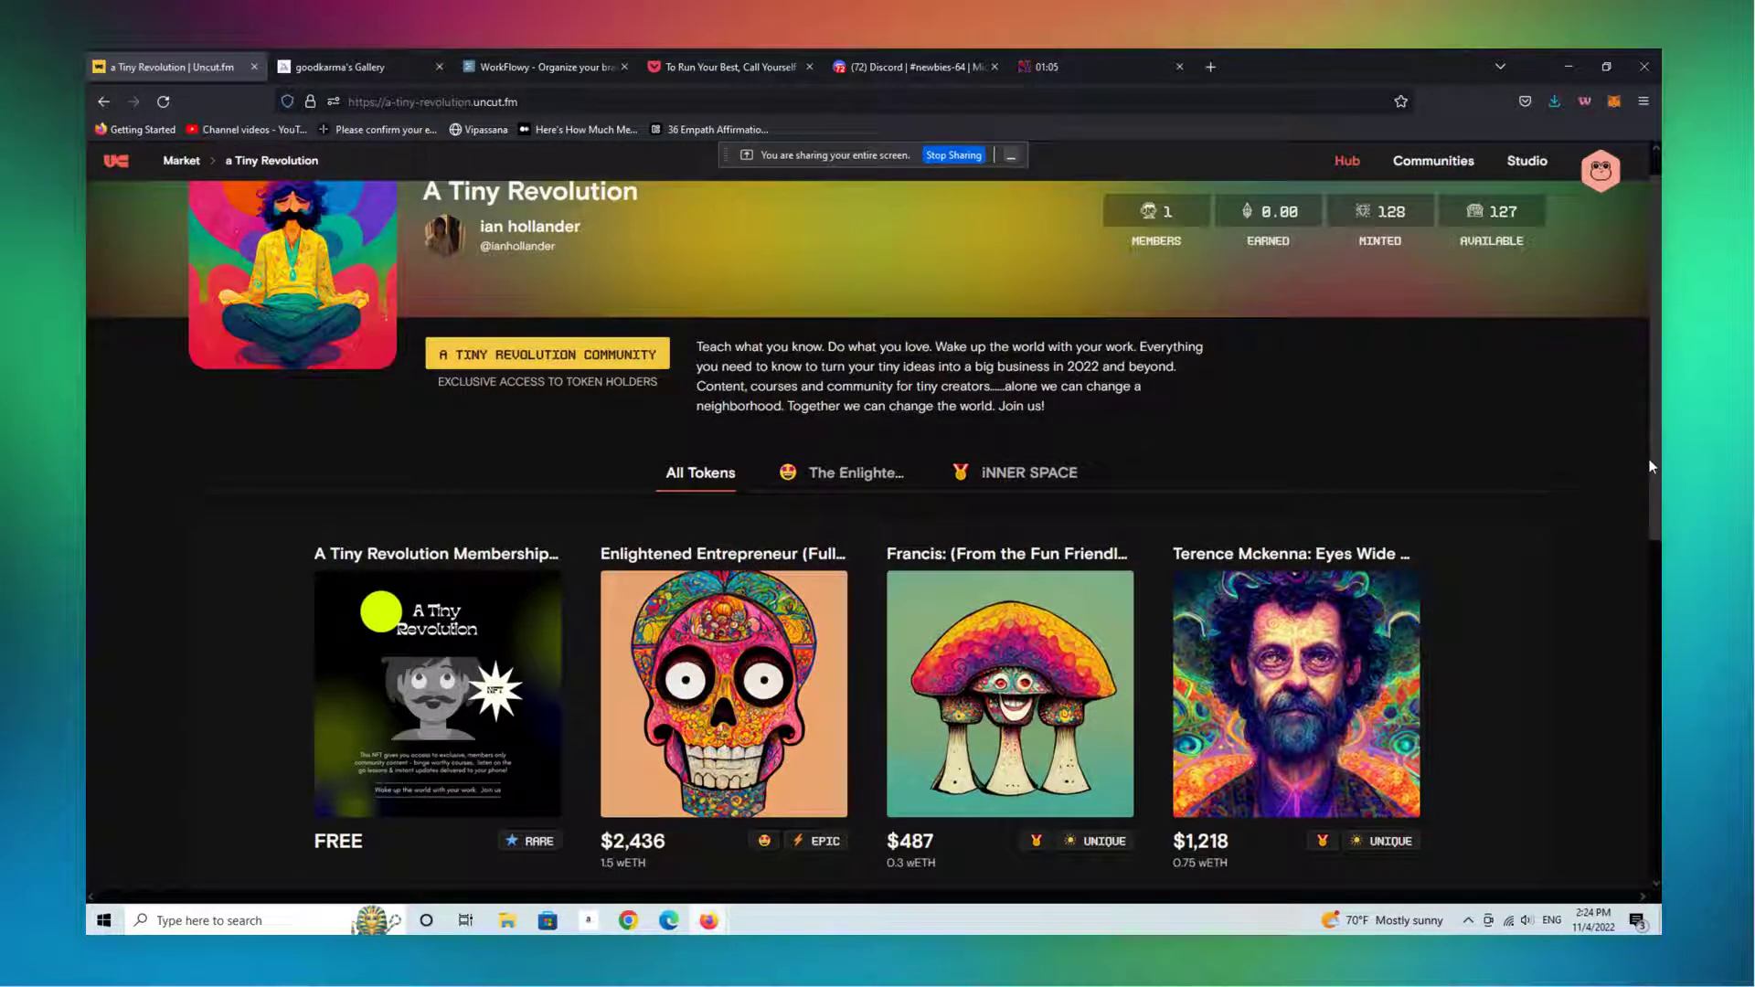
left_click(465, 711)
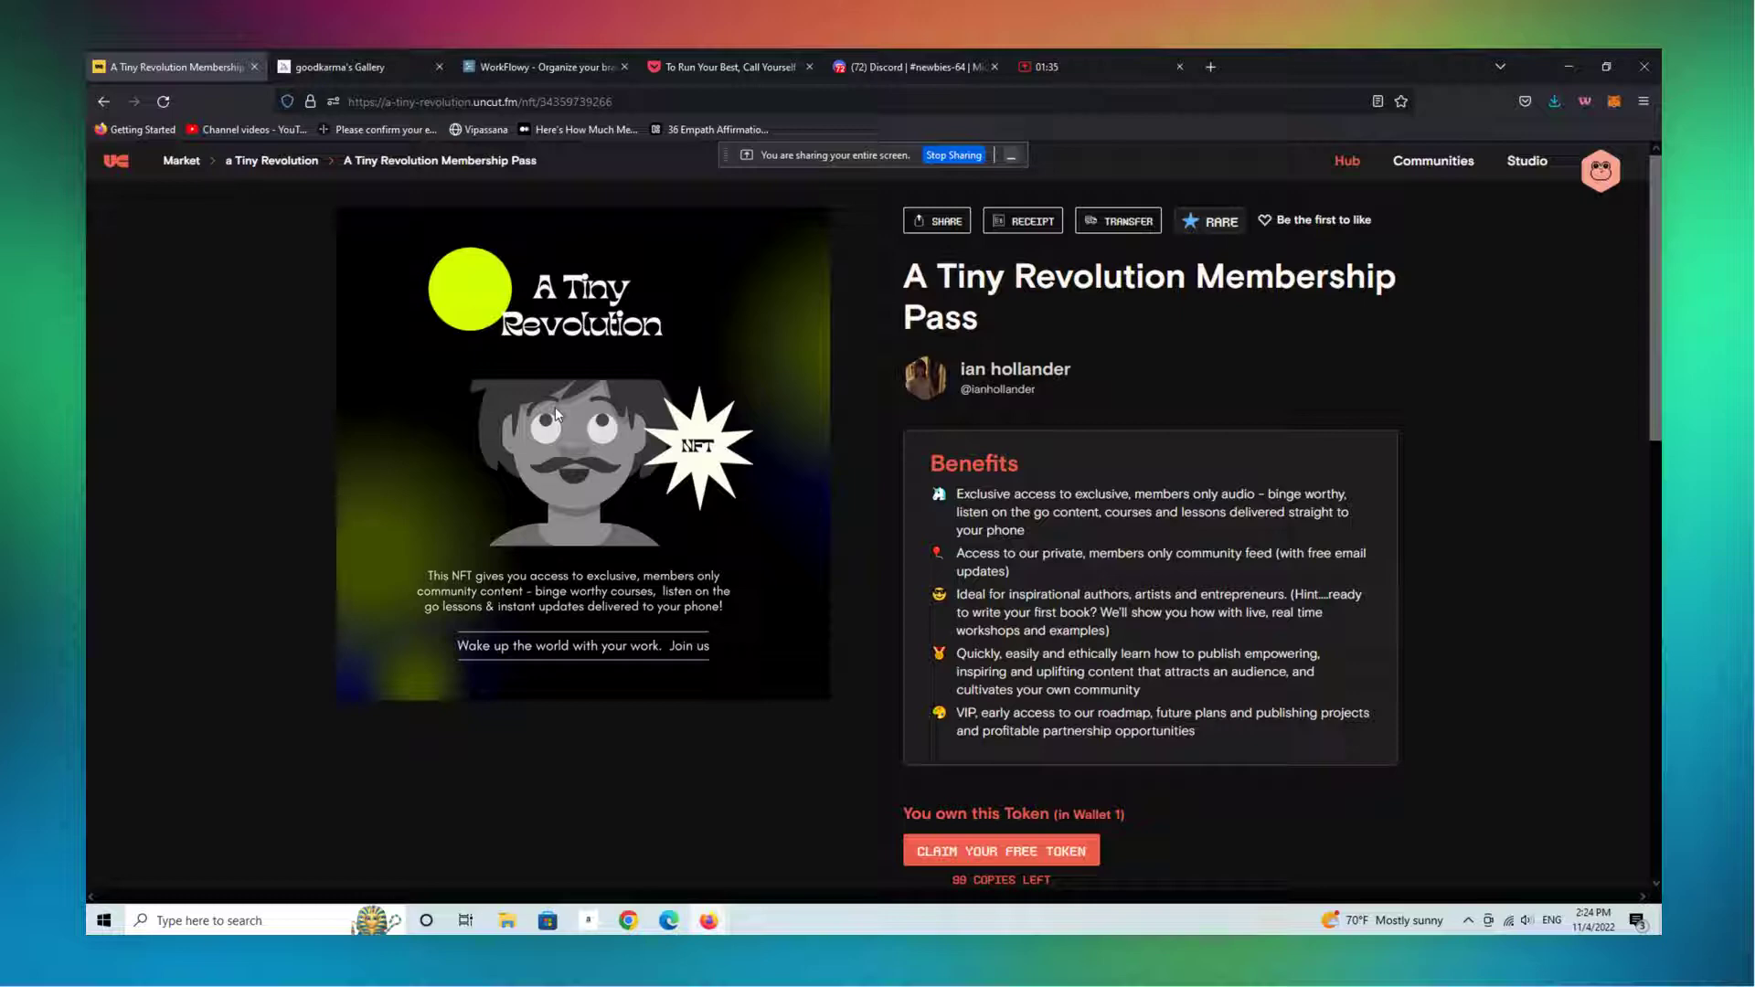
left_click(103, 101)
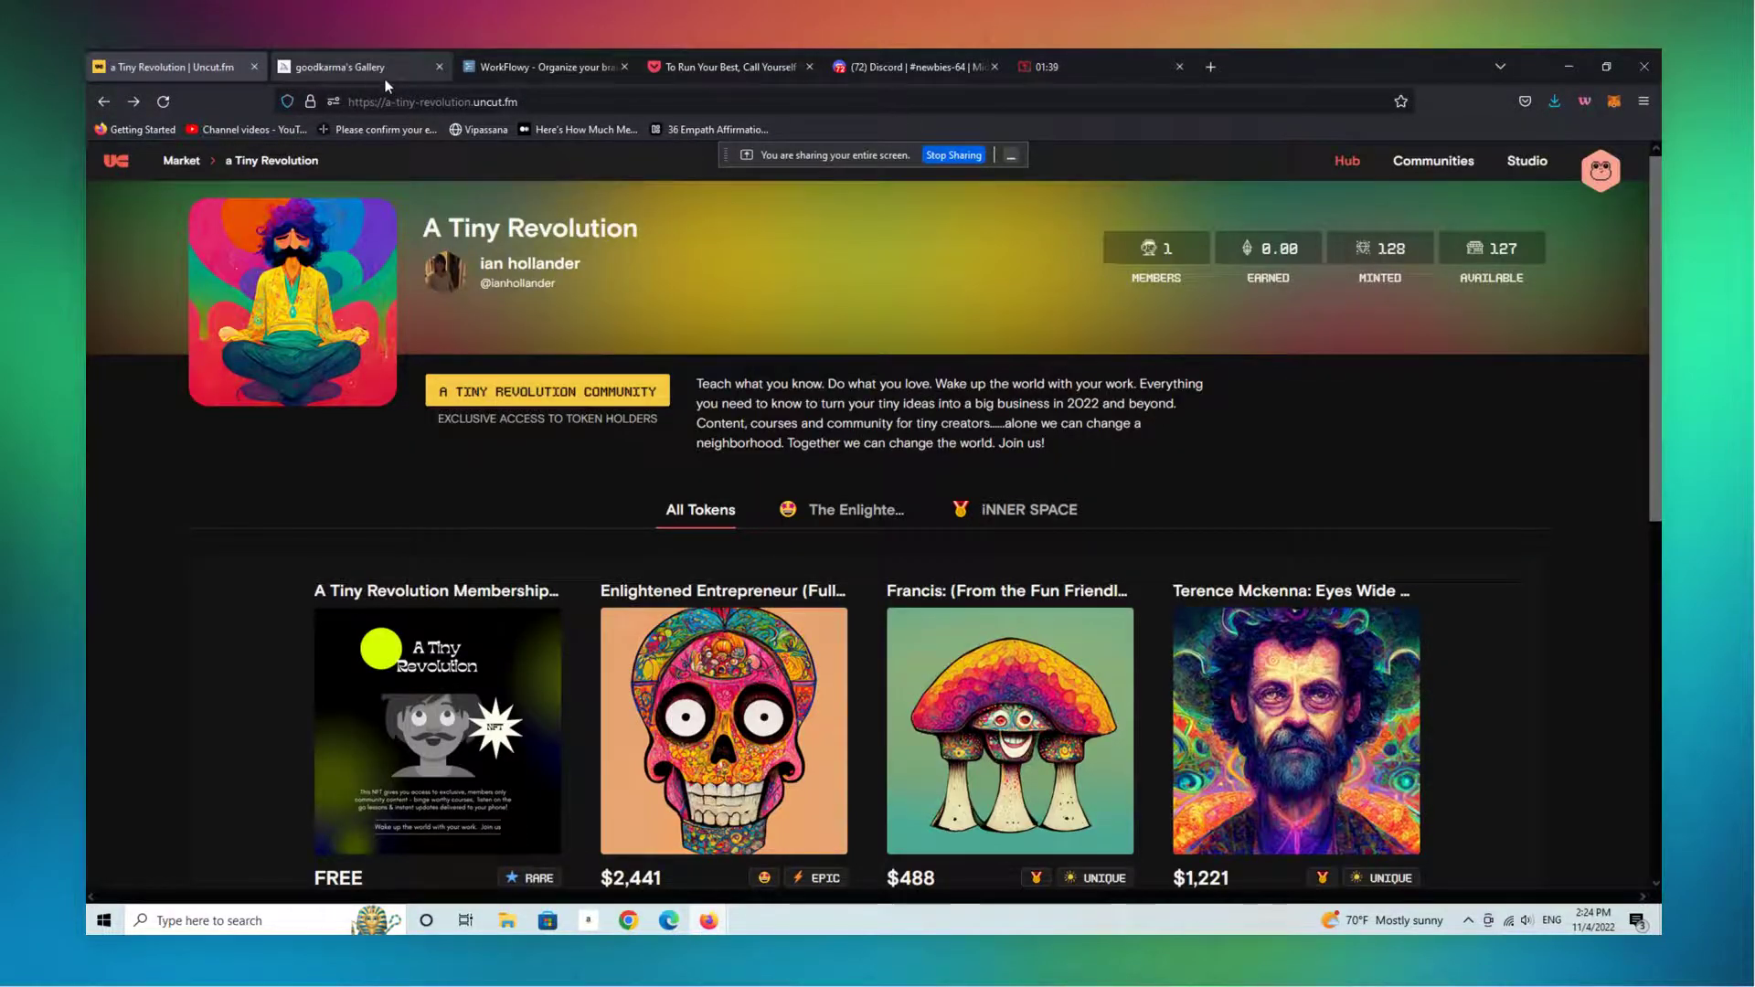
Browse the goodkarma gallery of psychedelic meditating doodles down to the bottom and back to the top
left_click(353, 73)
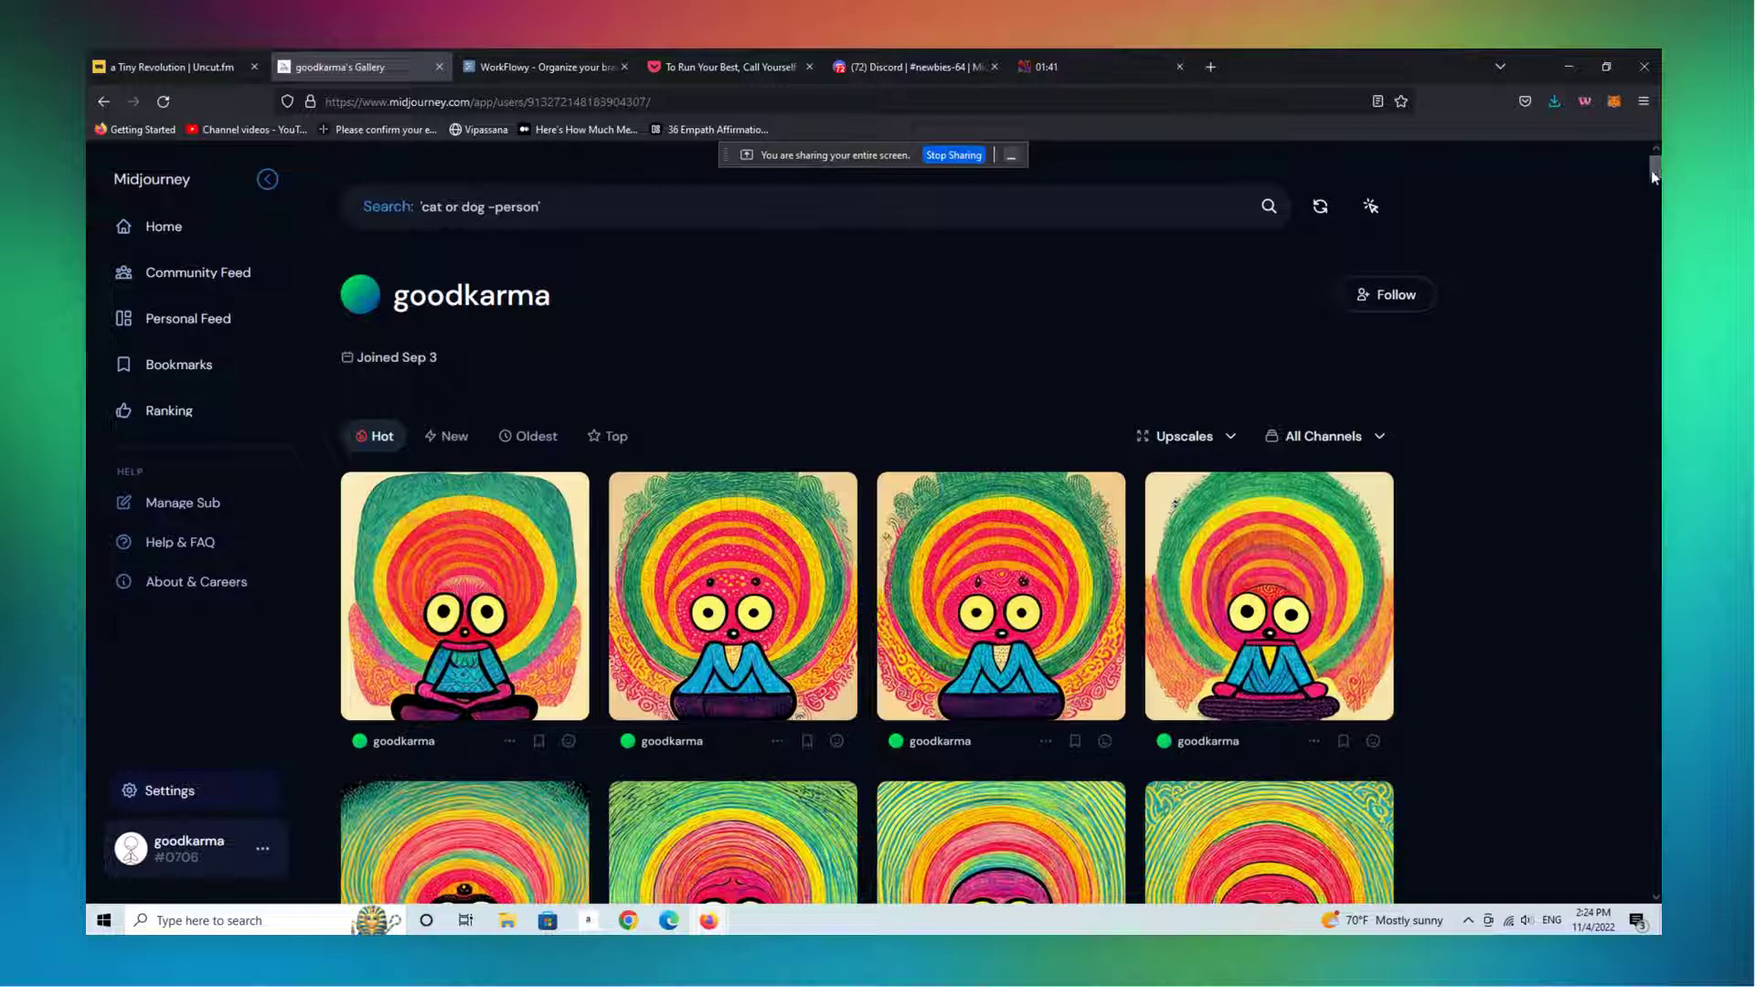
left_click_drag(1651, 170, 1656, 231)
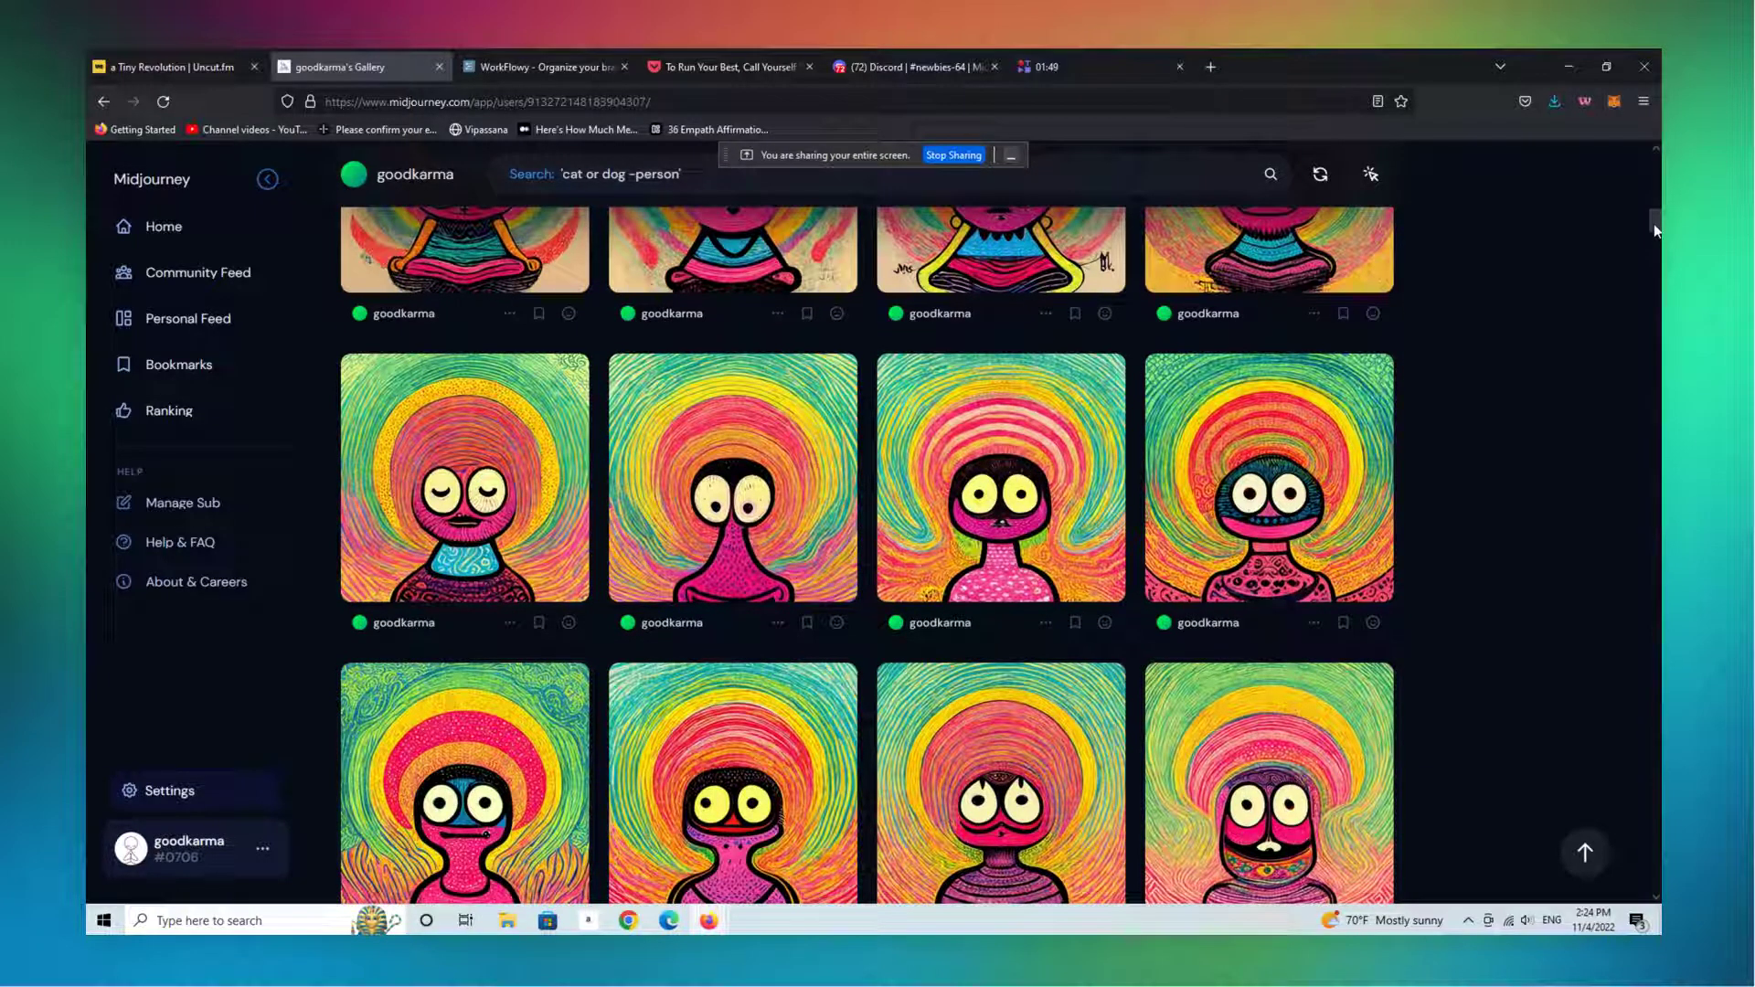
left_click_drag(1656, 231, 1655, 242)
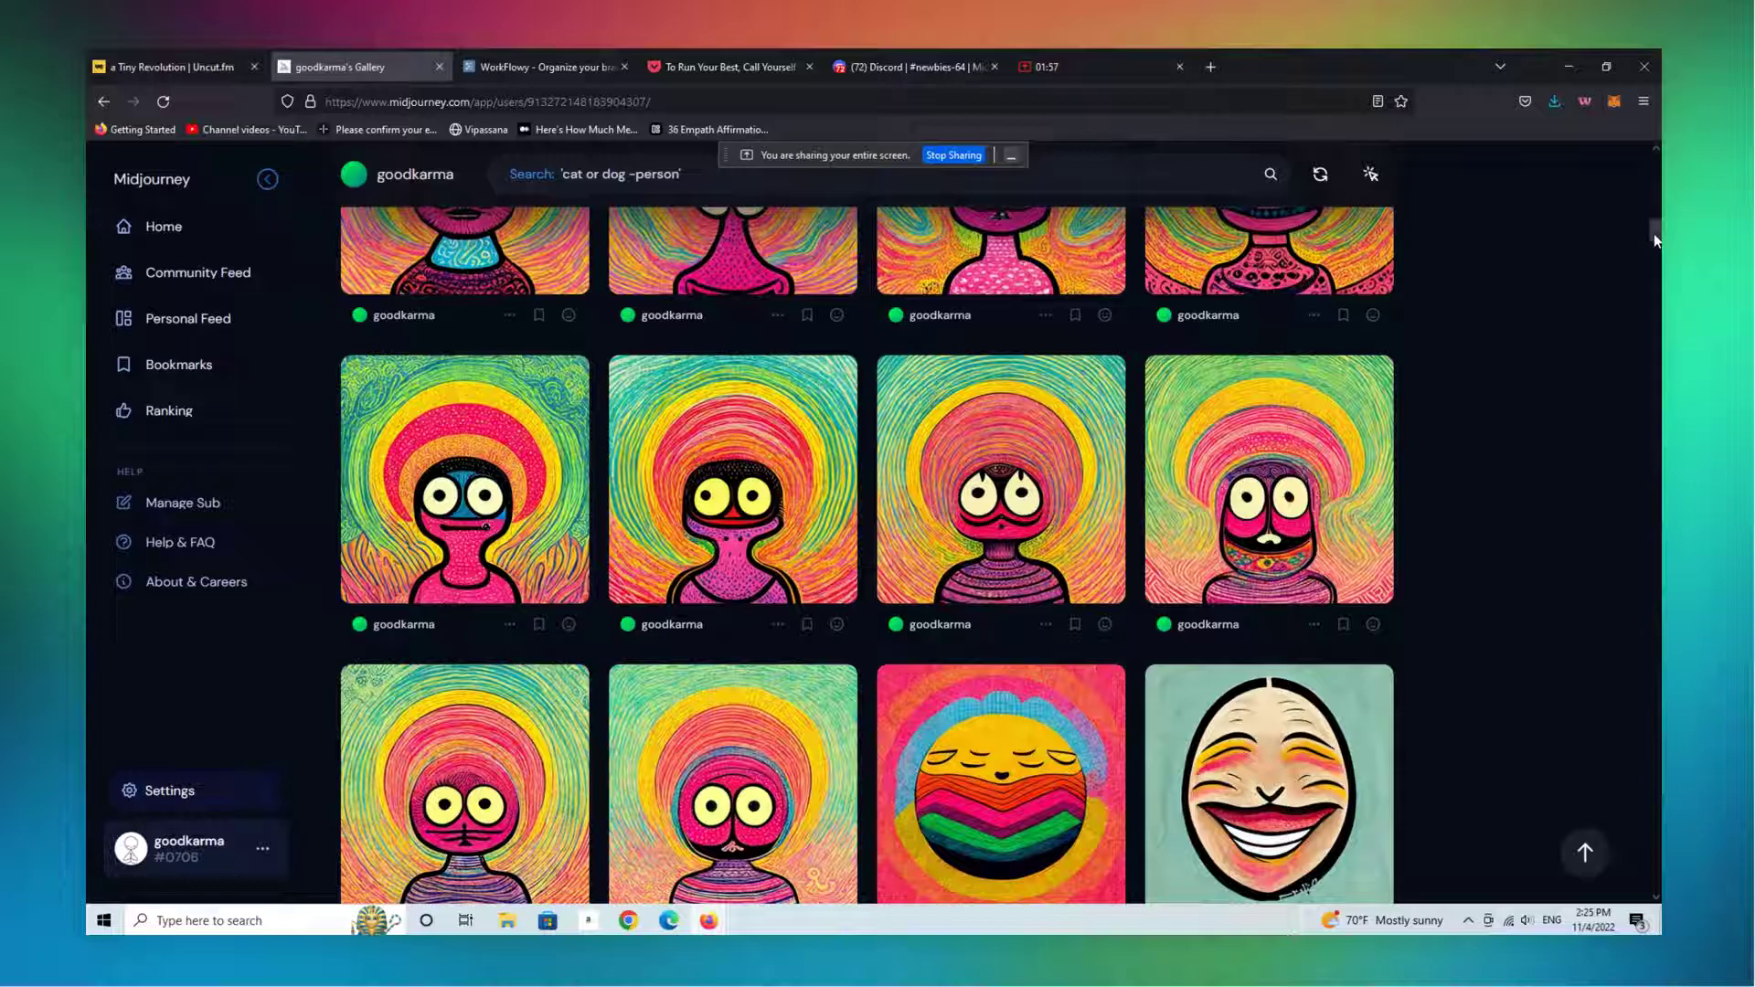
left_click_drag(1654, 233, 1635, 642)
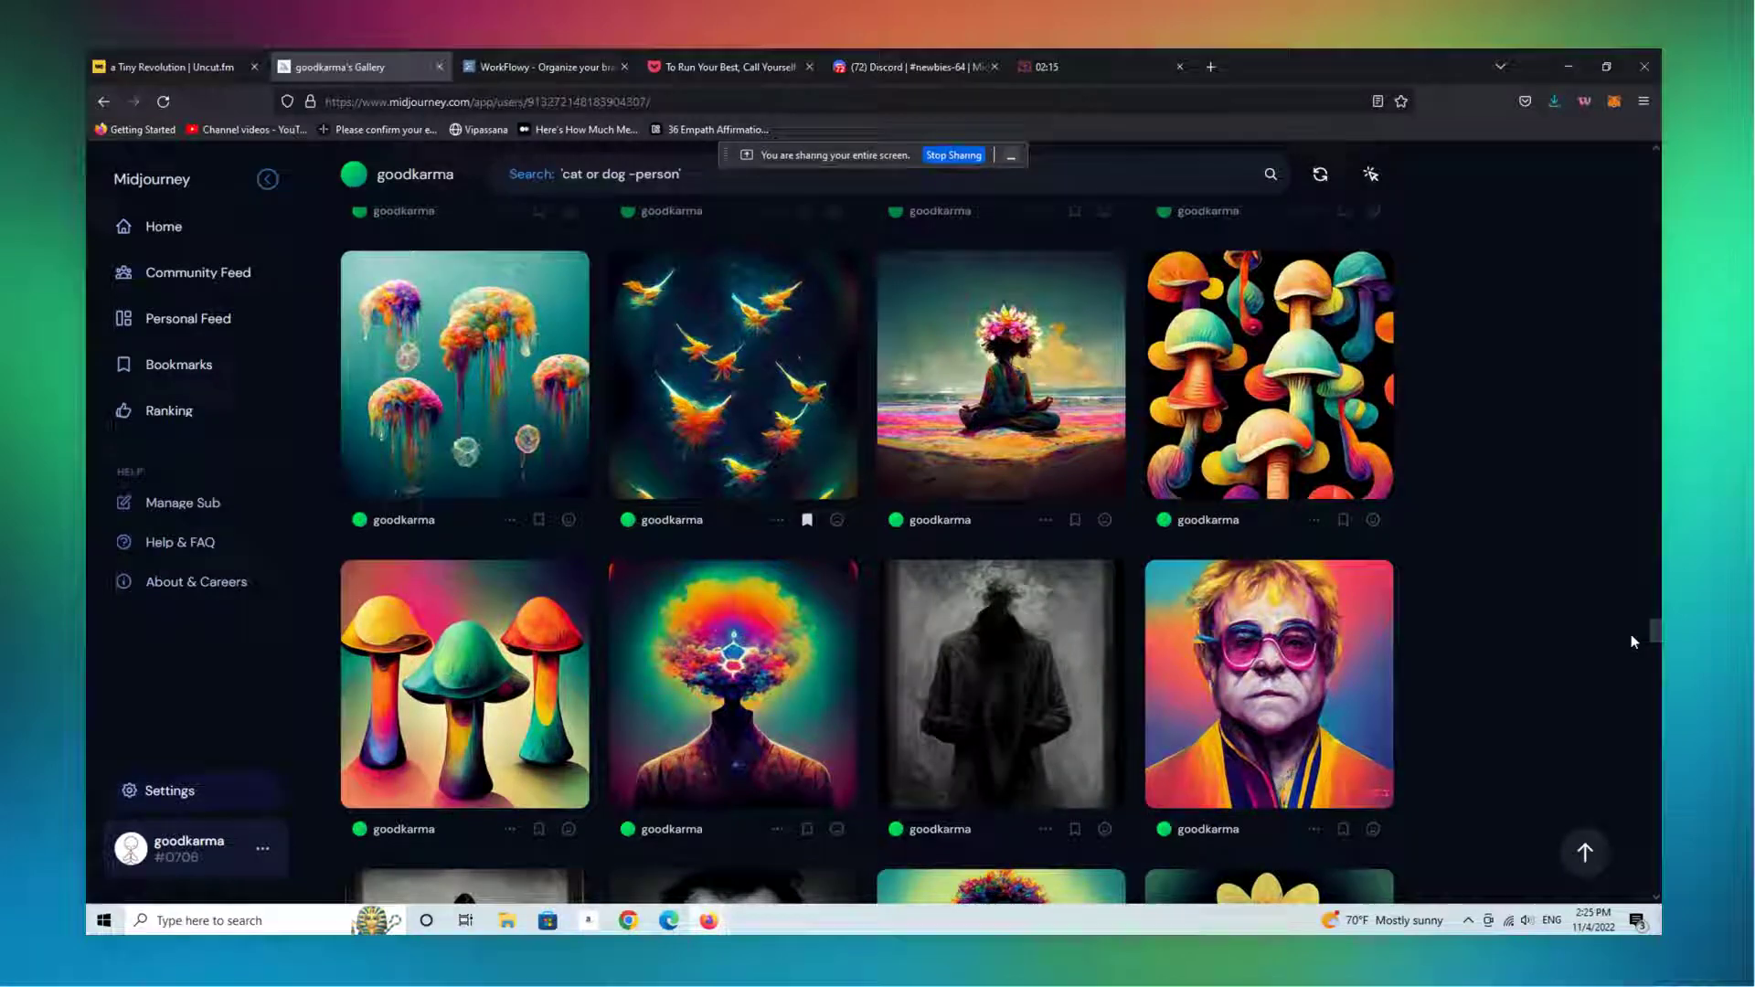
left_click_drag(1631, 642, 1631, 653)
scroll(1632, 651, "down", 1)
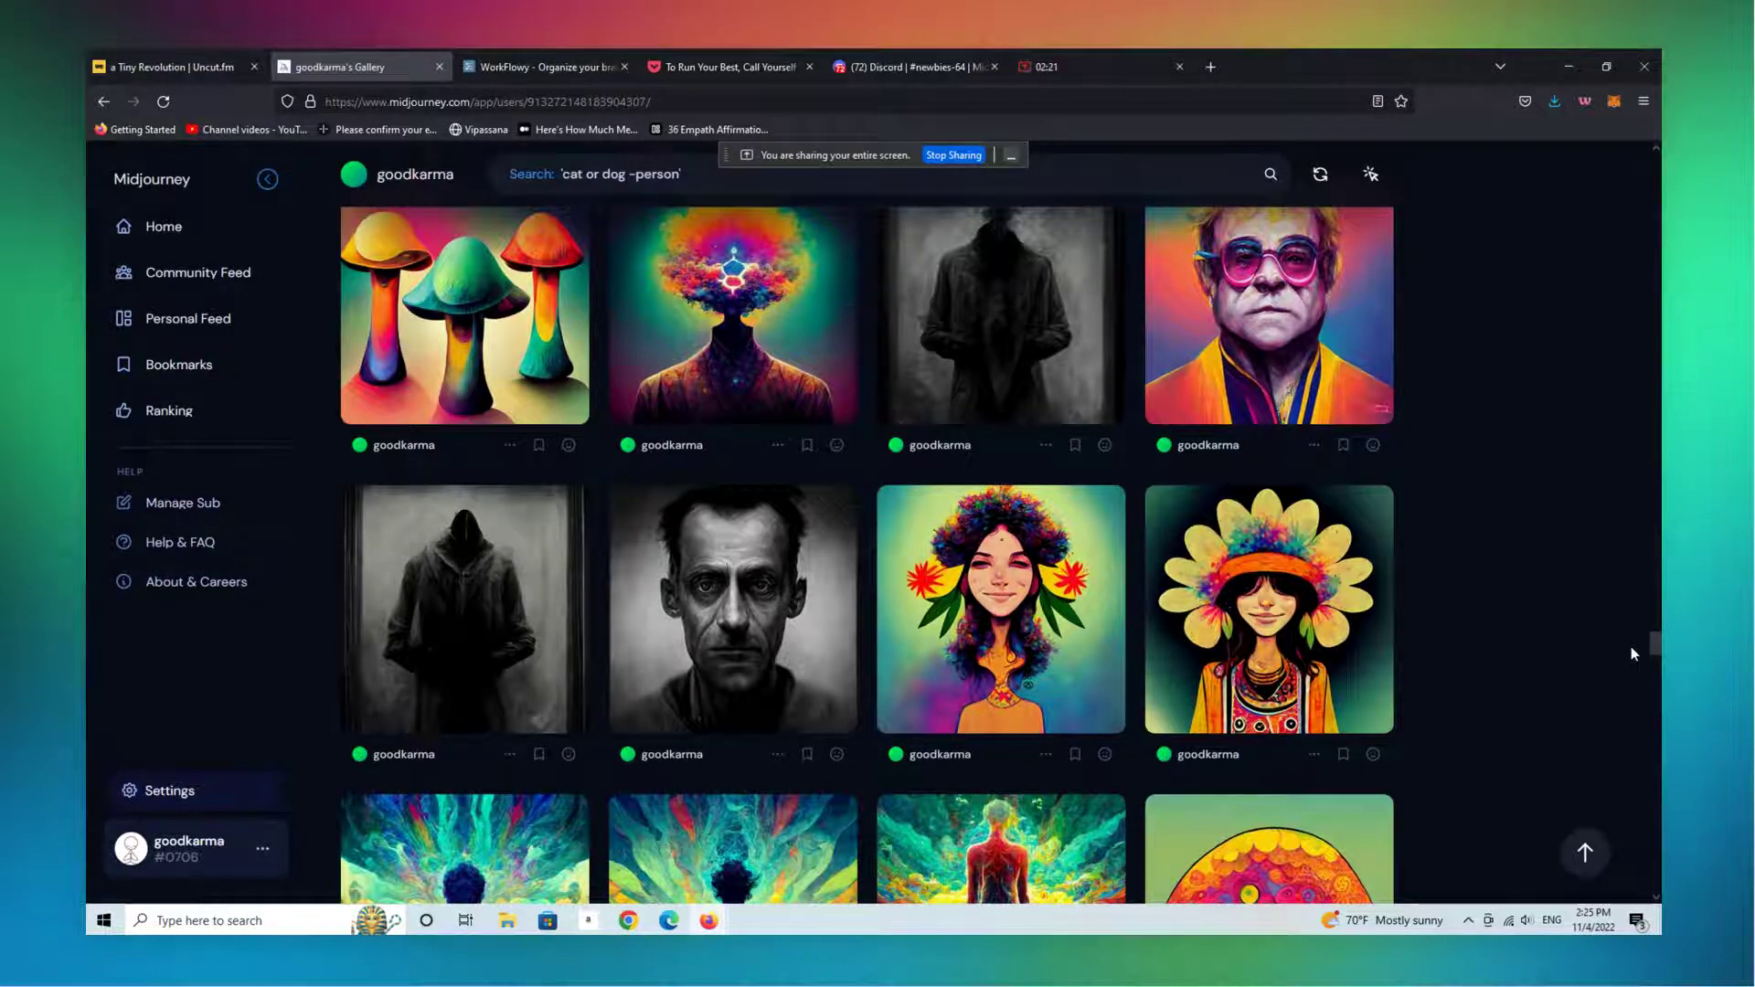
left_click_drag(1631, 648, 1652, 164)
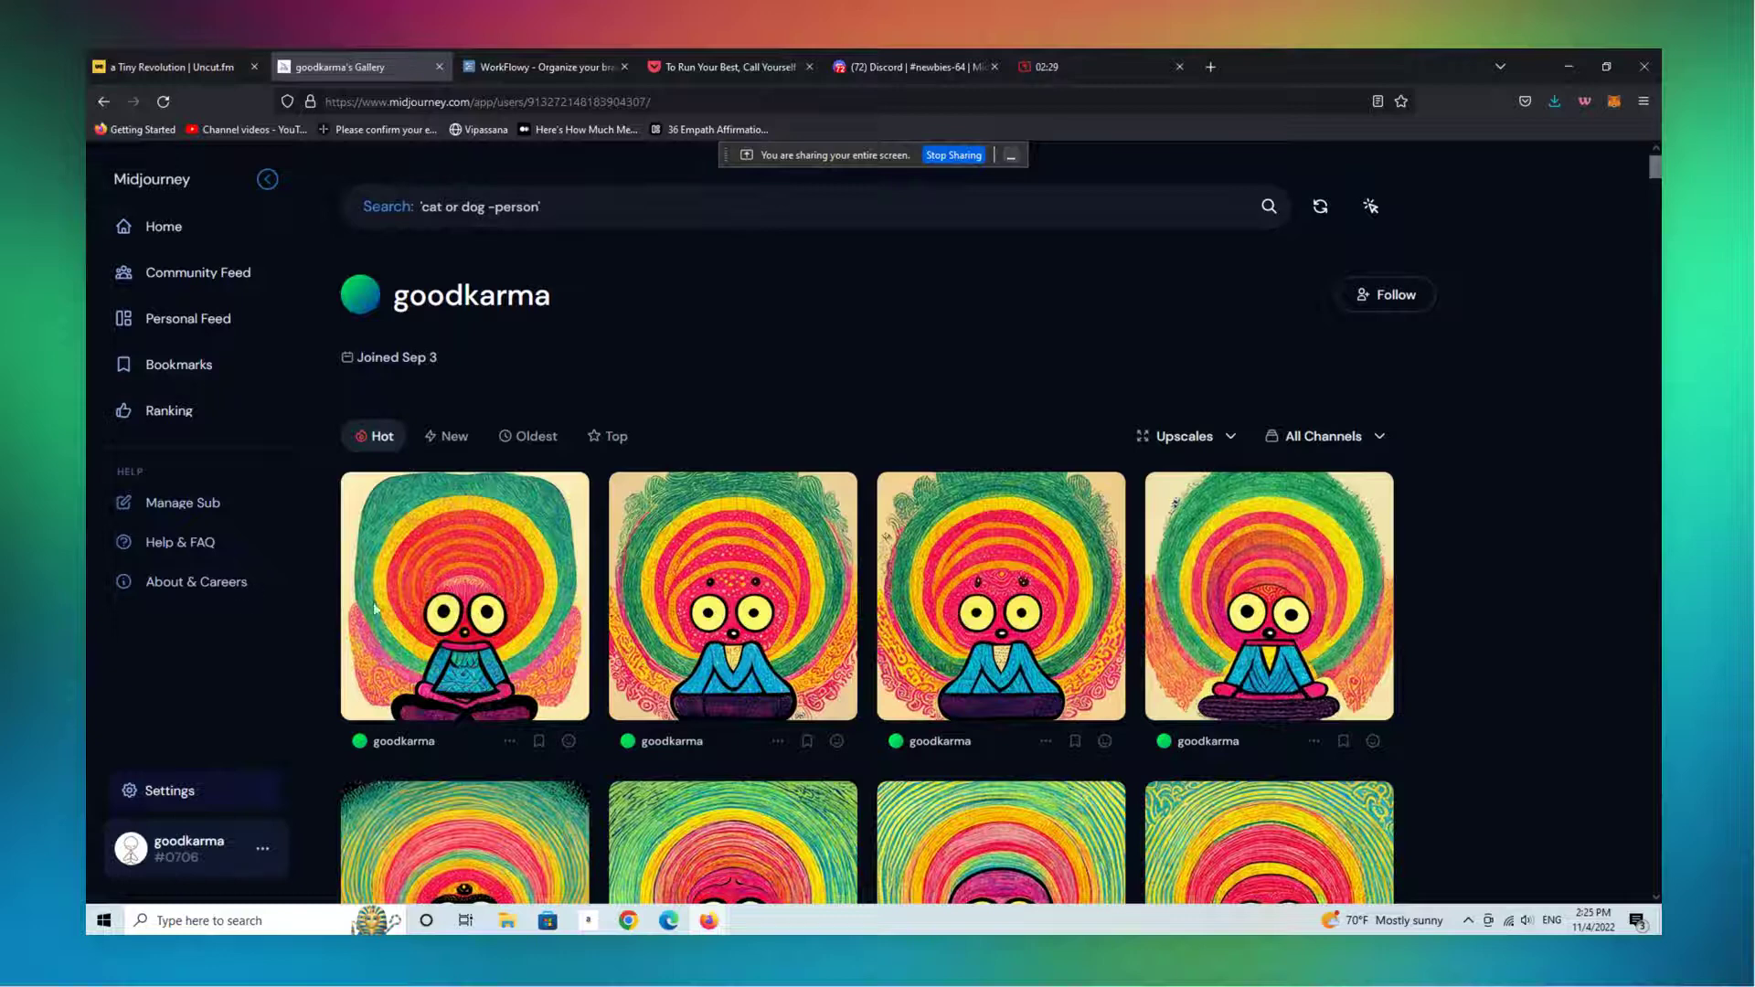
Return to the Uncut.fm A Tiny Revolution page and scroll to the fifth token, Trippy Jerry
left_click(897, 66)
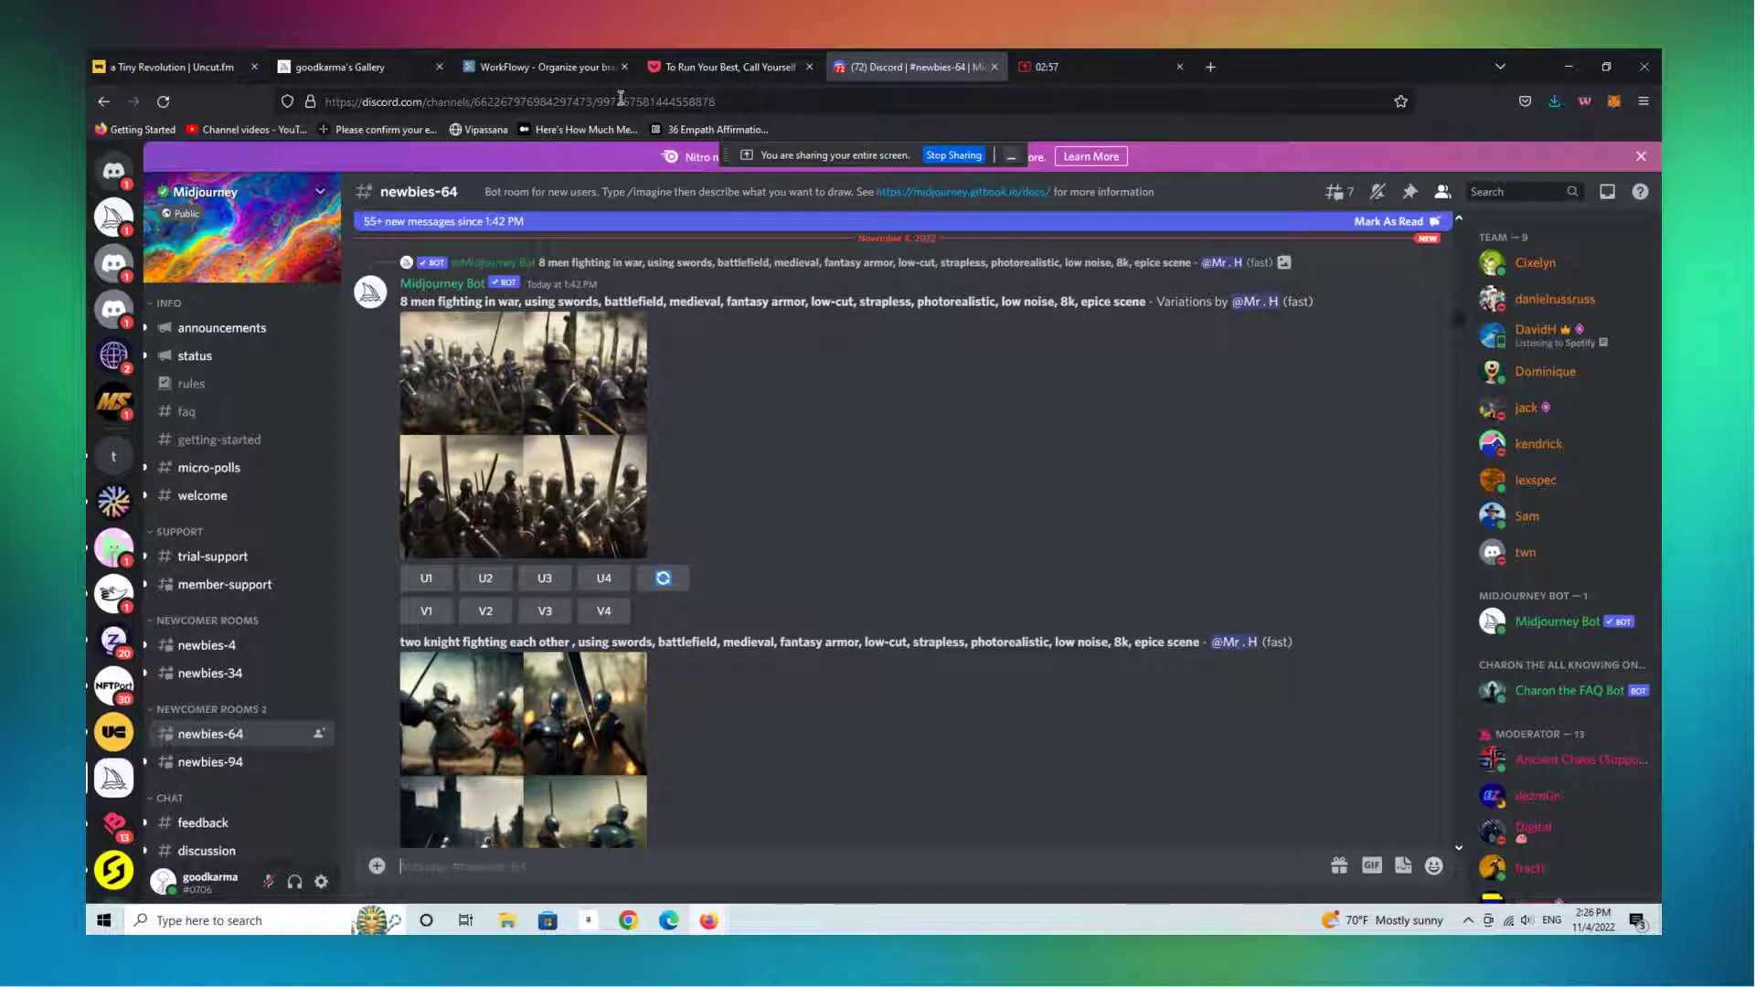
left_click(167, 68)
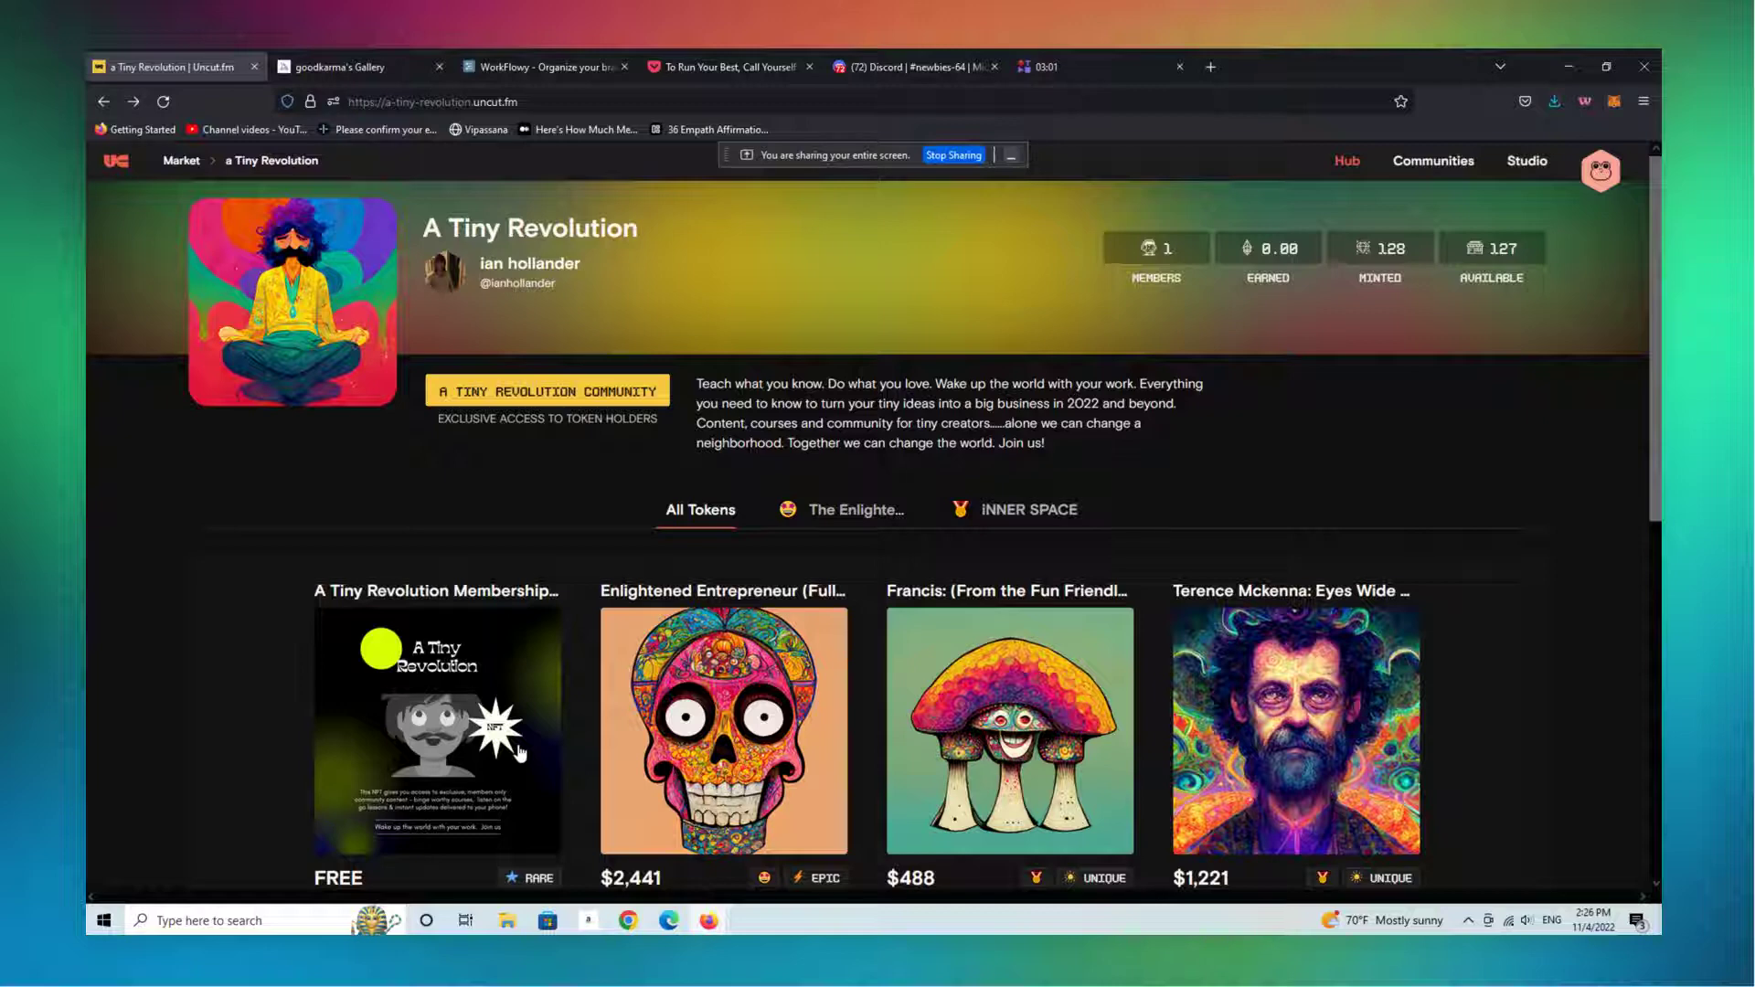
scroll(1651, 461, "down", 2)
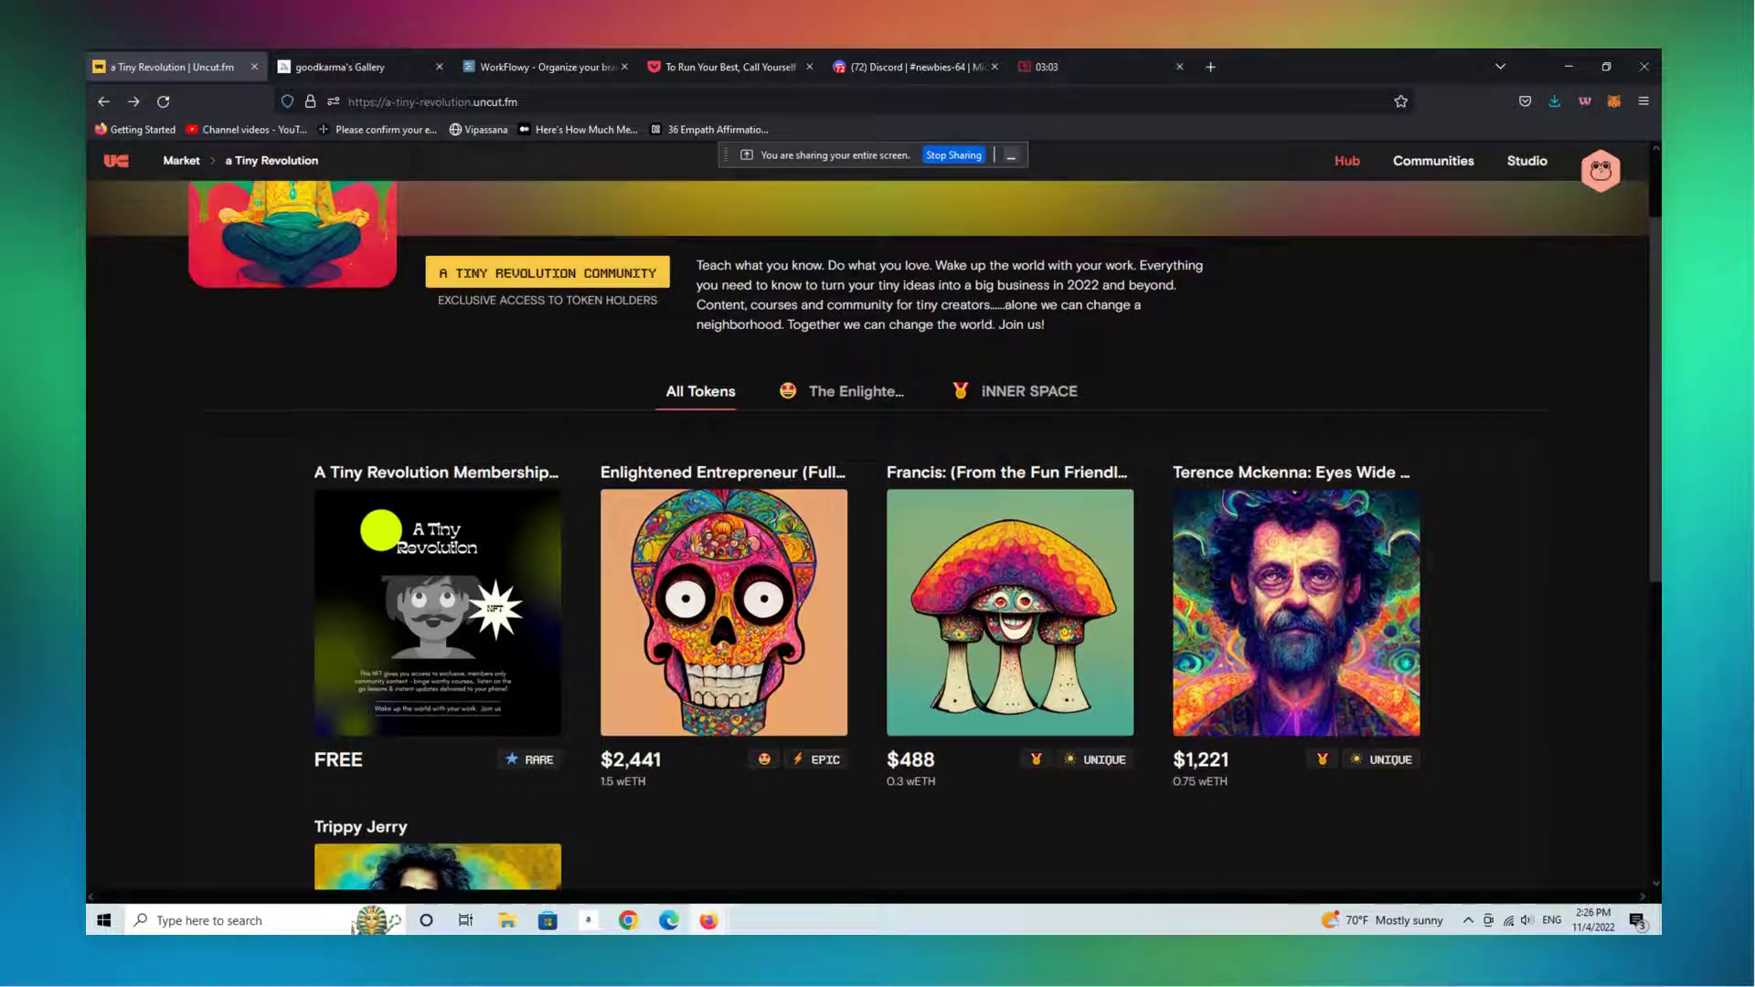
scroll(1651, 460, "down", 2)
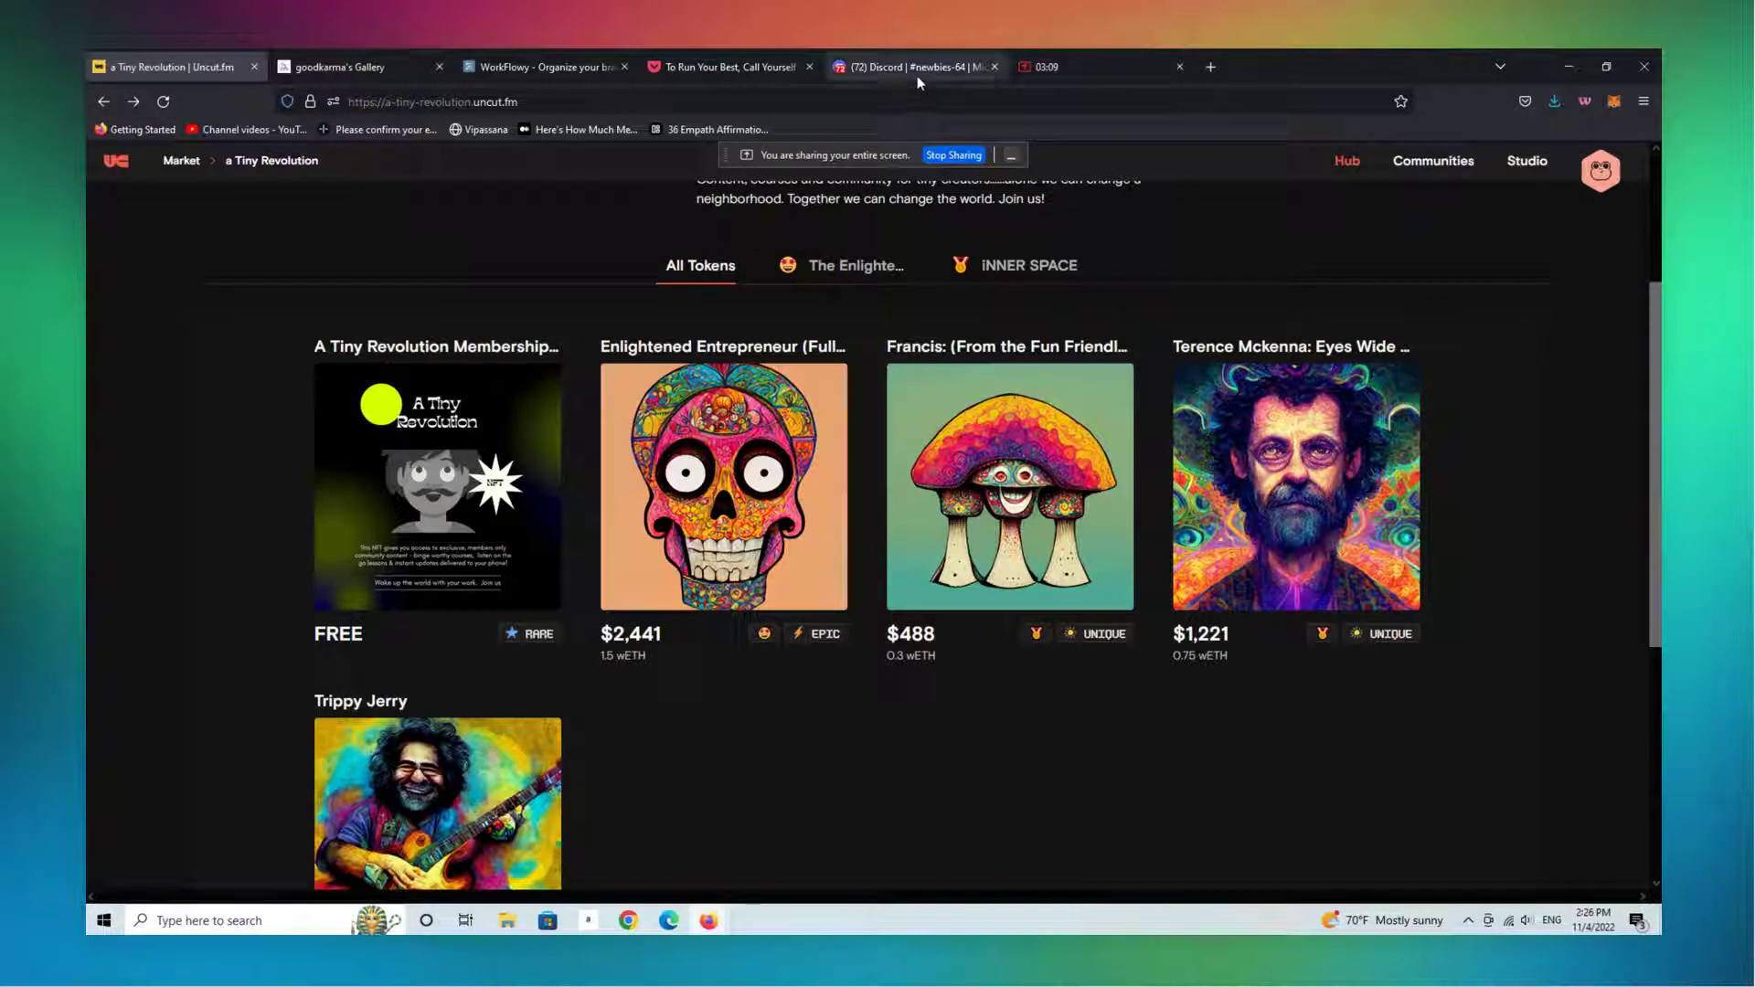
Scroll through the goodkarma gallery's meditating doodle images
left_click(342, 73)
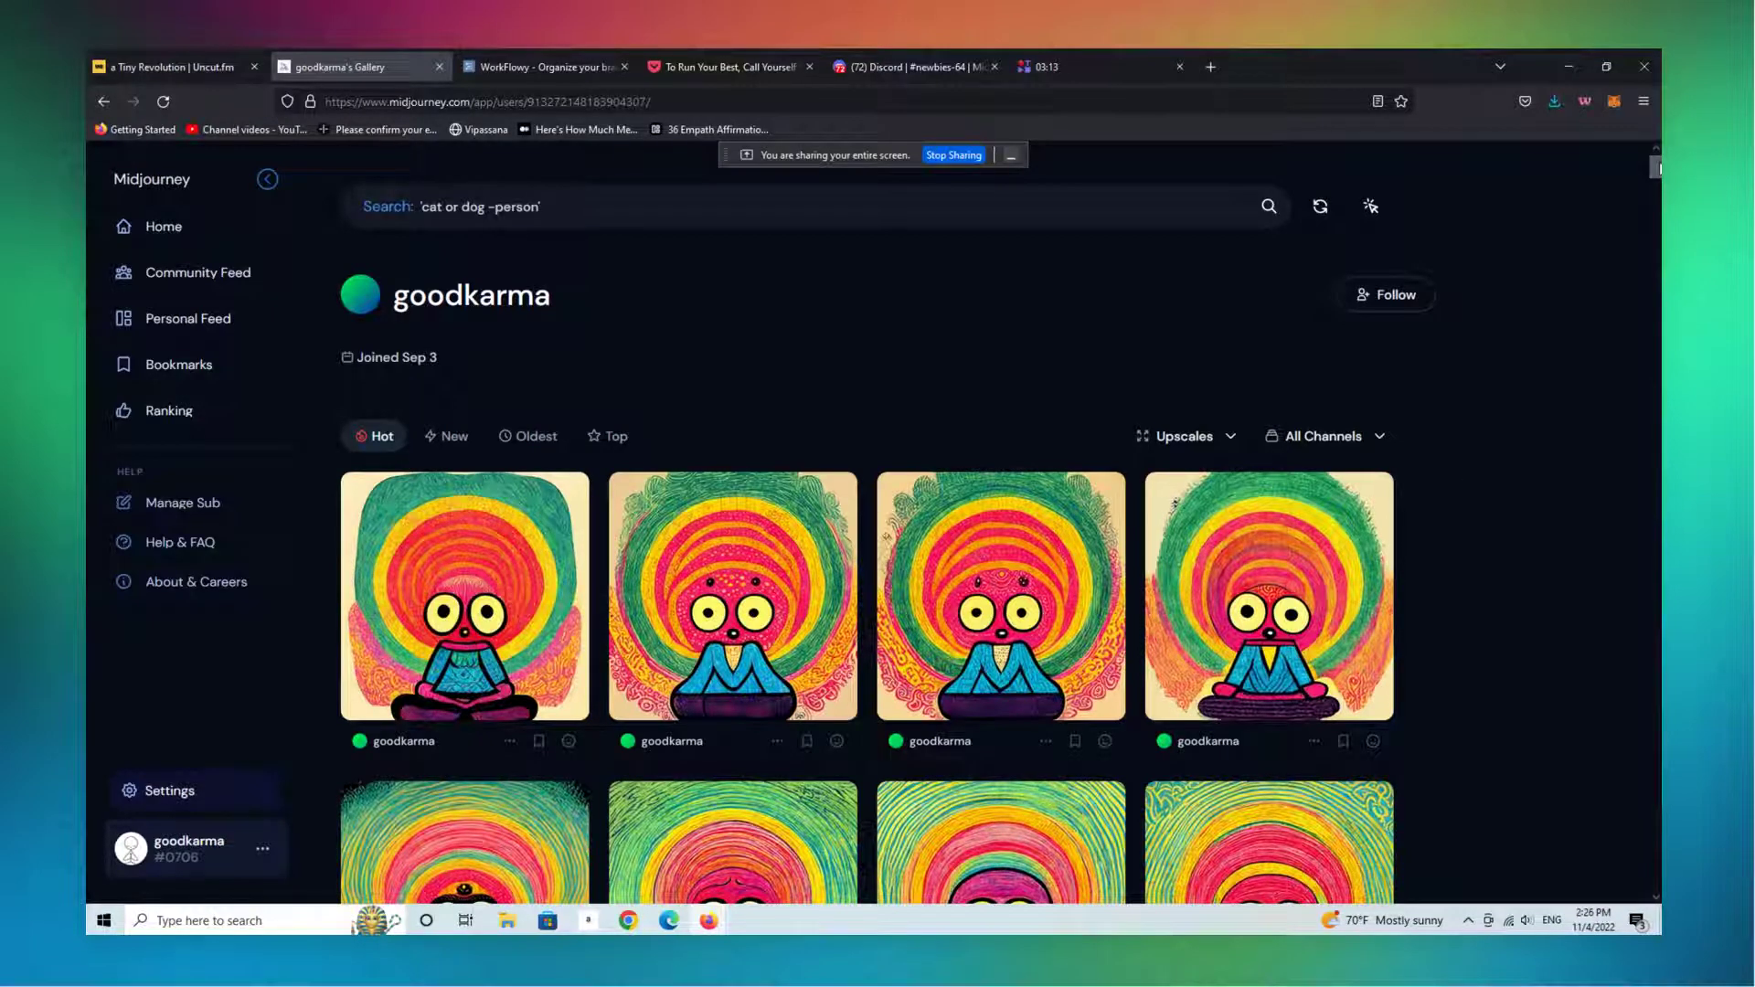
scroll(867, 522, "down", 5)
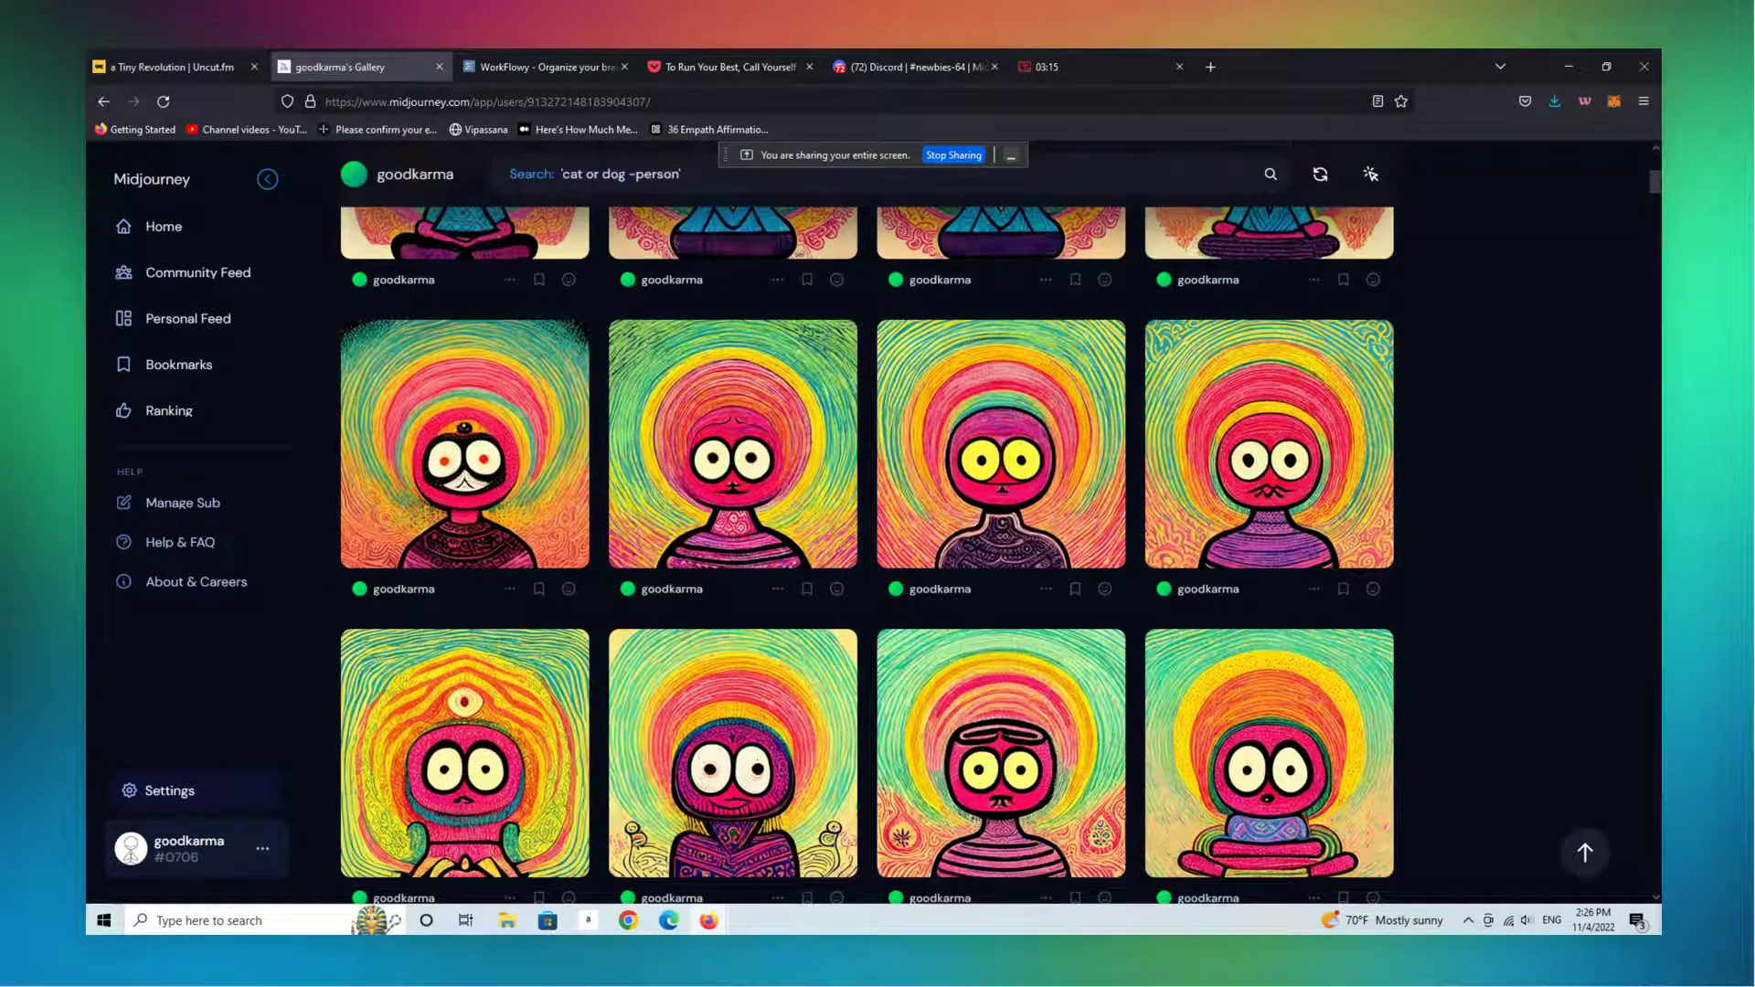
scroll(867, 548, "down", 3)
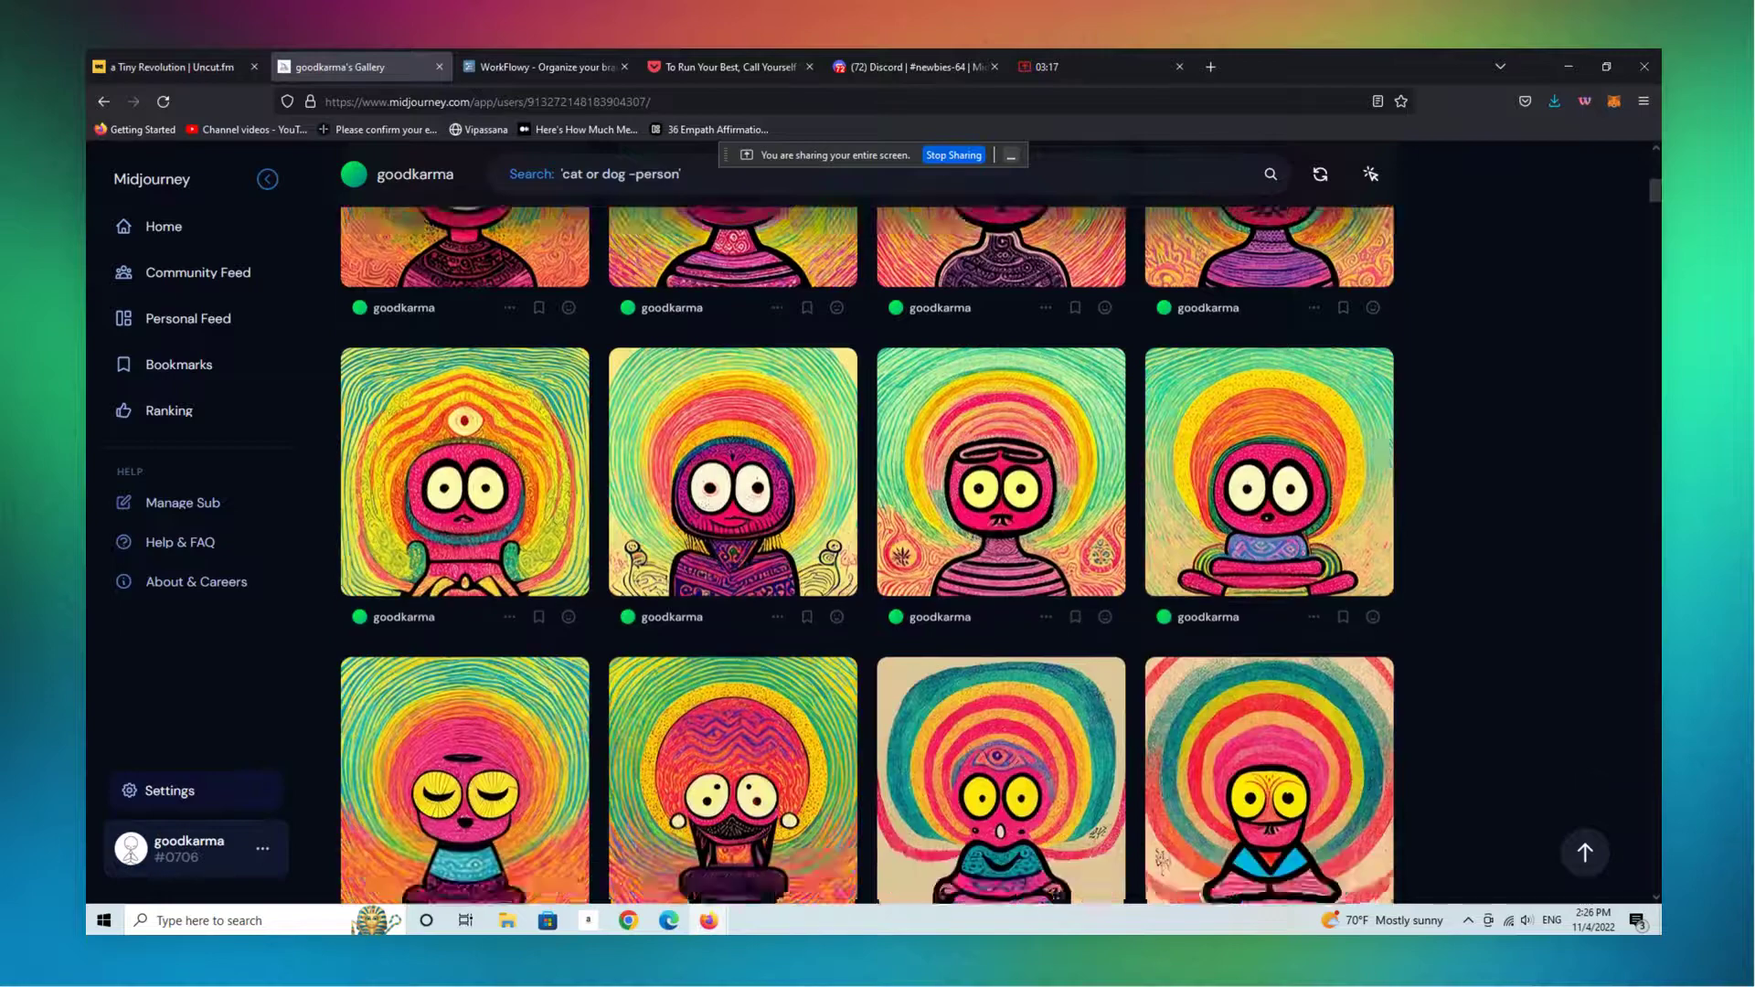
scroll(866, 549, "down", 8)
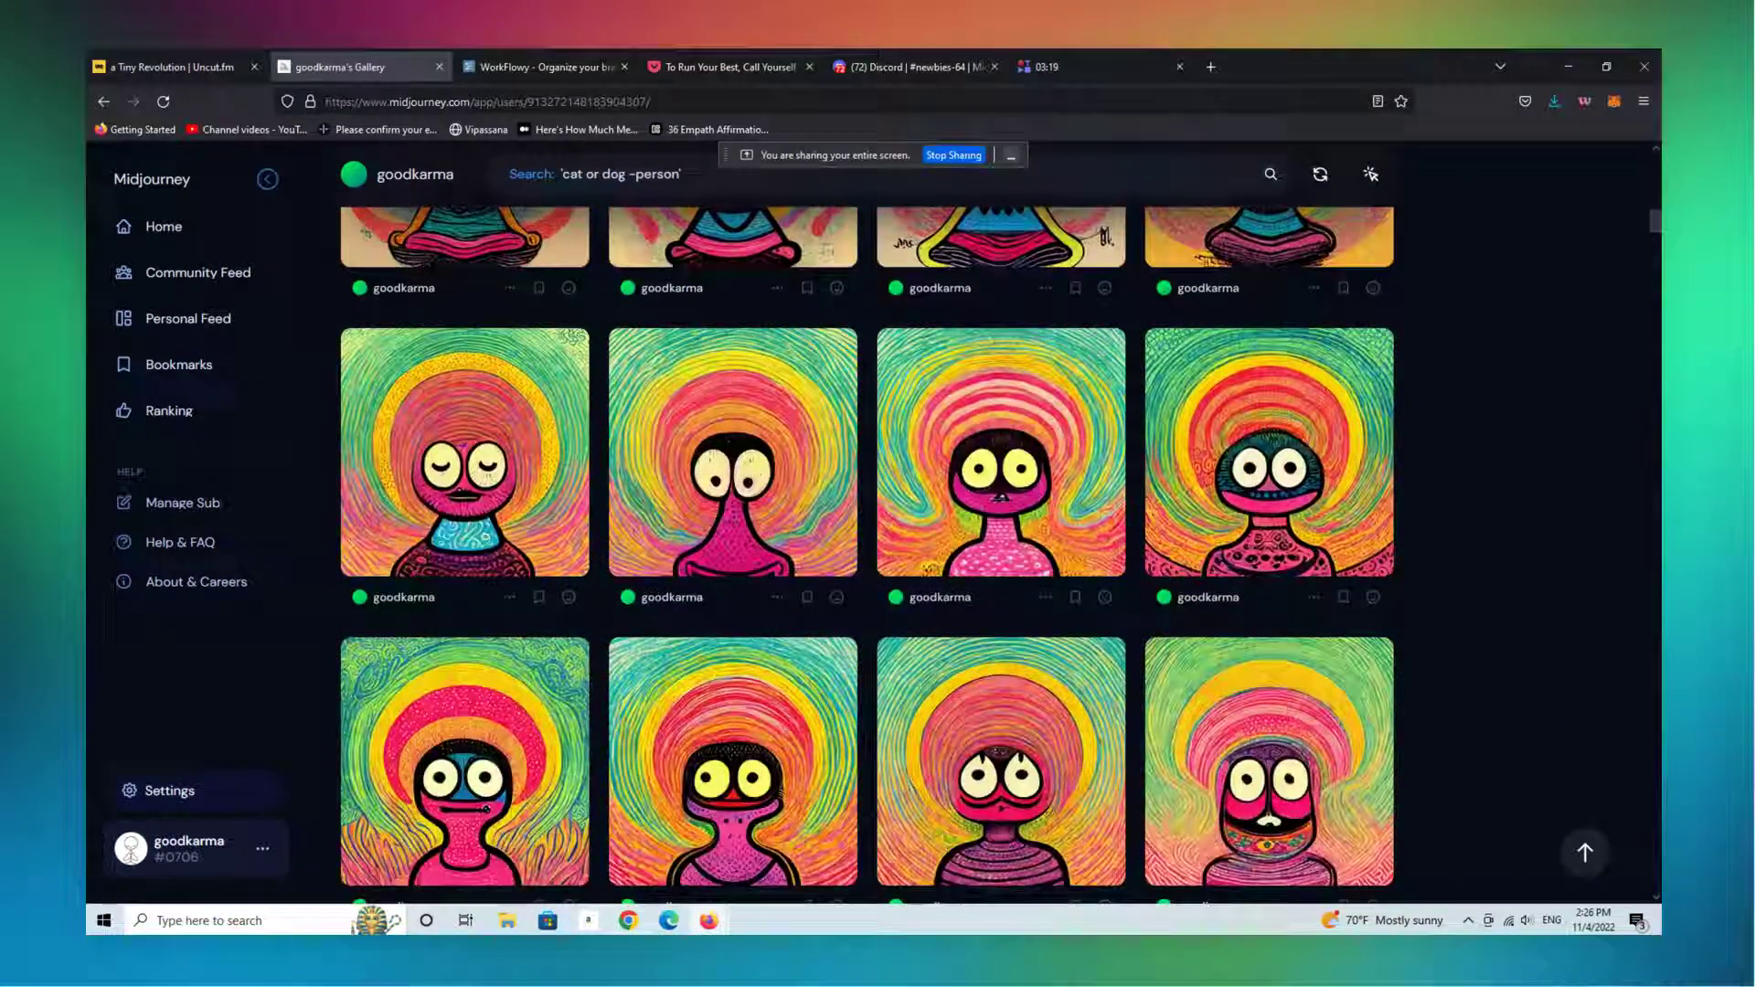
scroll(463, 464, "up", 3)
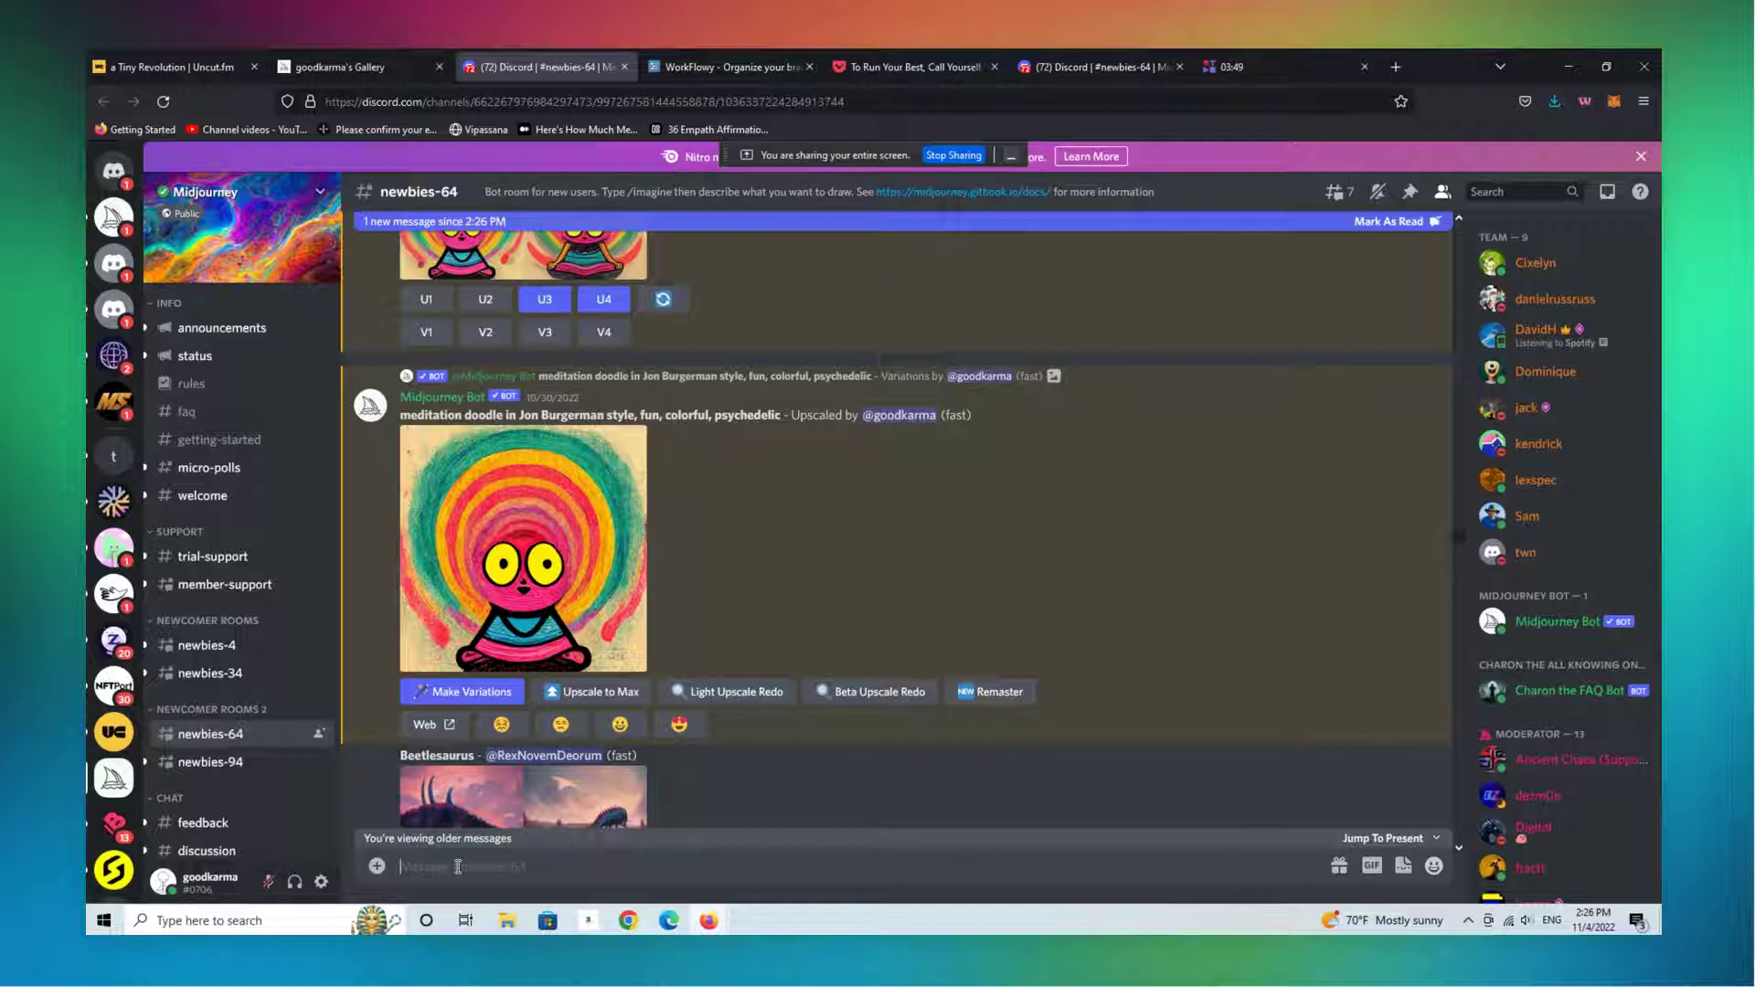
Start an /imagine prompt reading 'the philadelphia phillies world series roster 2022'
type("/")
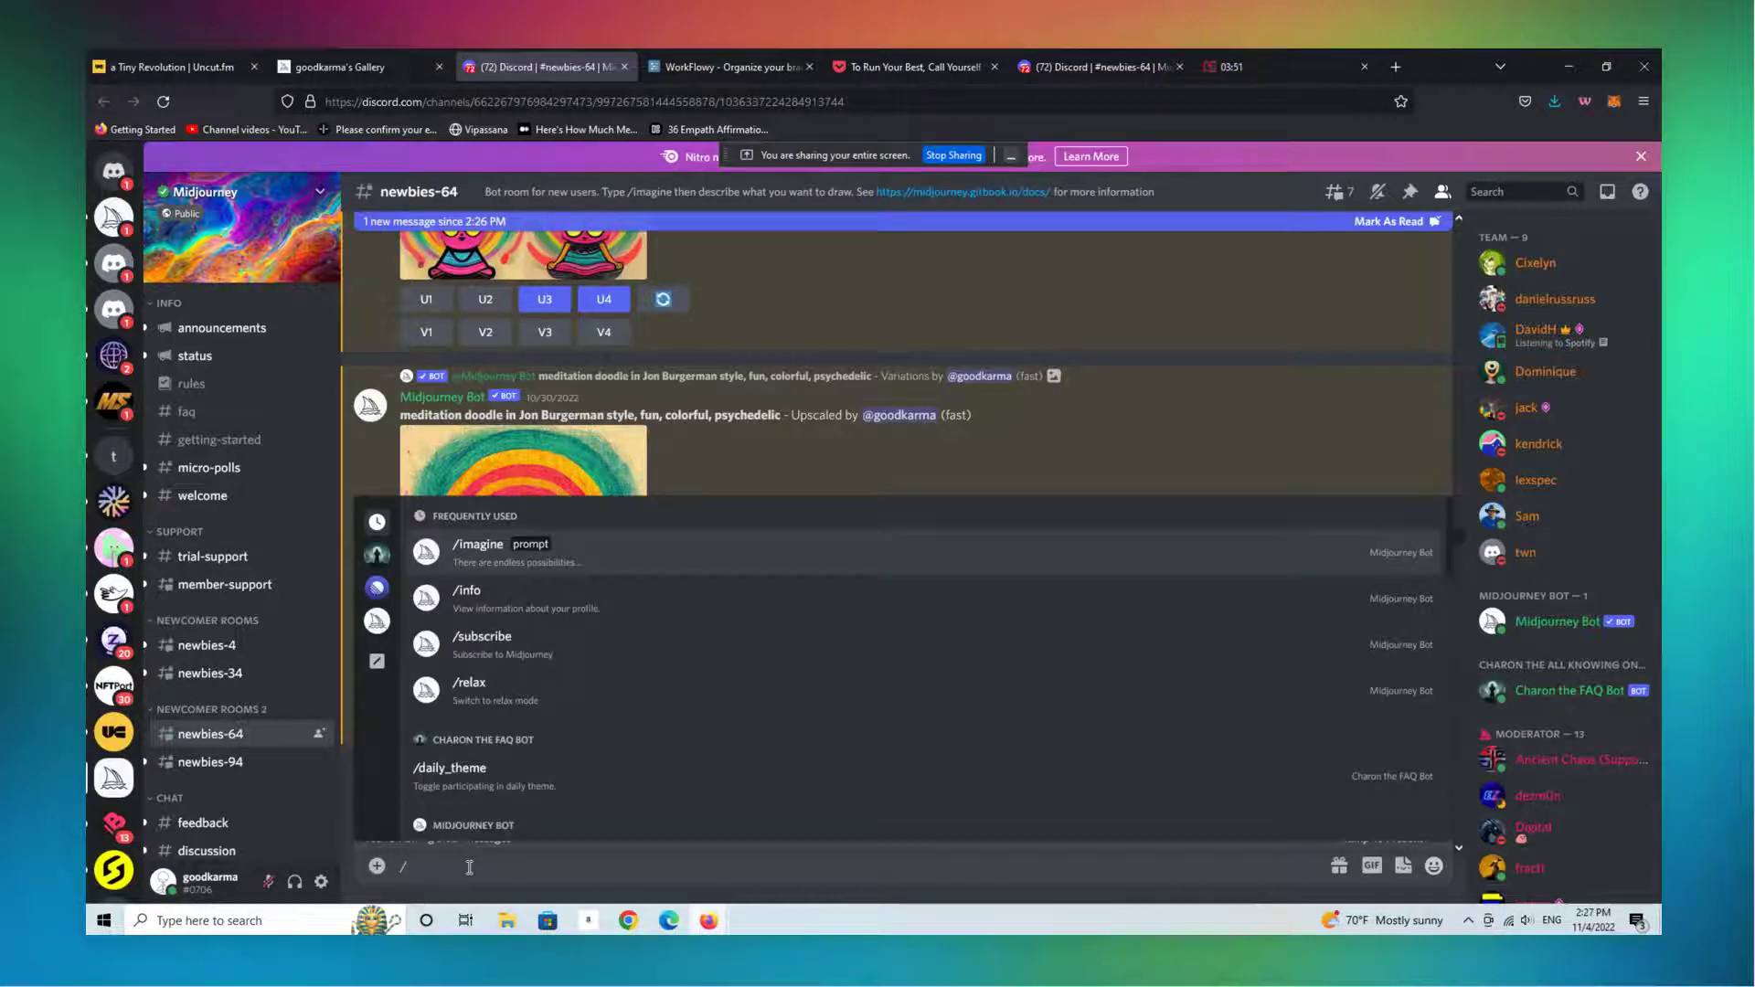
left_click(574, 567)
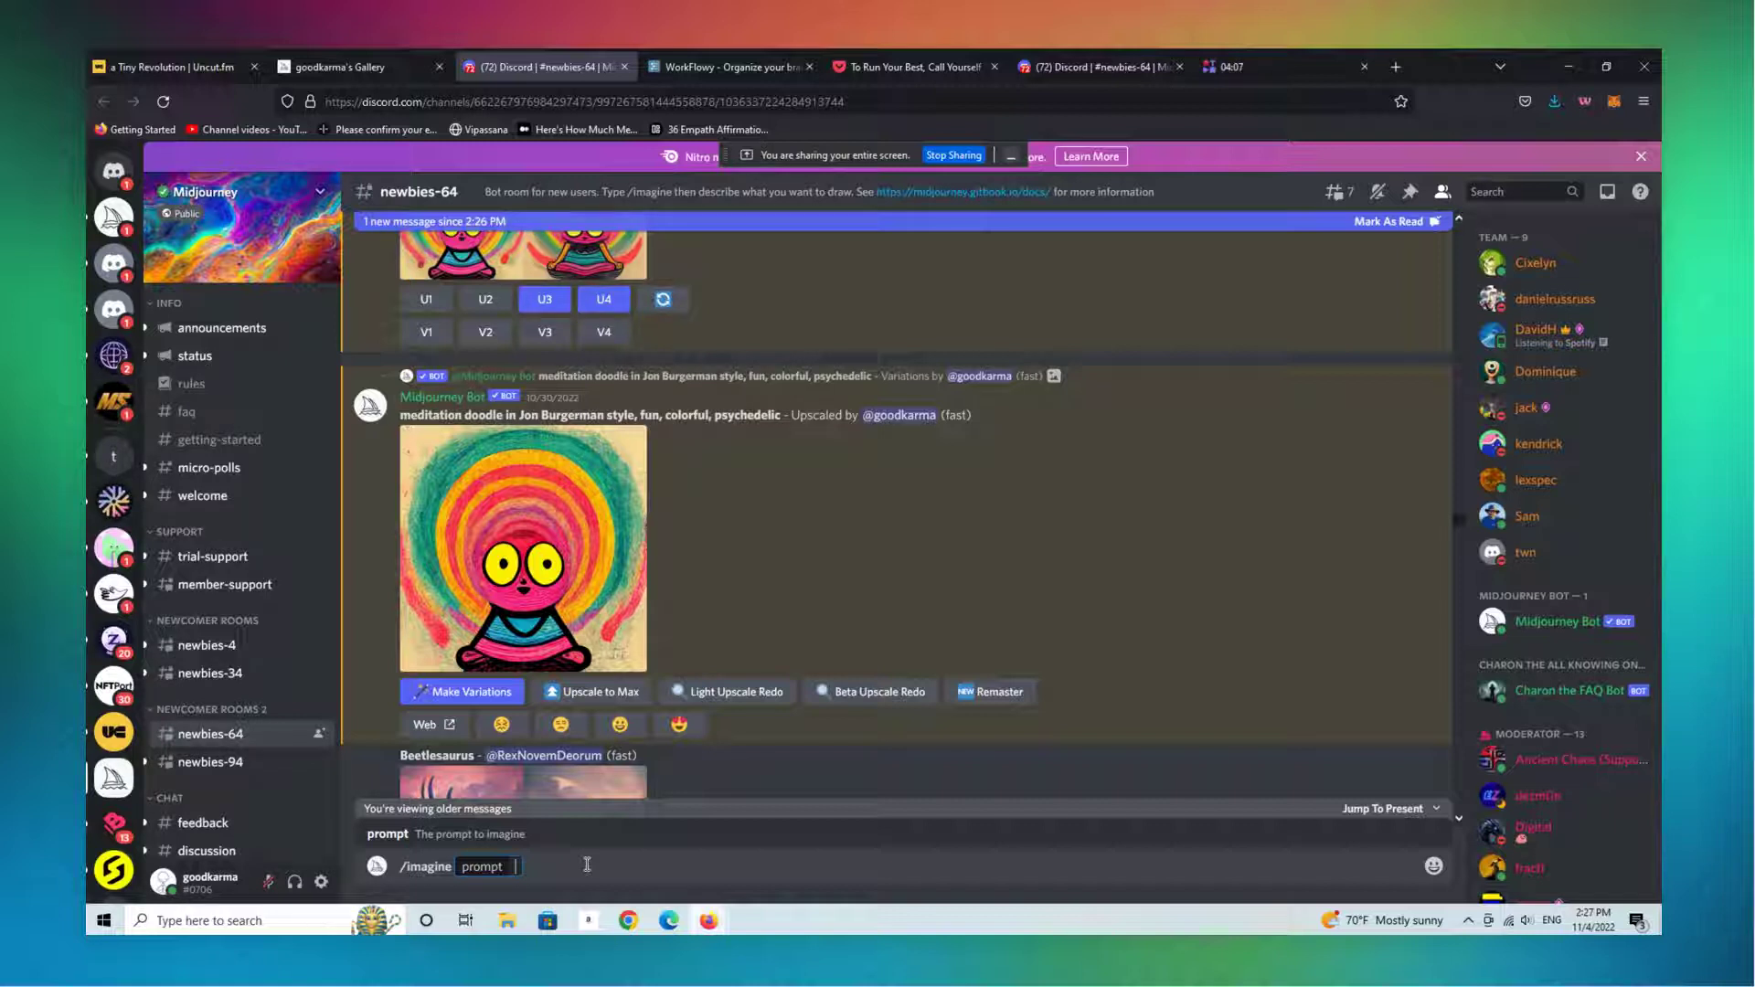
type("the philadelphia phil")
key("BackSpace")
type("illies world se")
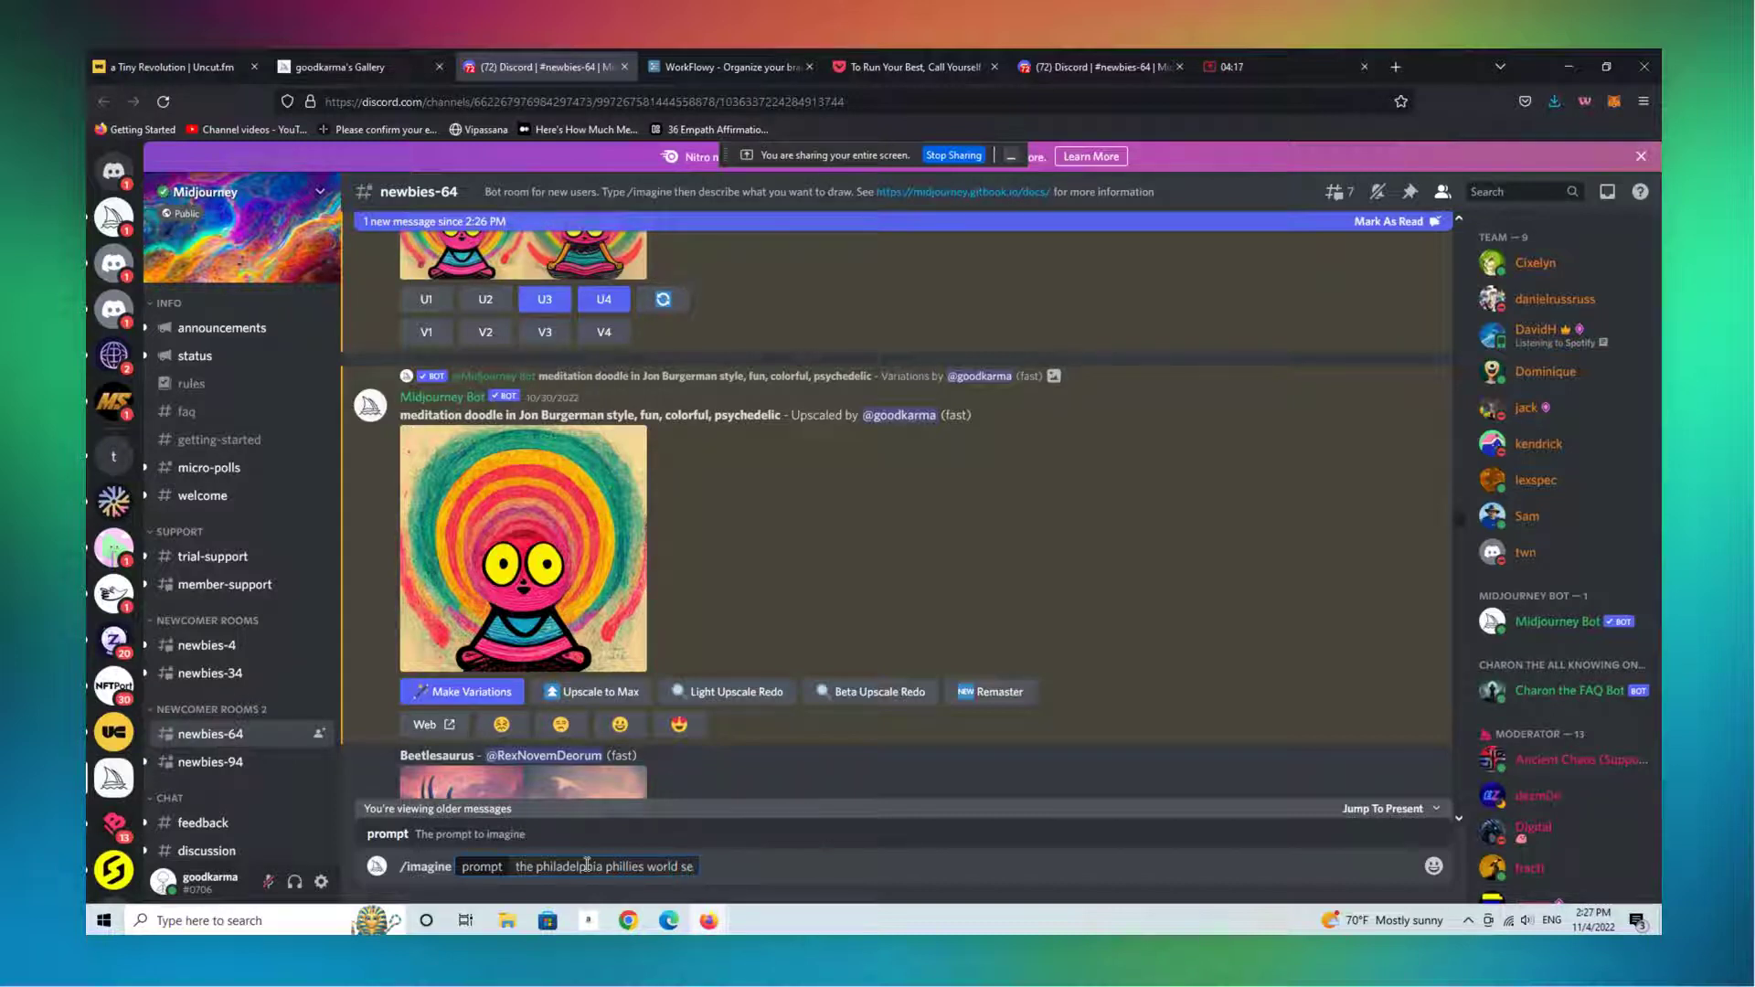
type("ries roster 2022")
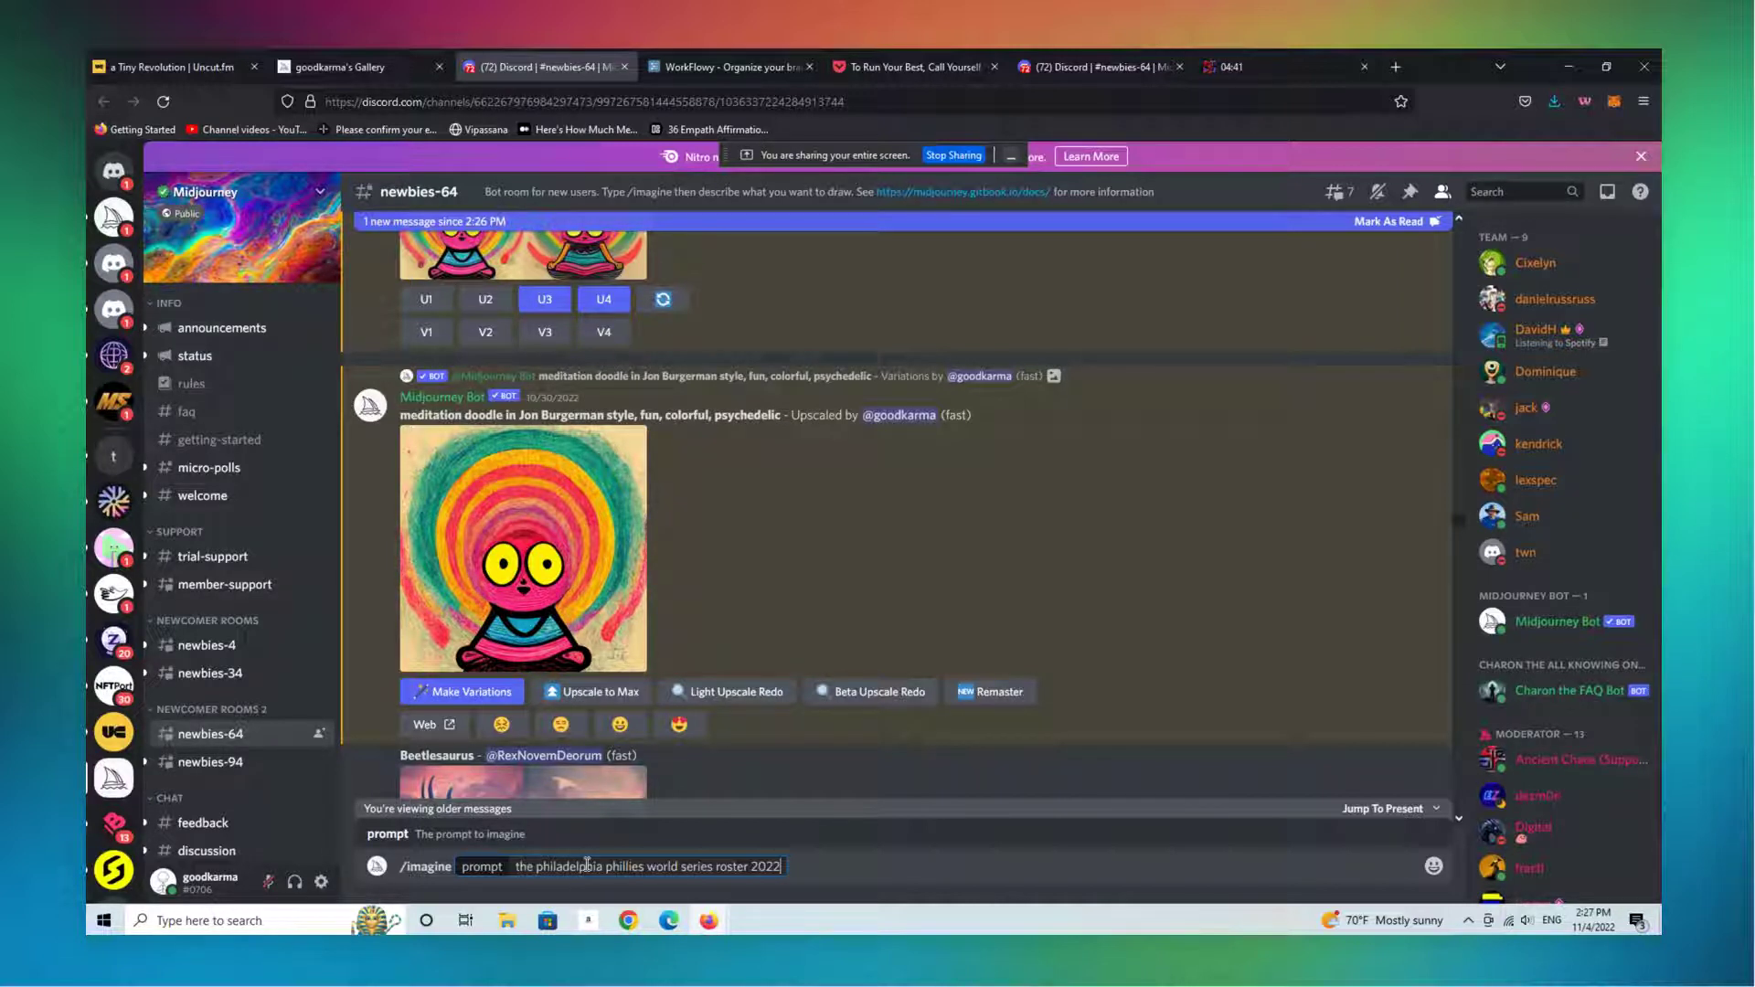
Erase the prompt text, leaving the /imagine command empty
key("BackSpace")
key("BackSpace")
key("BackSpace")
key("BackSpace")
key("BackSpace")
key("BackSpace")
key("BackSpace")
key("BackSpace")
key("BackSpace")
key("BackSpace")
key("BackSpace")
key("BackSpace")
key("BackSpace")
key("BackSpace")
key("BackSpace")
key("BackSpace")
key("BackSpace")
key("BackSpace")
key("BackSpace")
key("BackSpace")
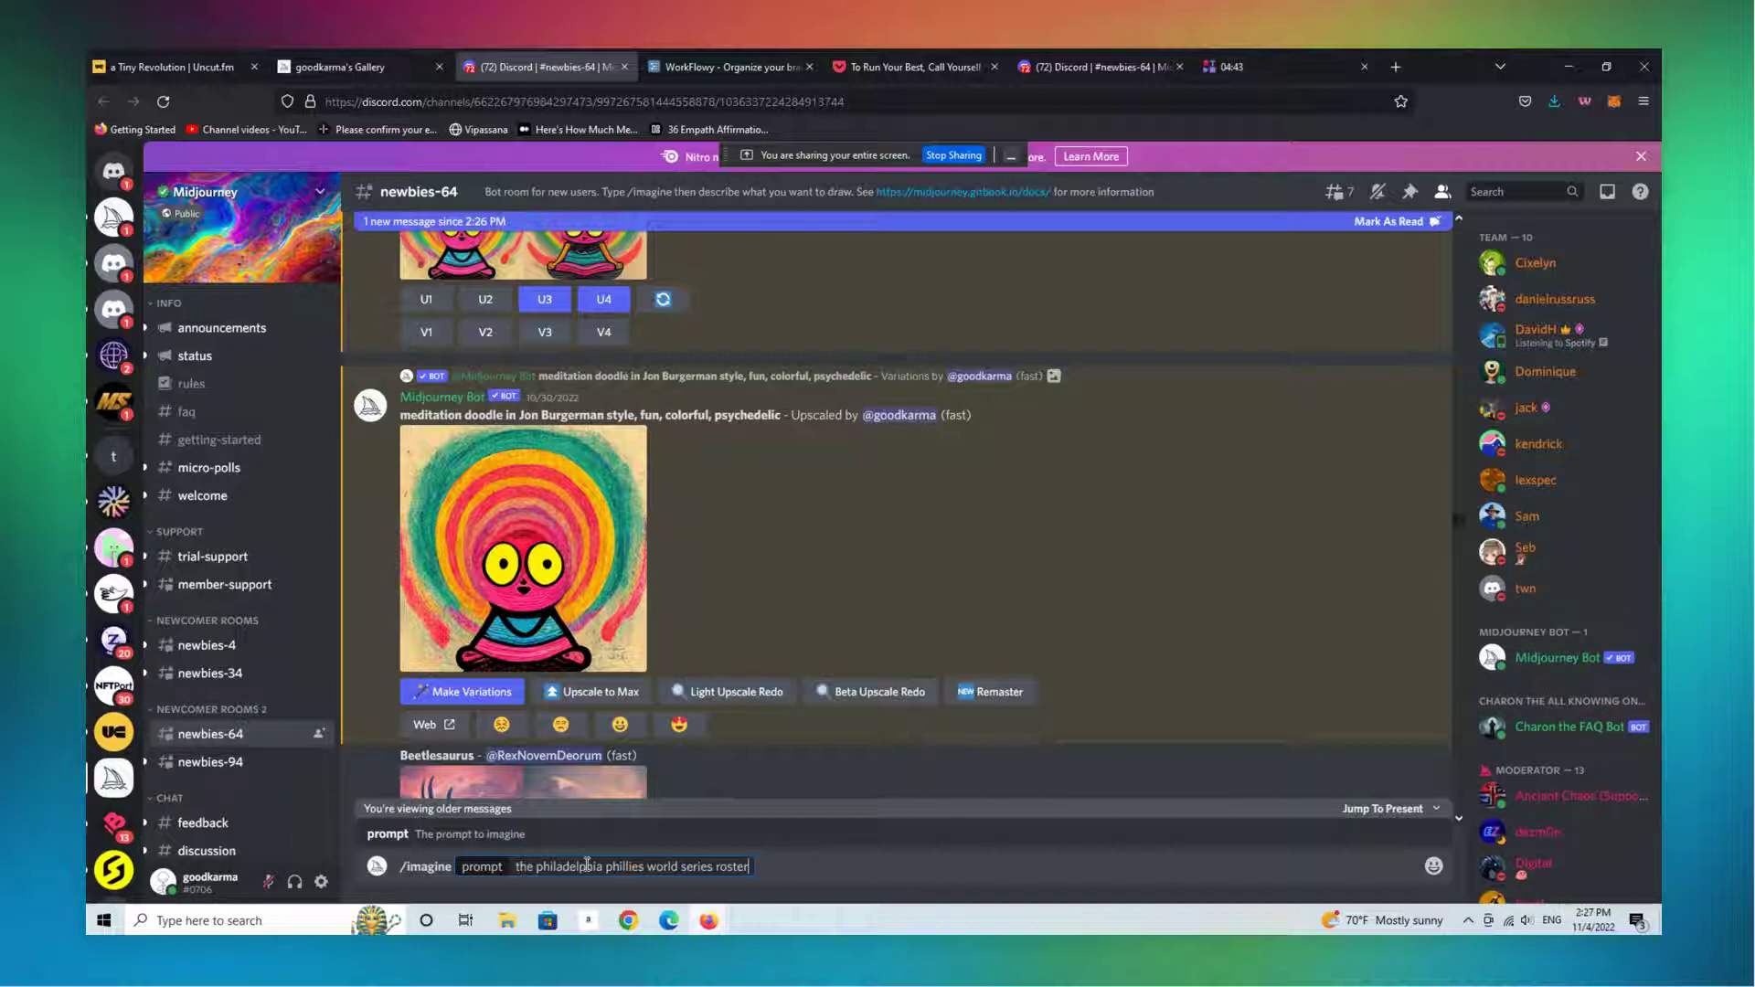
key("BackSpace")
key("BackSpace")
key("BackSpace")
key("BackSpace")
key("BackSpace")
key("BackSpace")
key("BackSpace")
key("BackSpace")
key("BackSpace")
key("BackSpace")
key("BackSpace")
key("BackSpace")
key("BackSpace")
key("BackSpace")
key("BackSpace")
key("BackSpace")
key("BackSpace")
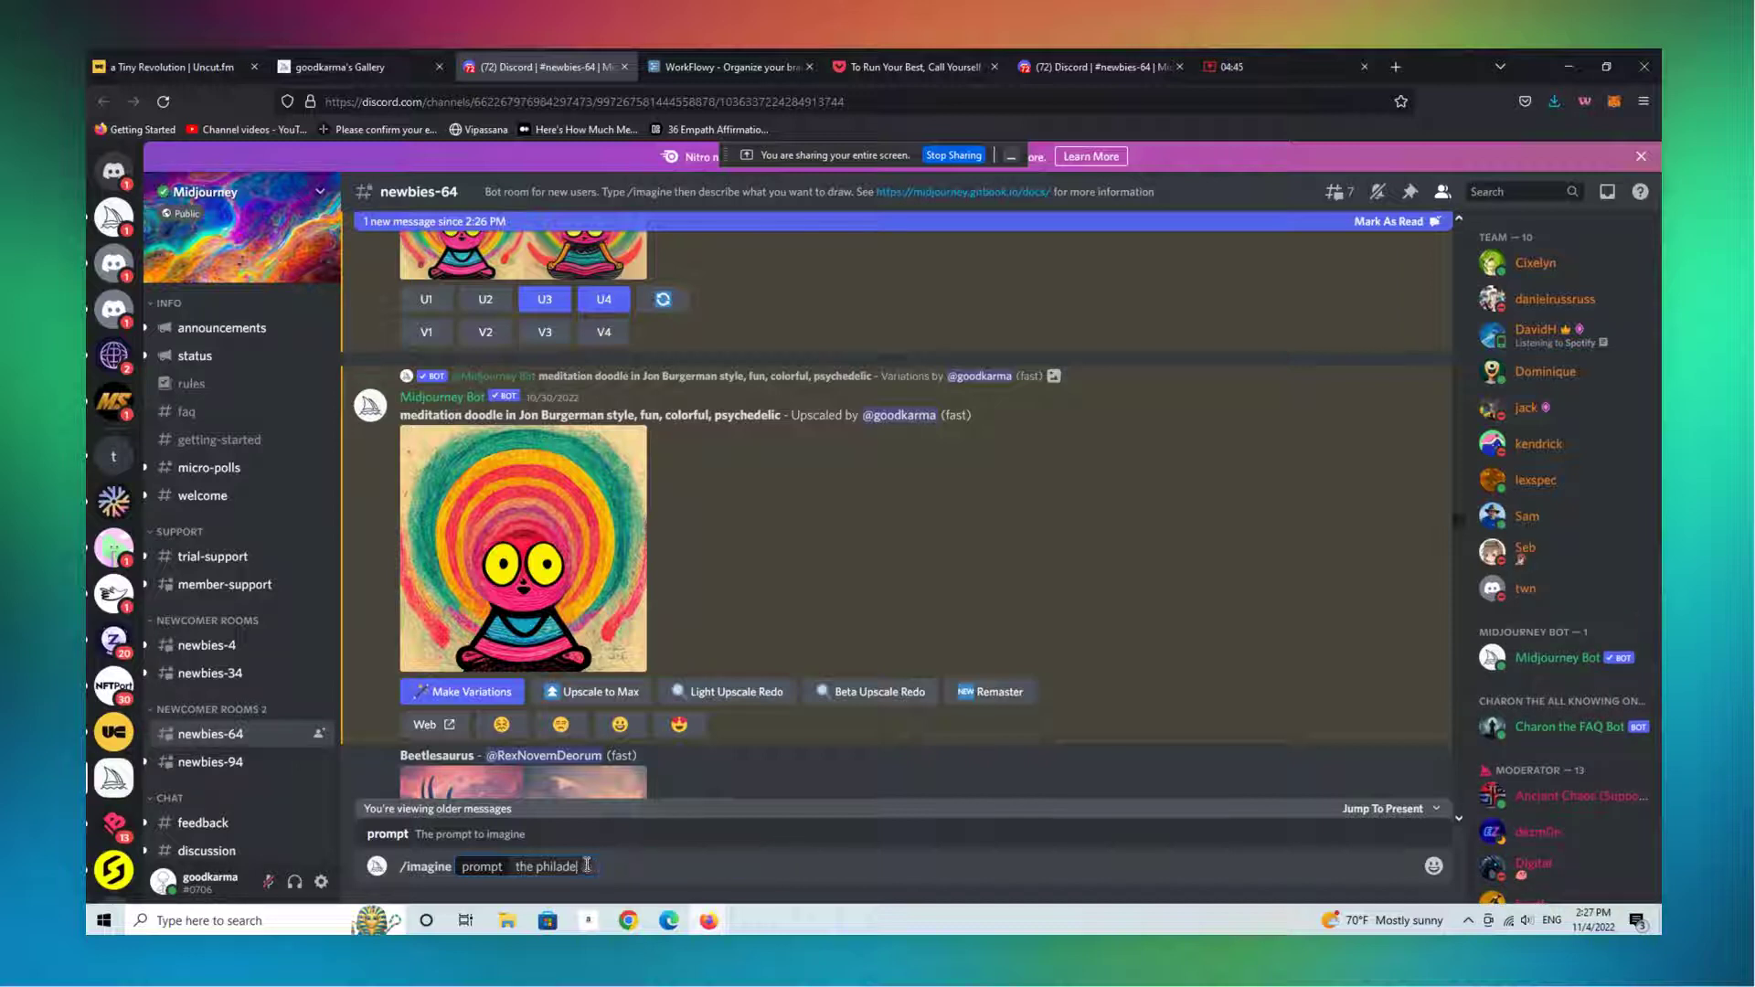
key("BackSpace")
key("BackSpace")
key("BackSpace")
key("BackSpace")
key("BackSpace")
key("BackSpace")
key("BackSpace")
key("BackSpace")
key("BackSpace")
key("BackSpace")
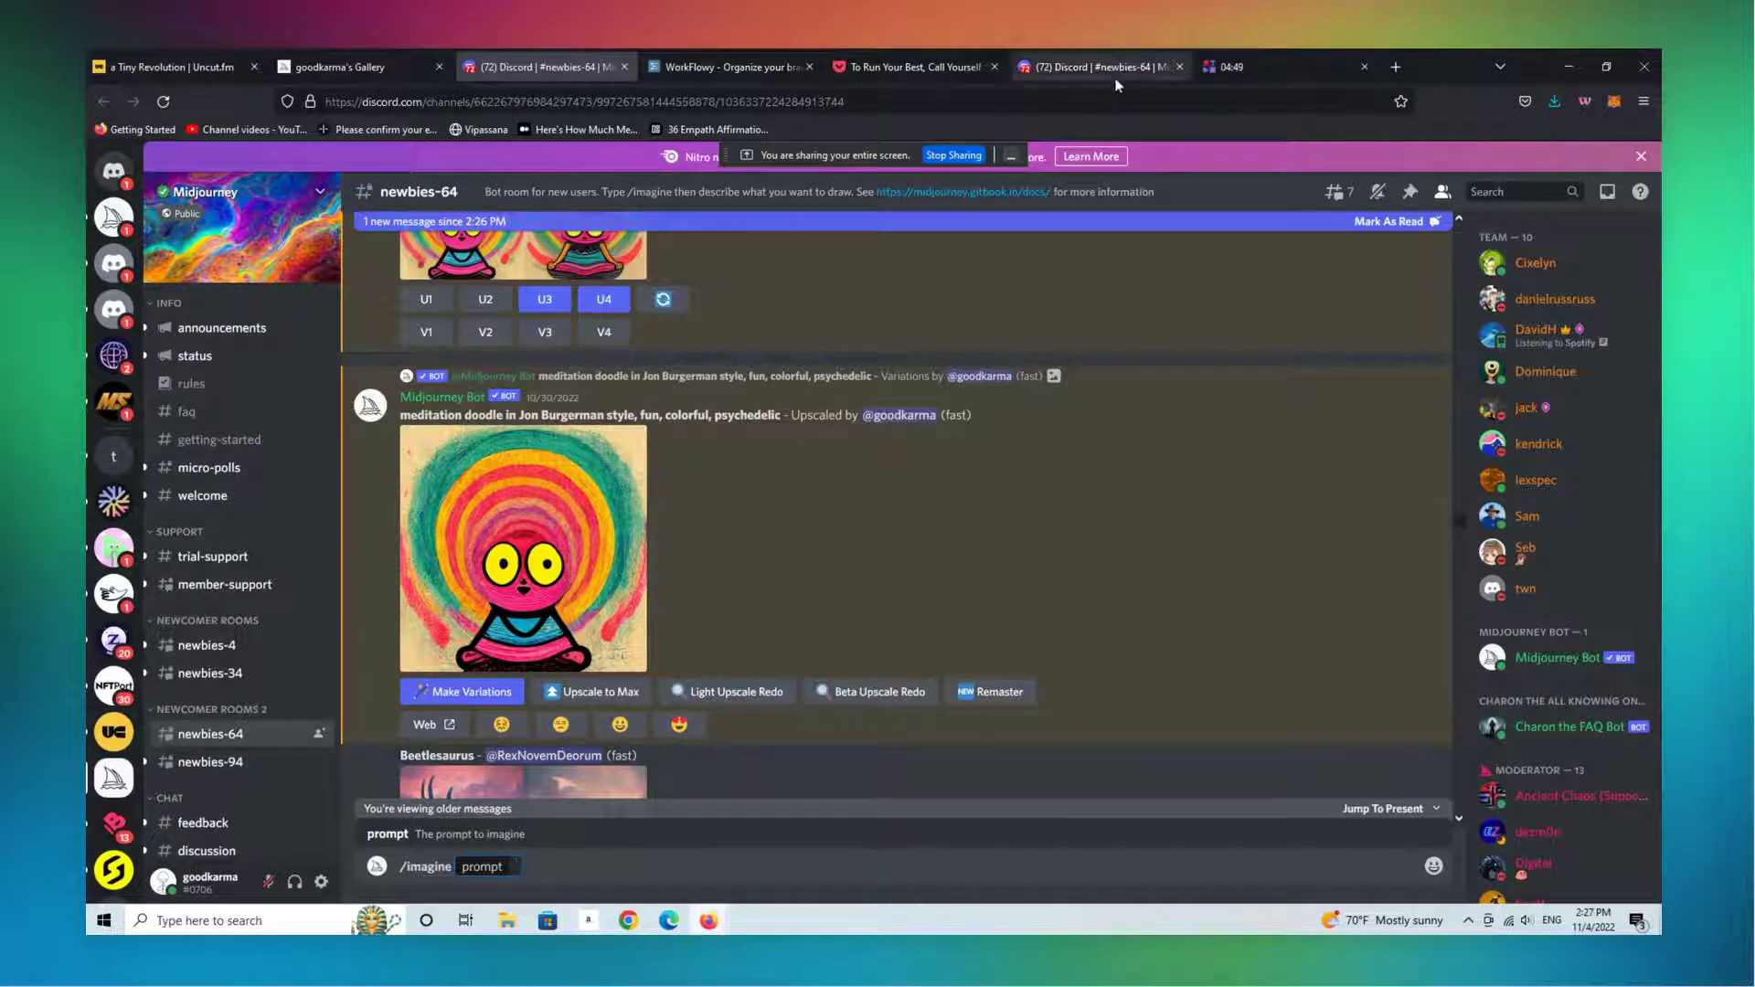
Glance at the goodkarma gallery, then go back to the newbies-64 channel with the upscaled doodle
left_click(348, 74)
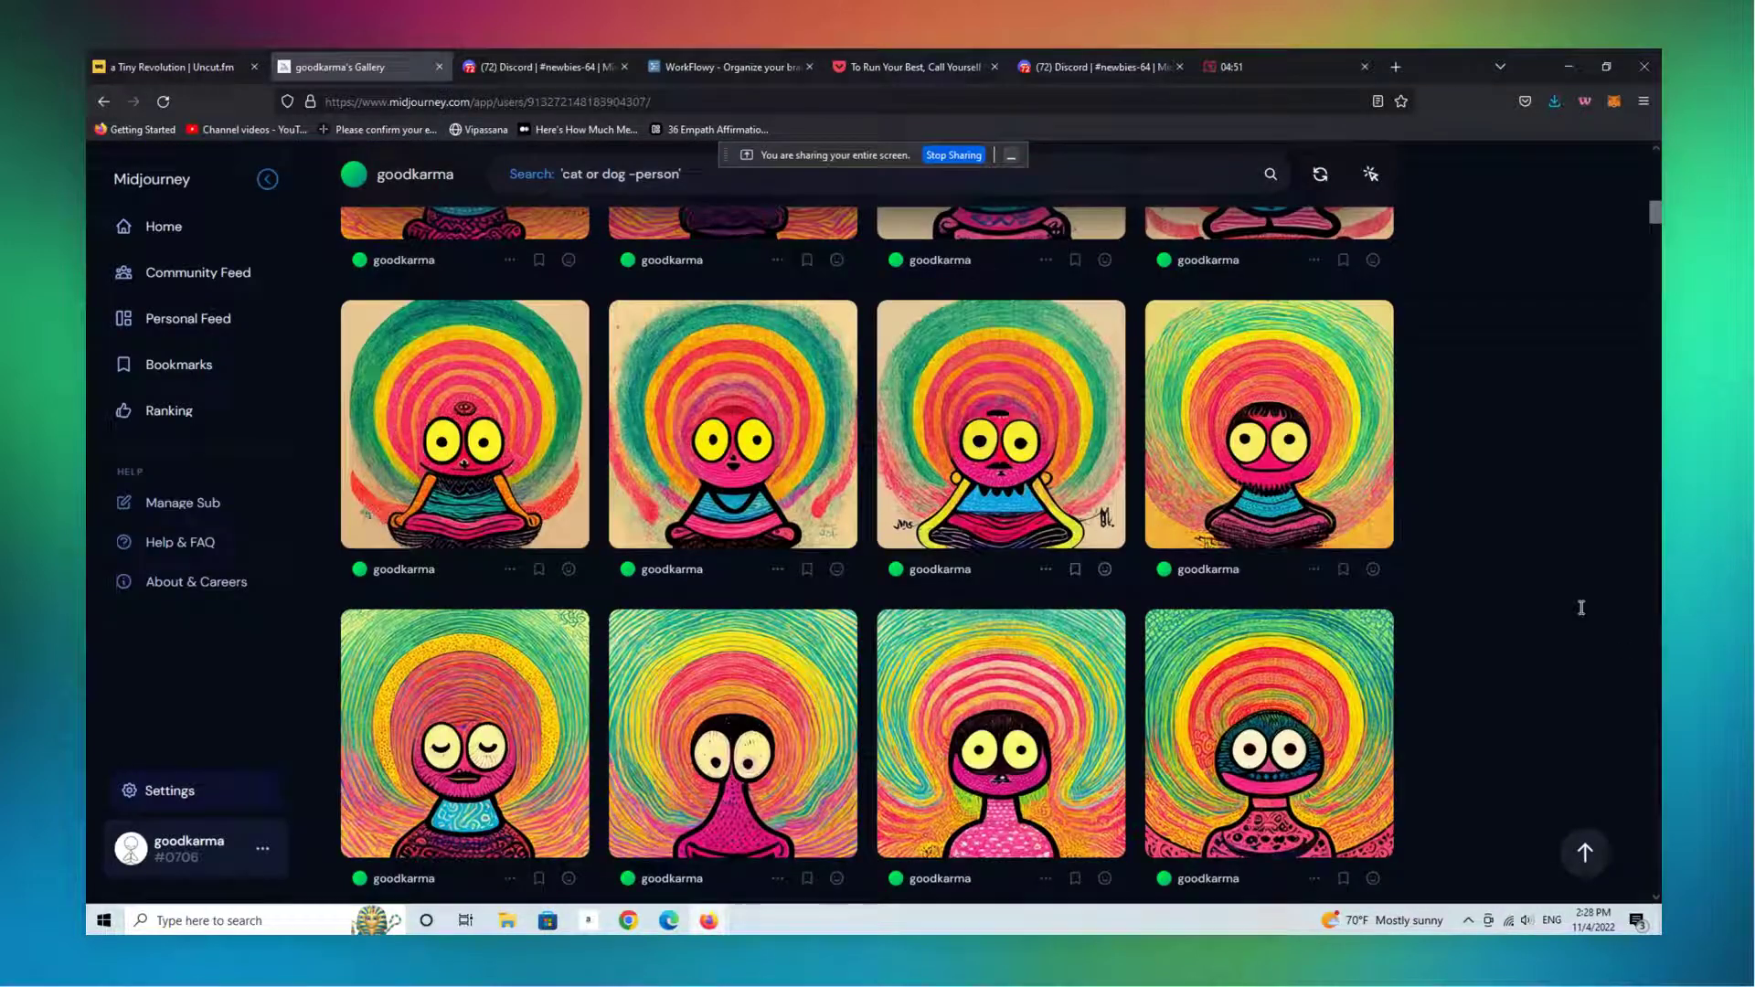
left_click_drag(1655, 212, 1647, 190)
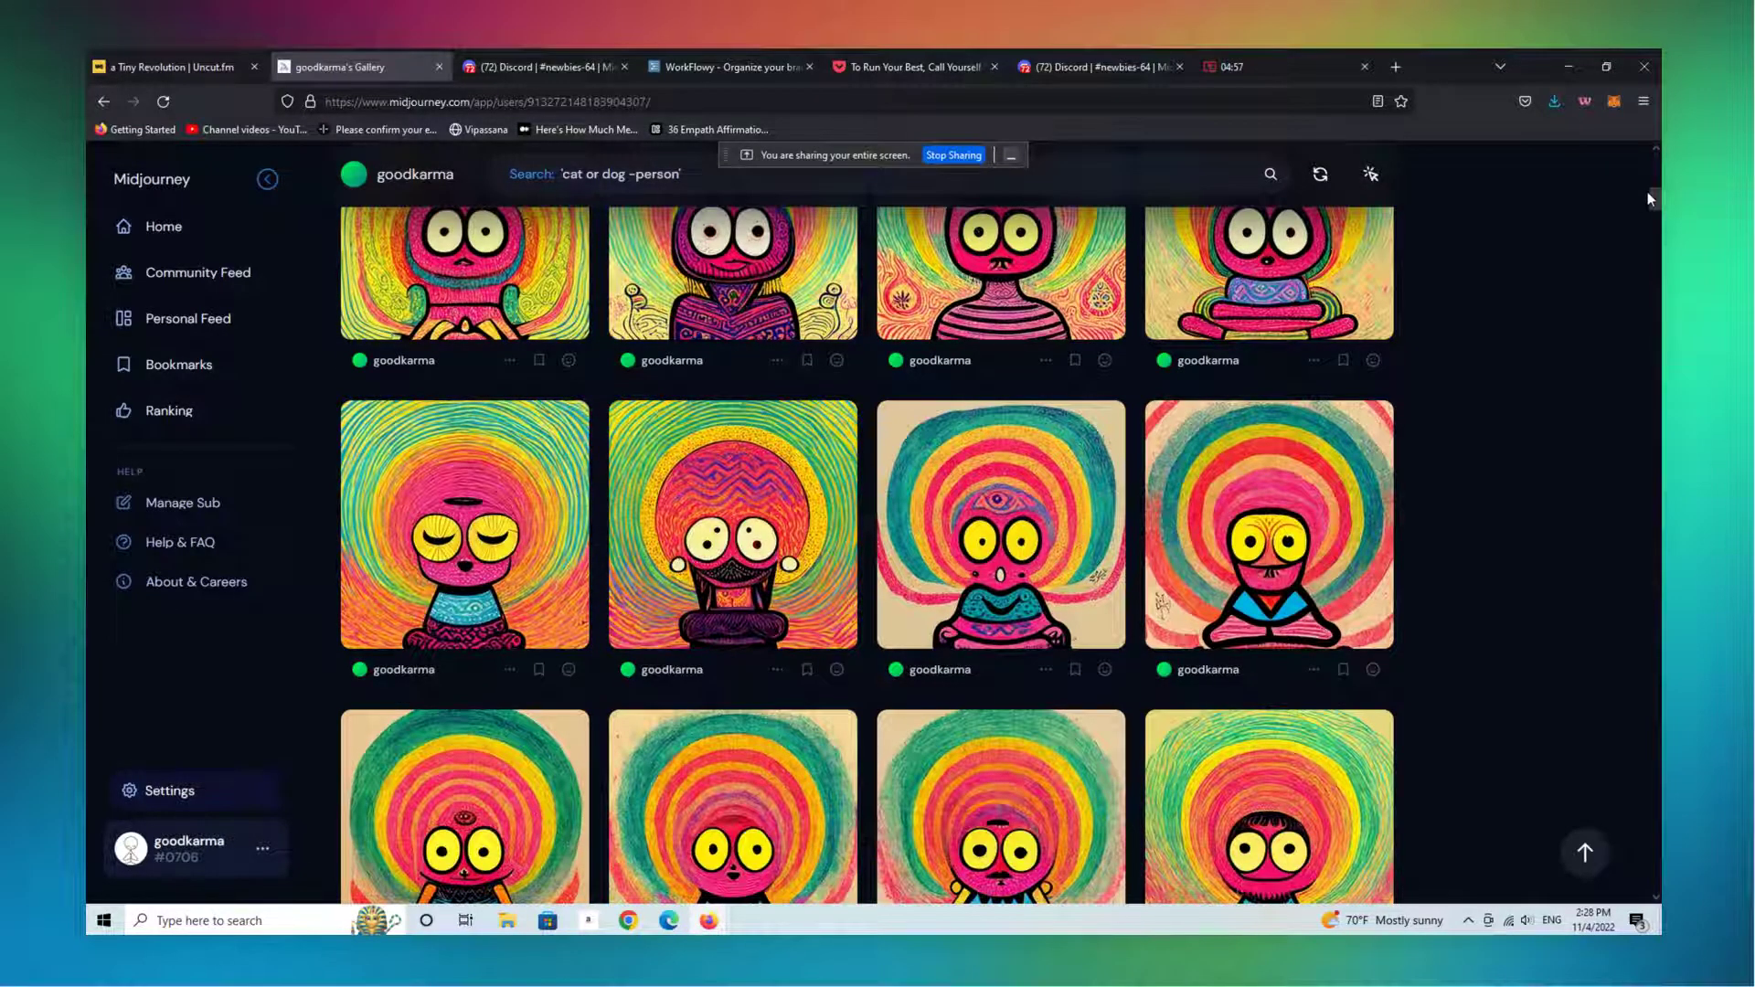
left_click_drag(1647, 190, 1648, 184)
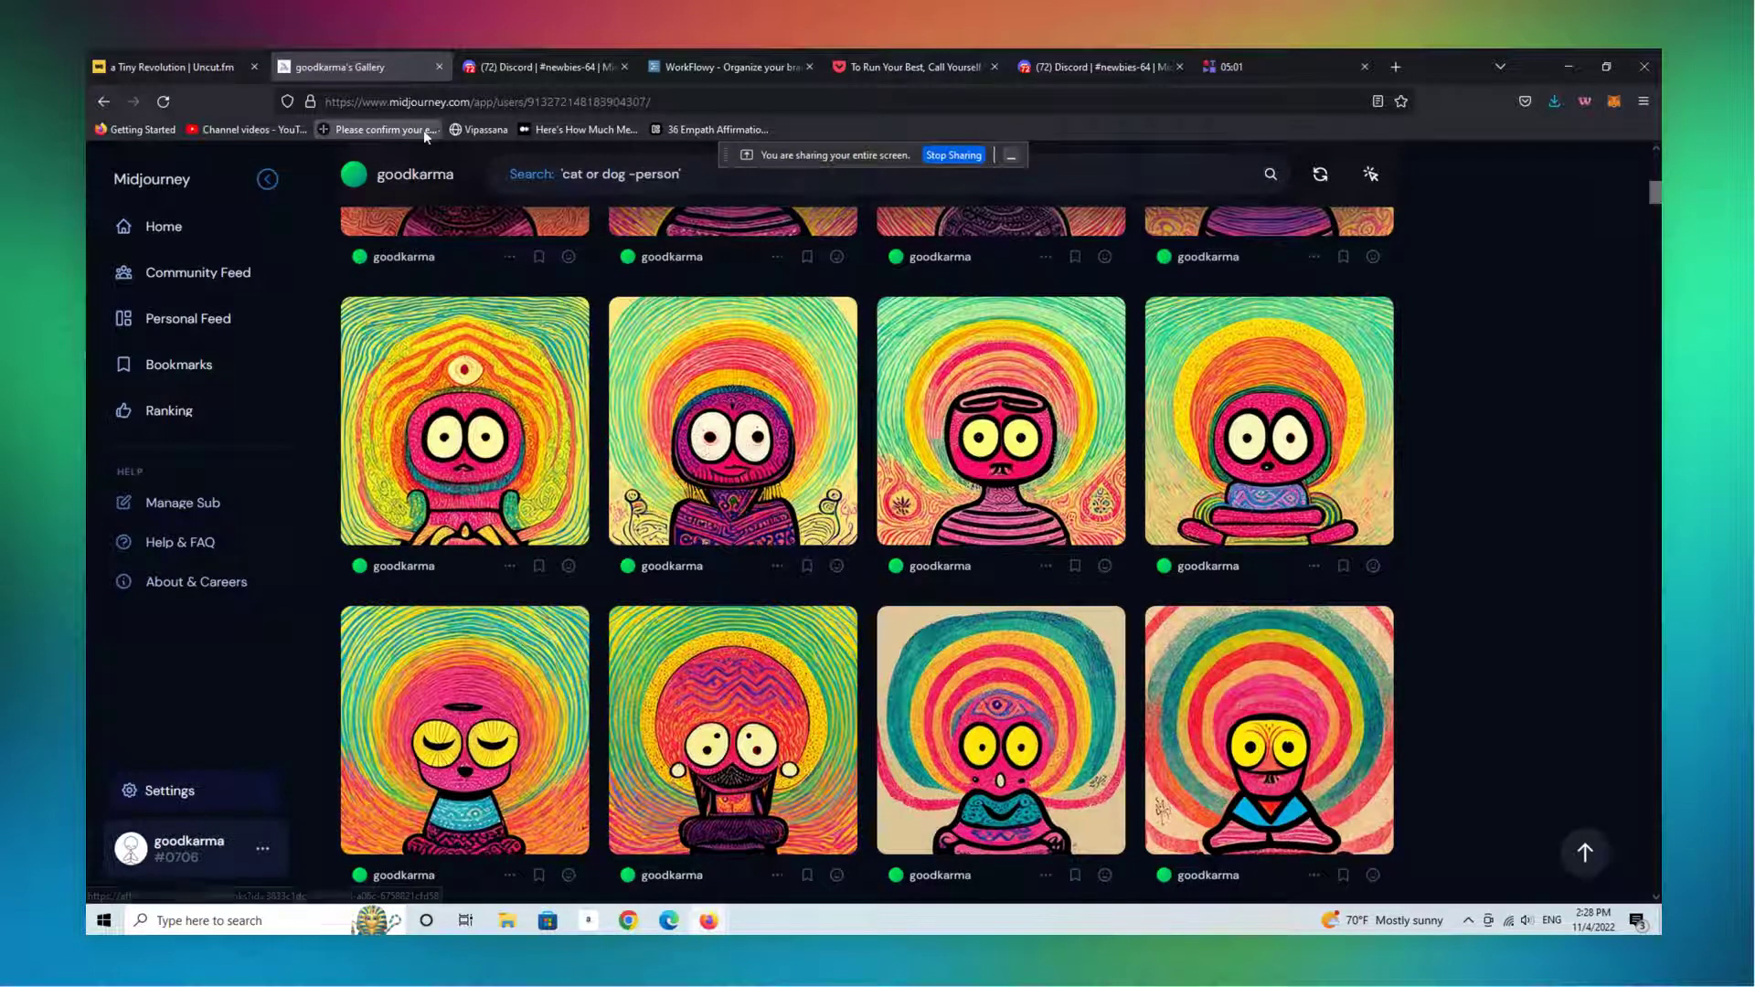
left_click(508, 73)
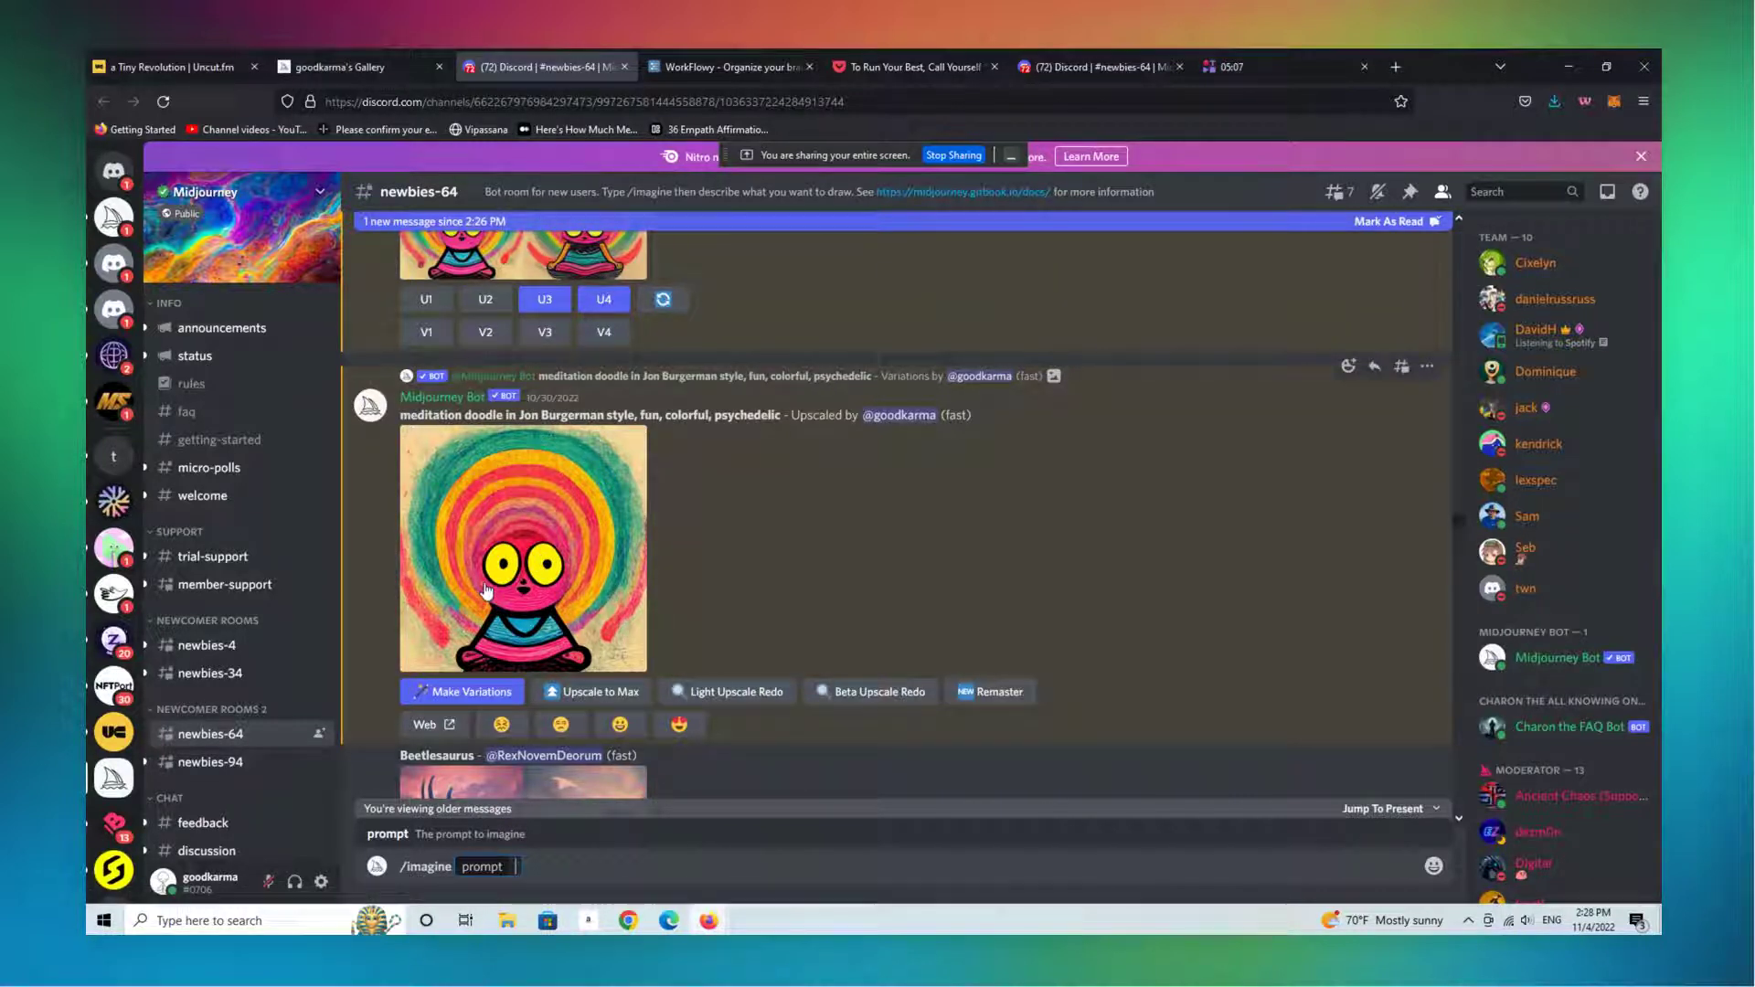
Request variations of the upscaled meditation doodle and scroll to the bot's four-image variations grid
left_click(474, 692)
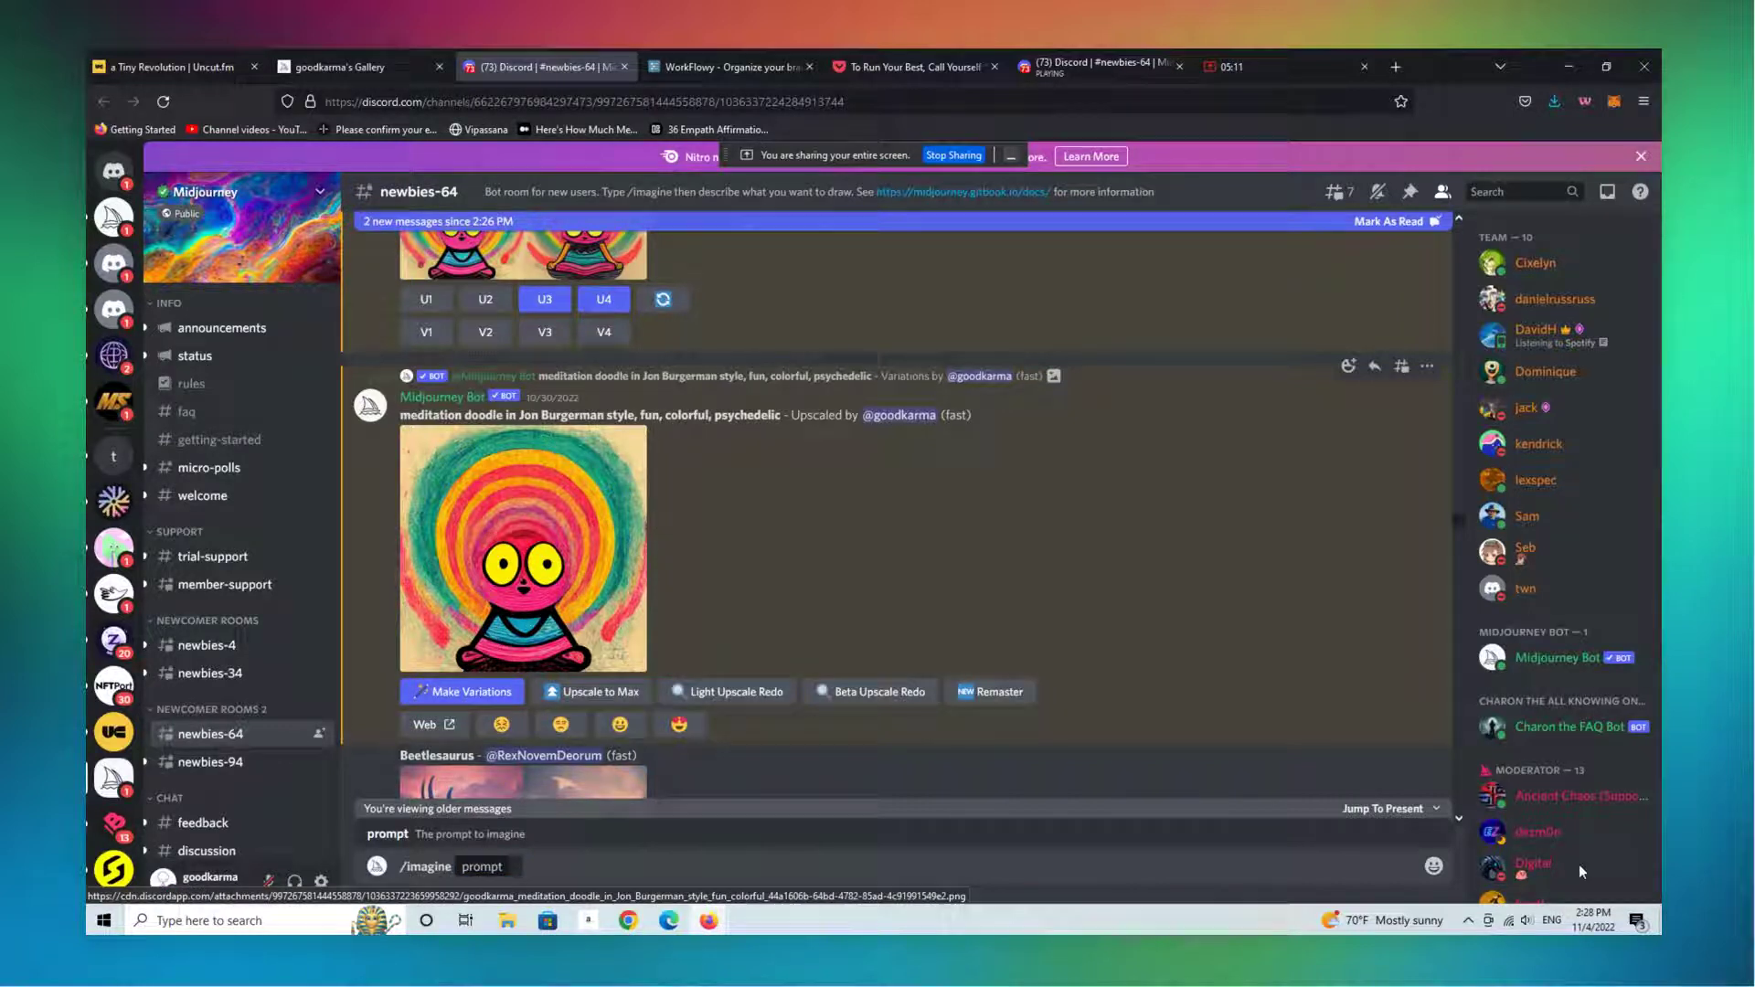
left_click(1386, 810)
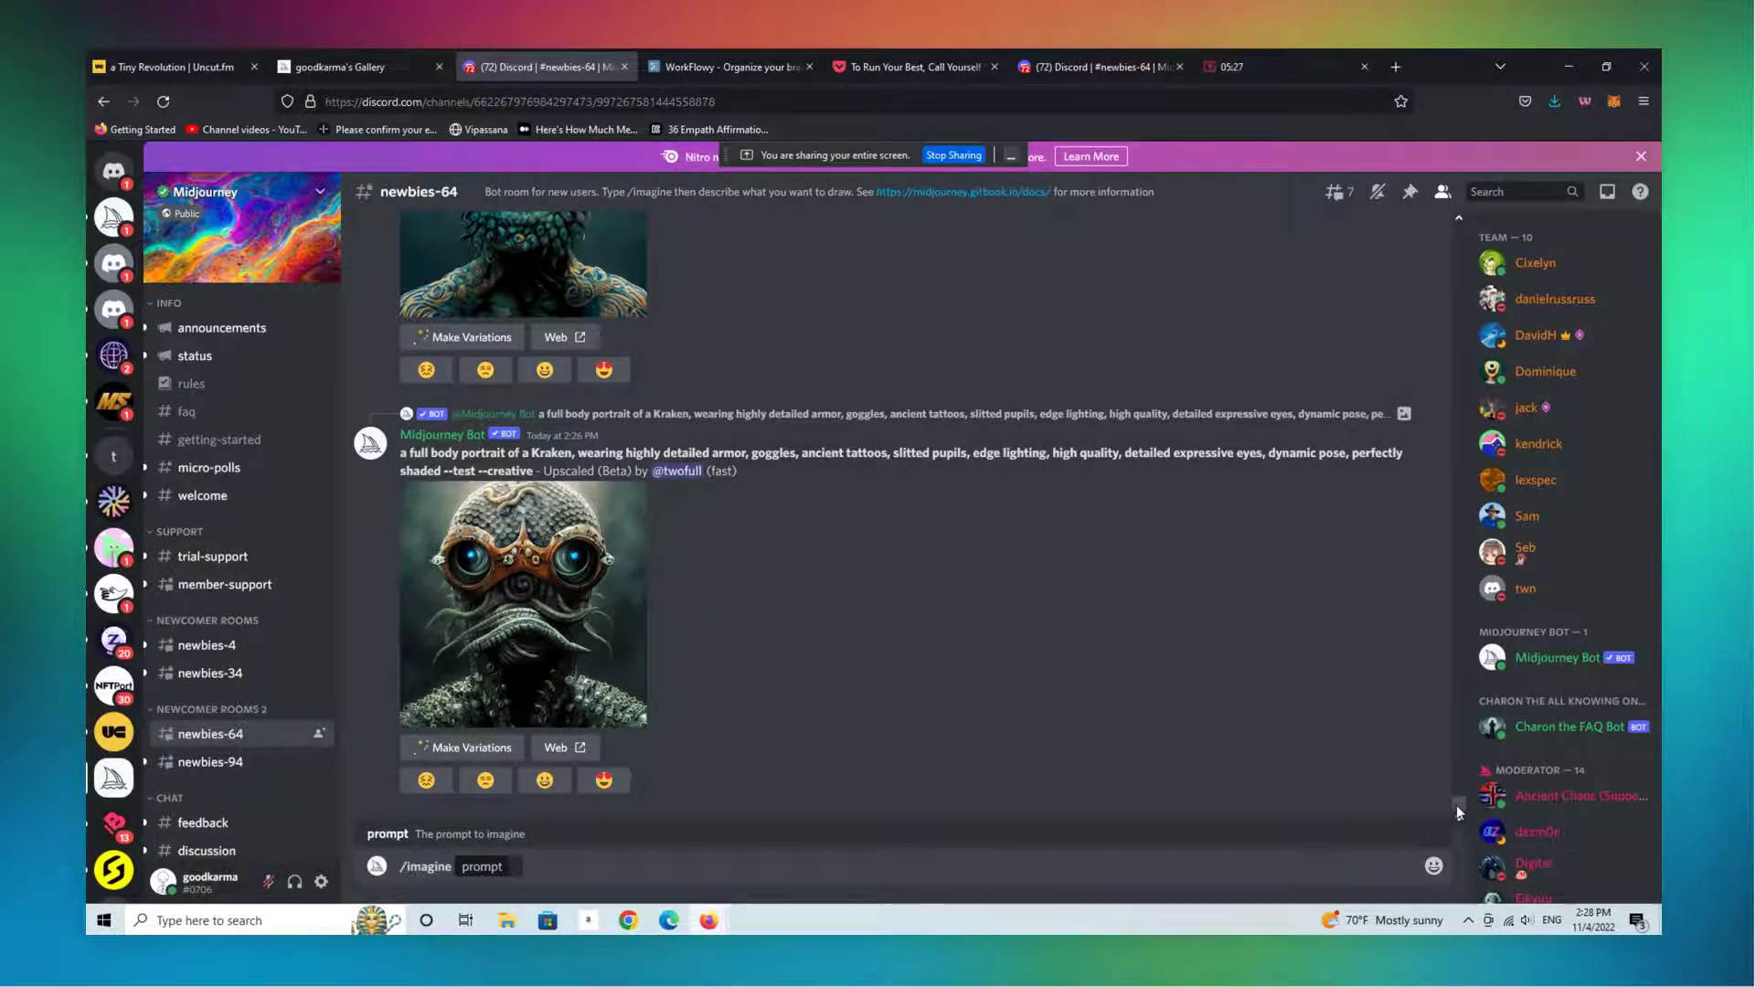
scroll(1457, 804, "up", 10)
mouse_move(1451, 784)
left_mouse_down()
mouse_move(1444, 640)
mouse_move(1434, 820)
left_mouse_up()
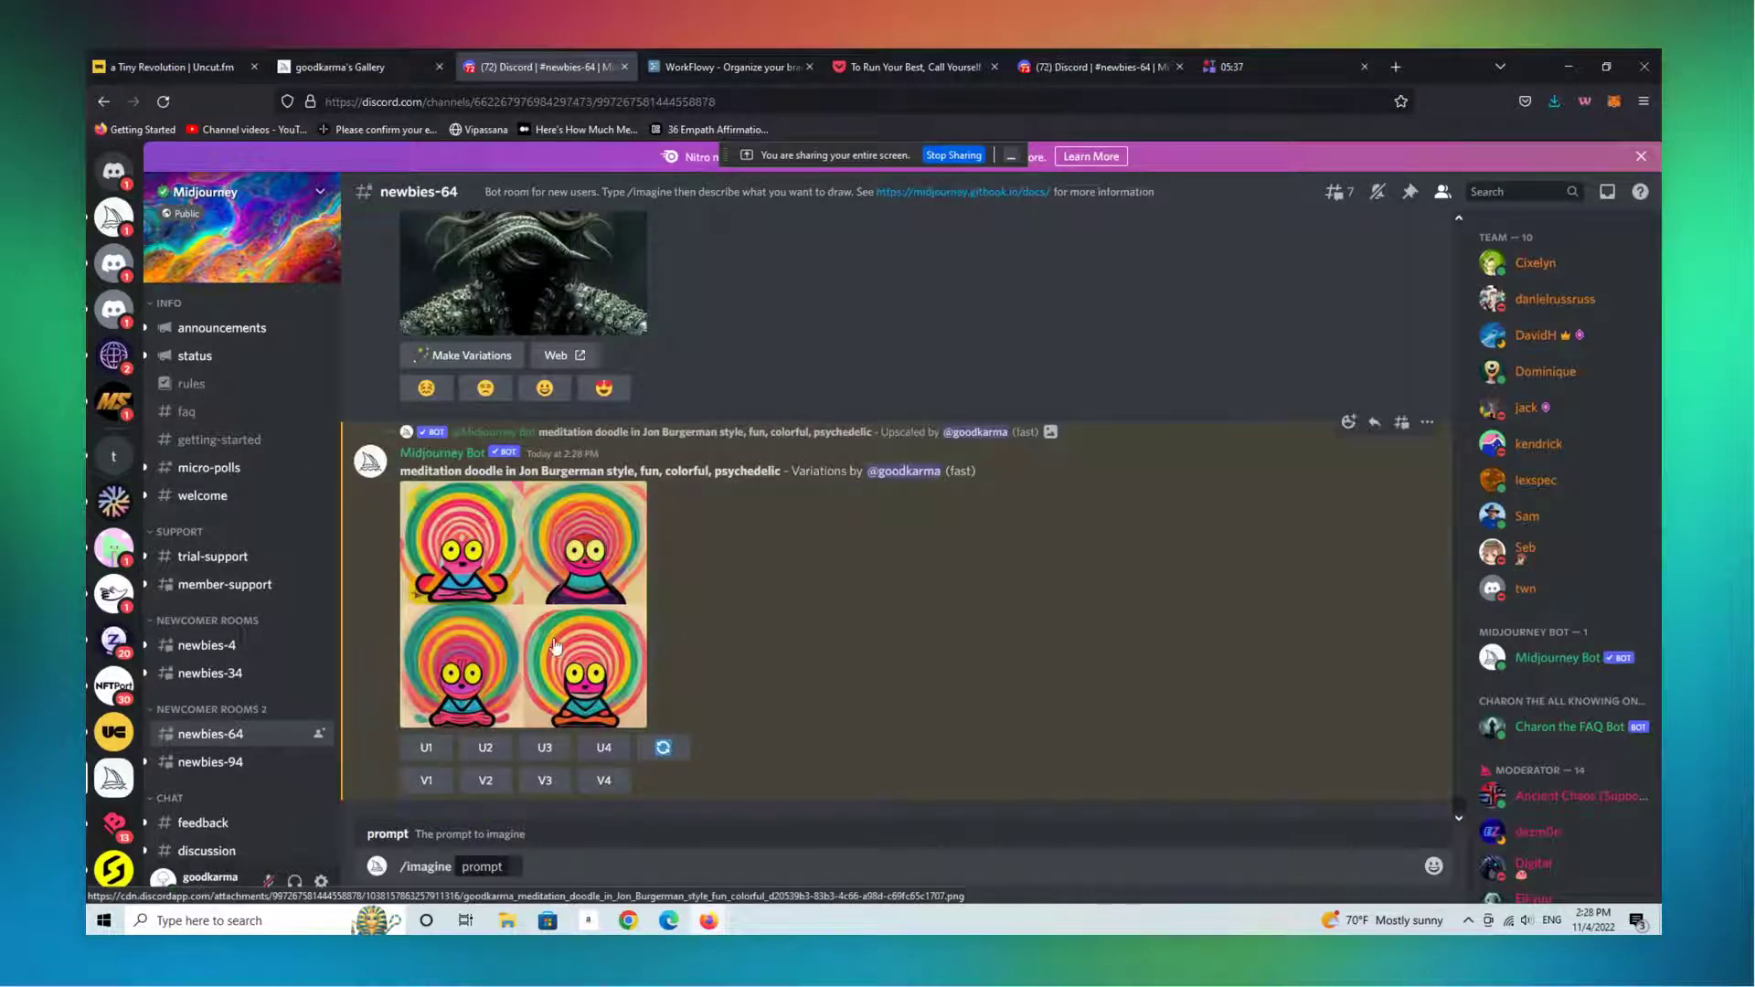
left_click(516, 563)
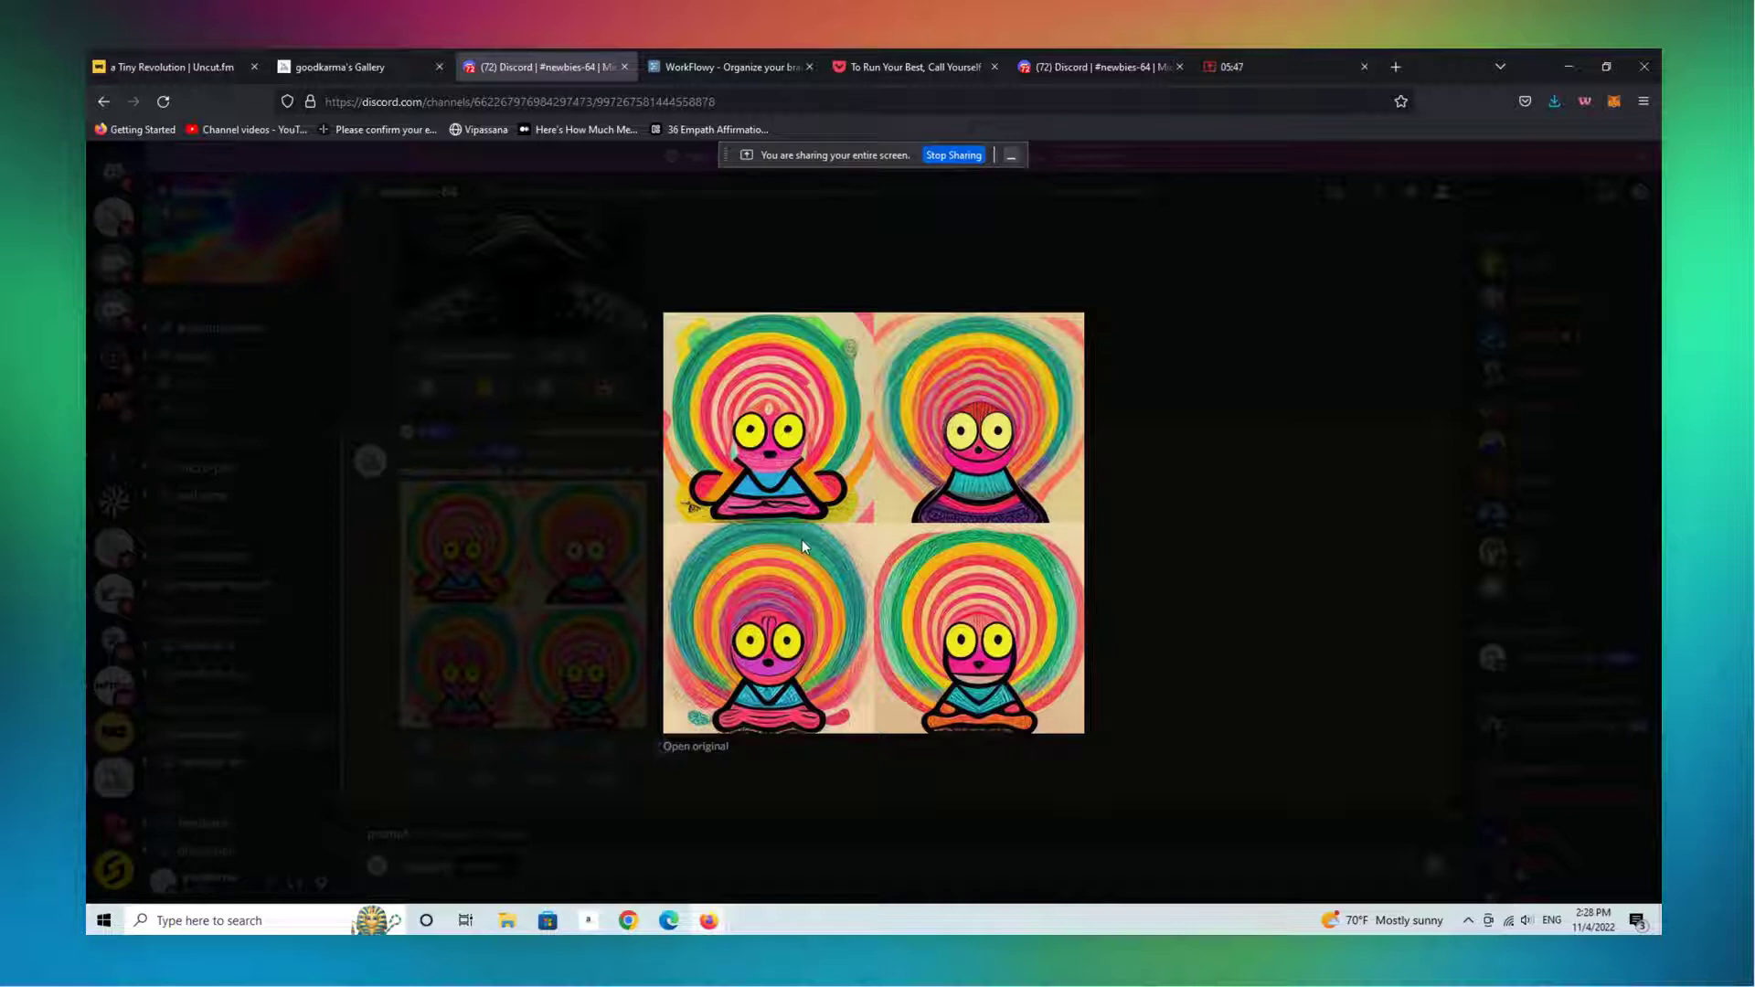
left_click(1170, 617)
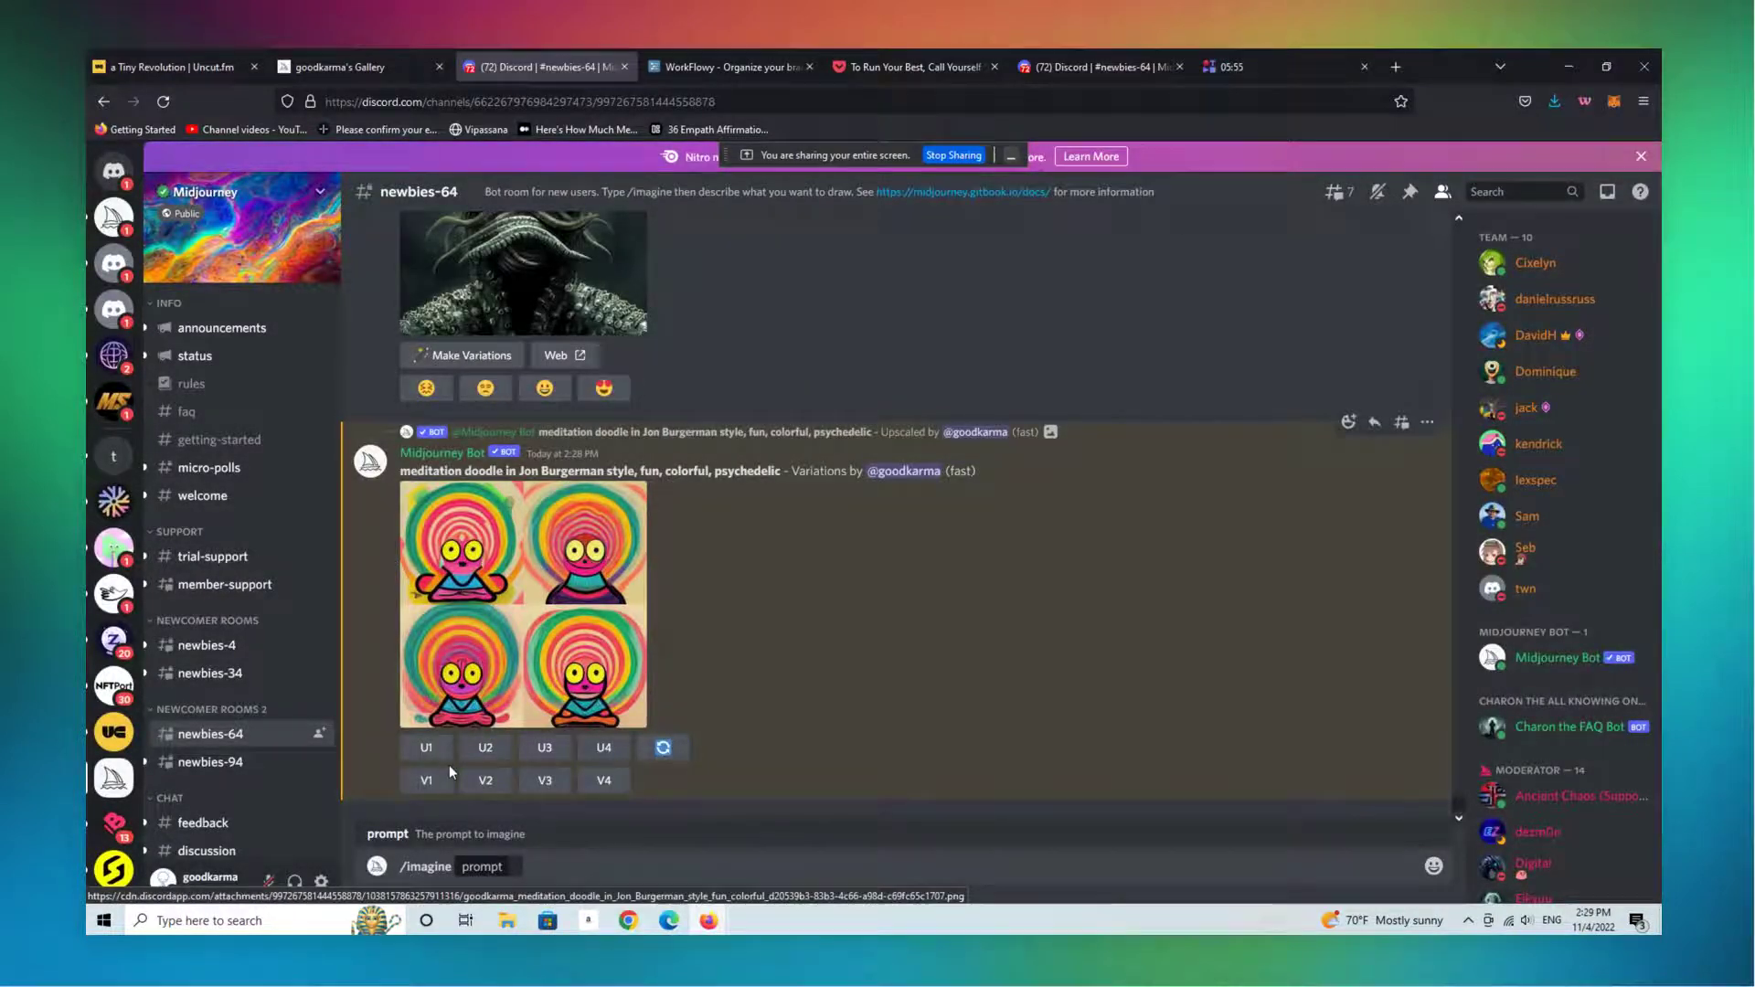
left_click(482, 637)
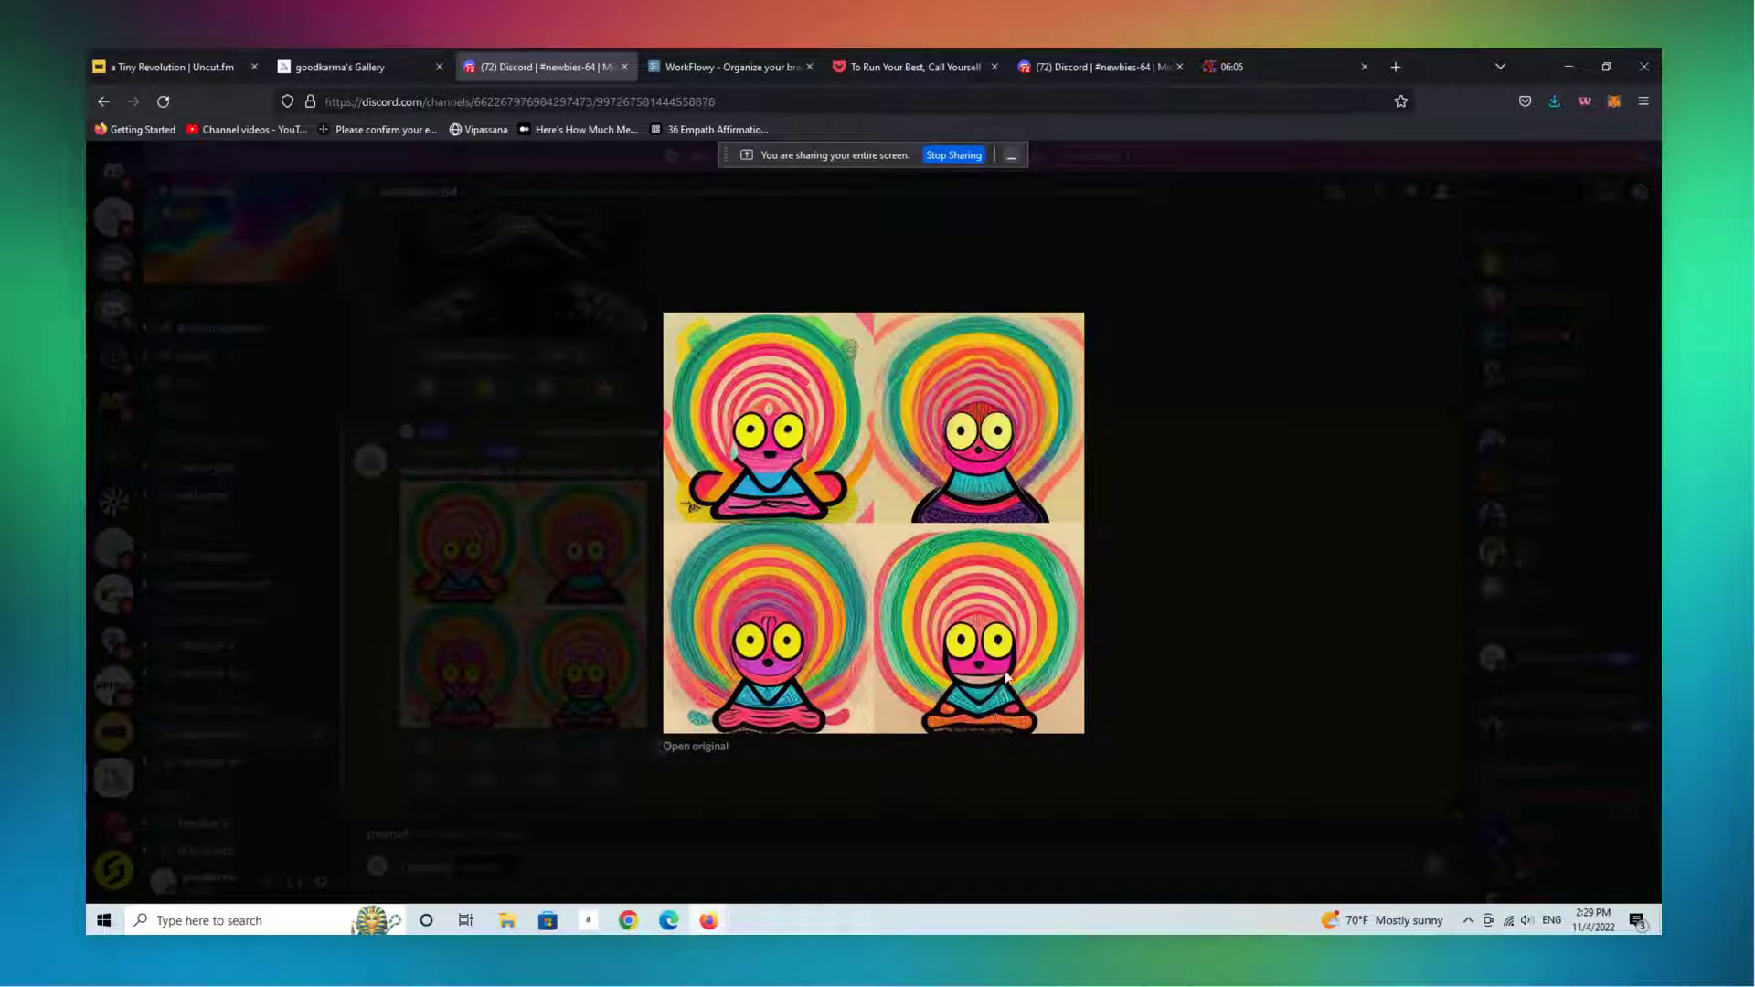
left_click(1254, 676)
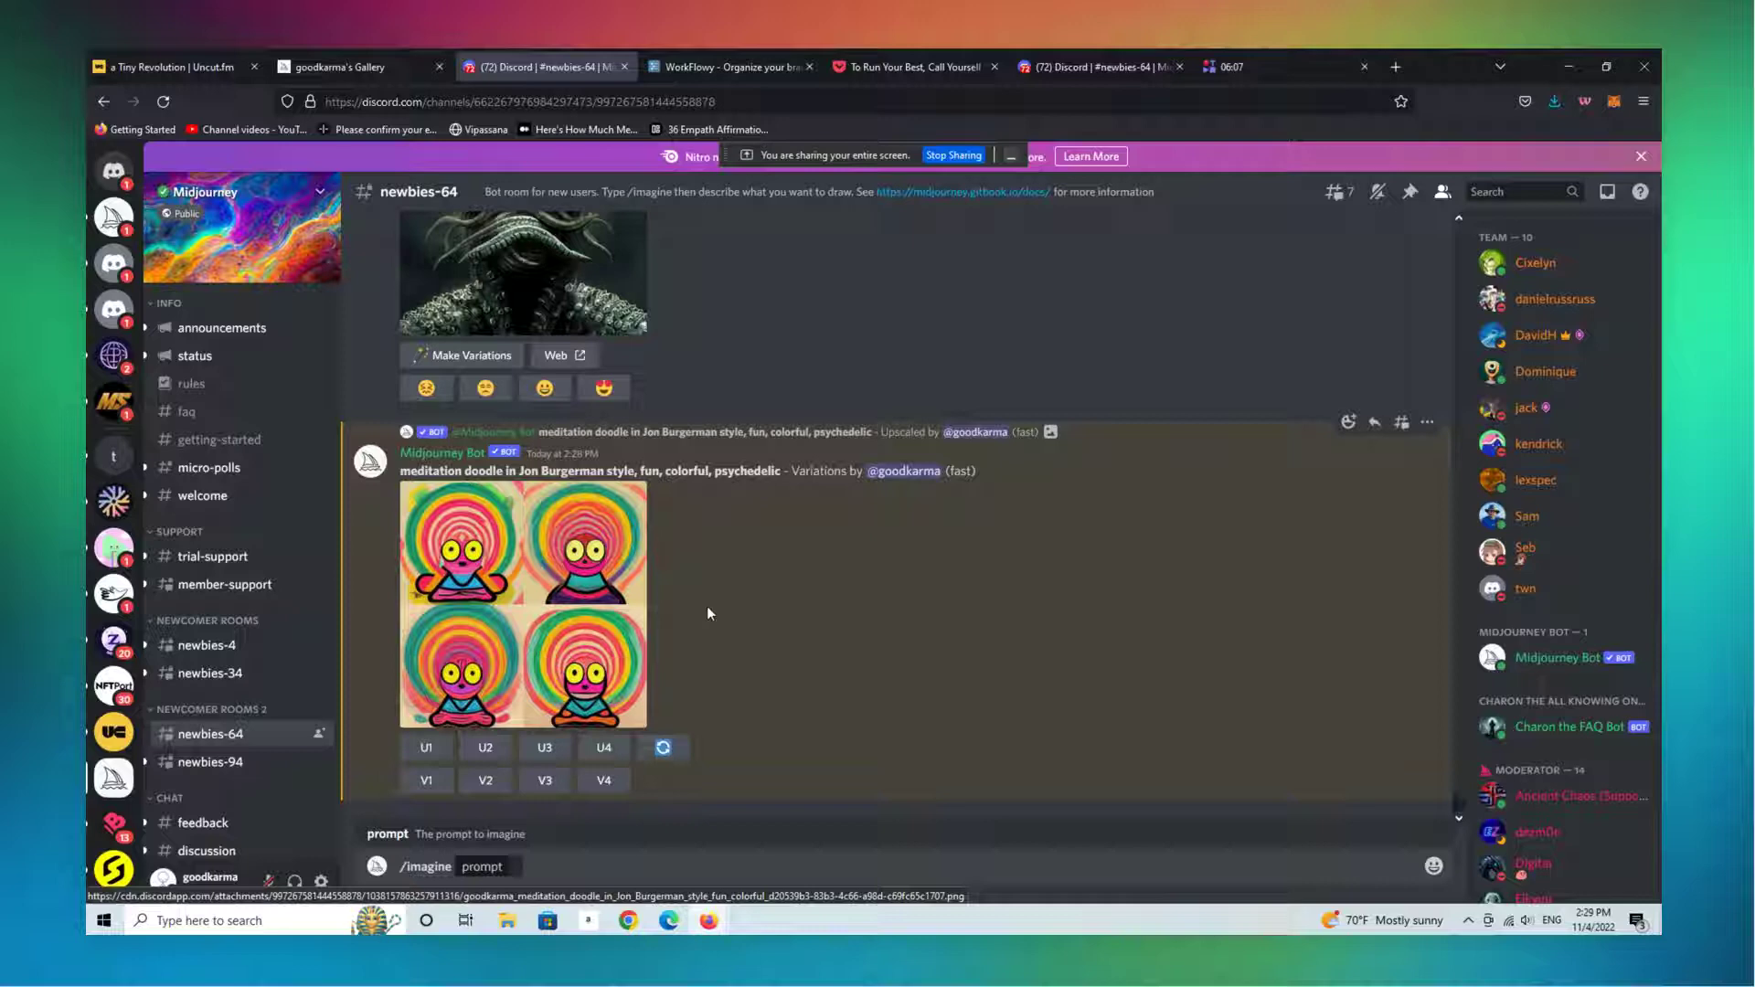
Upscale the first three doodle variations with U1, U2 and U3
left_click(426, 750)
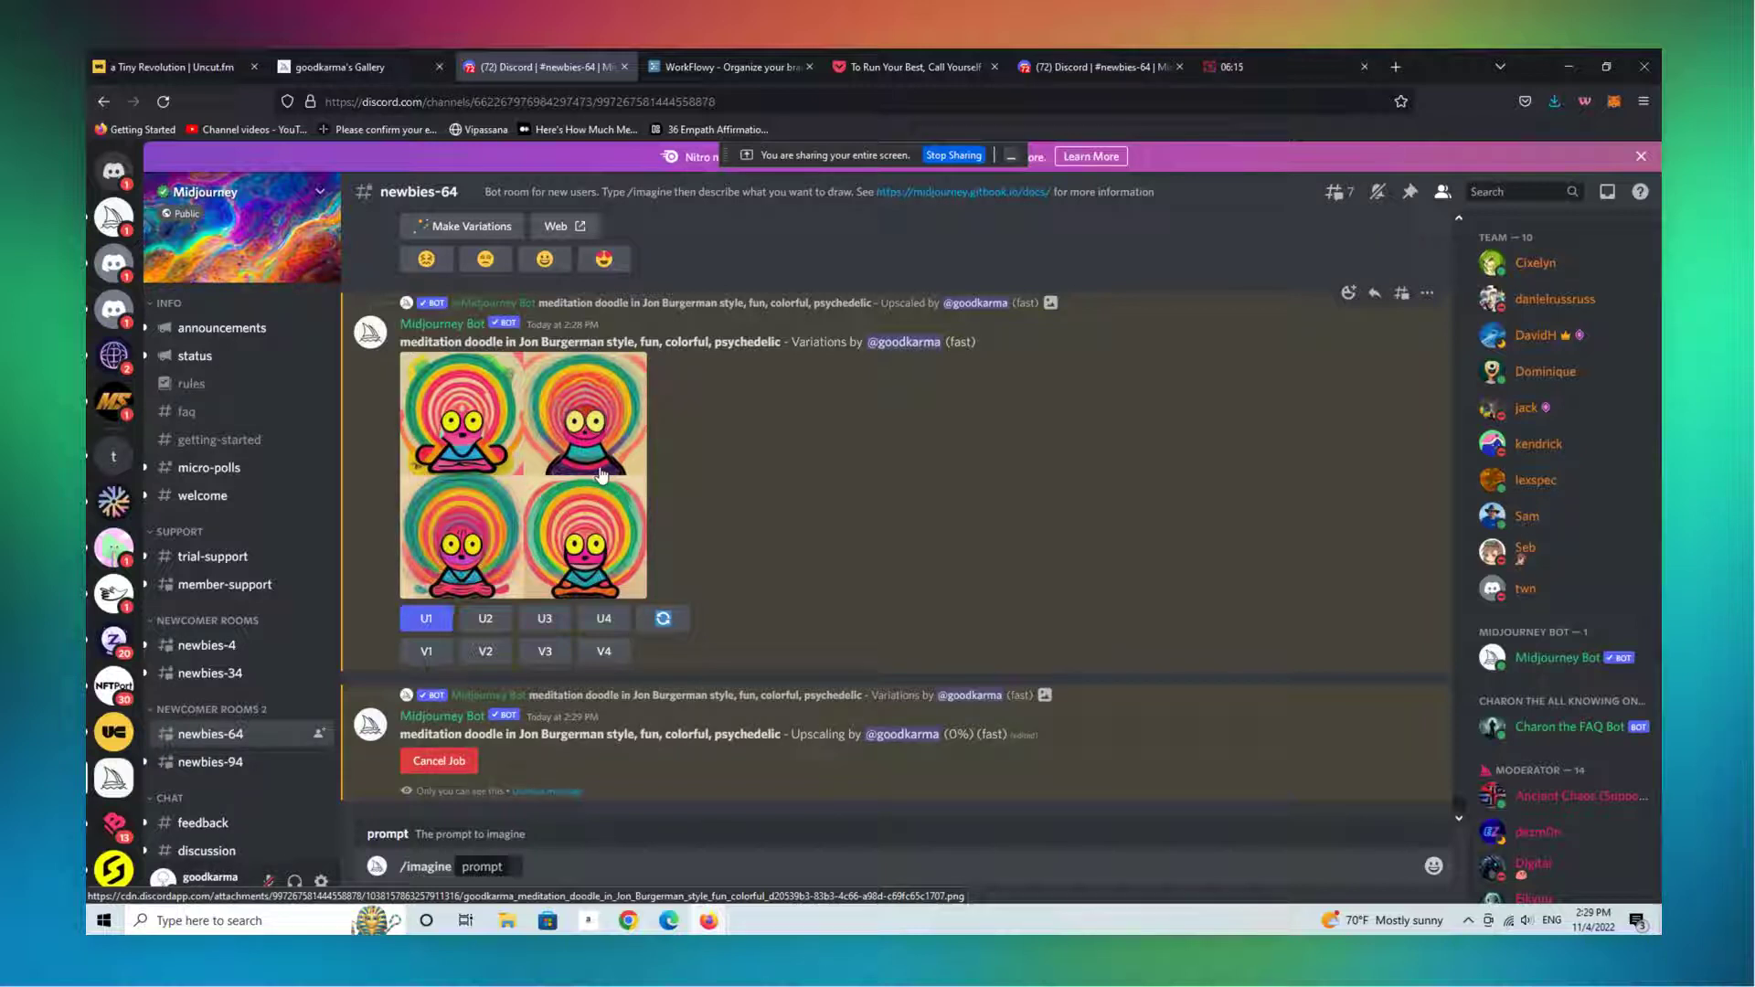
left_click(485, 619)
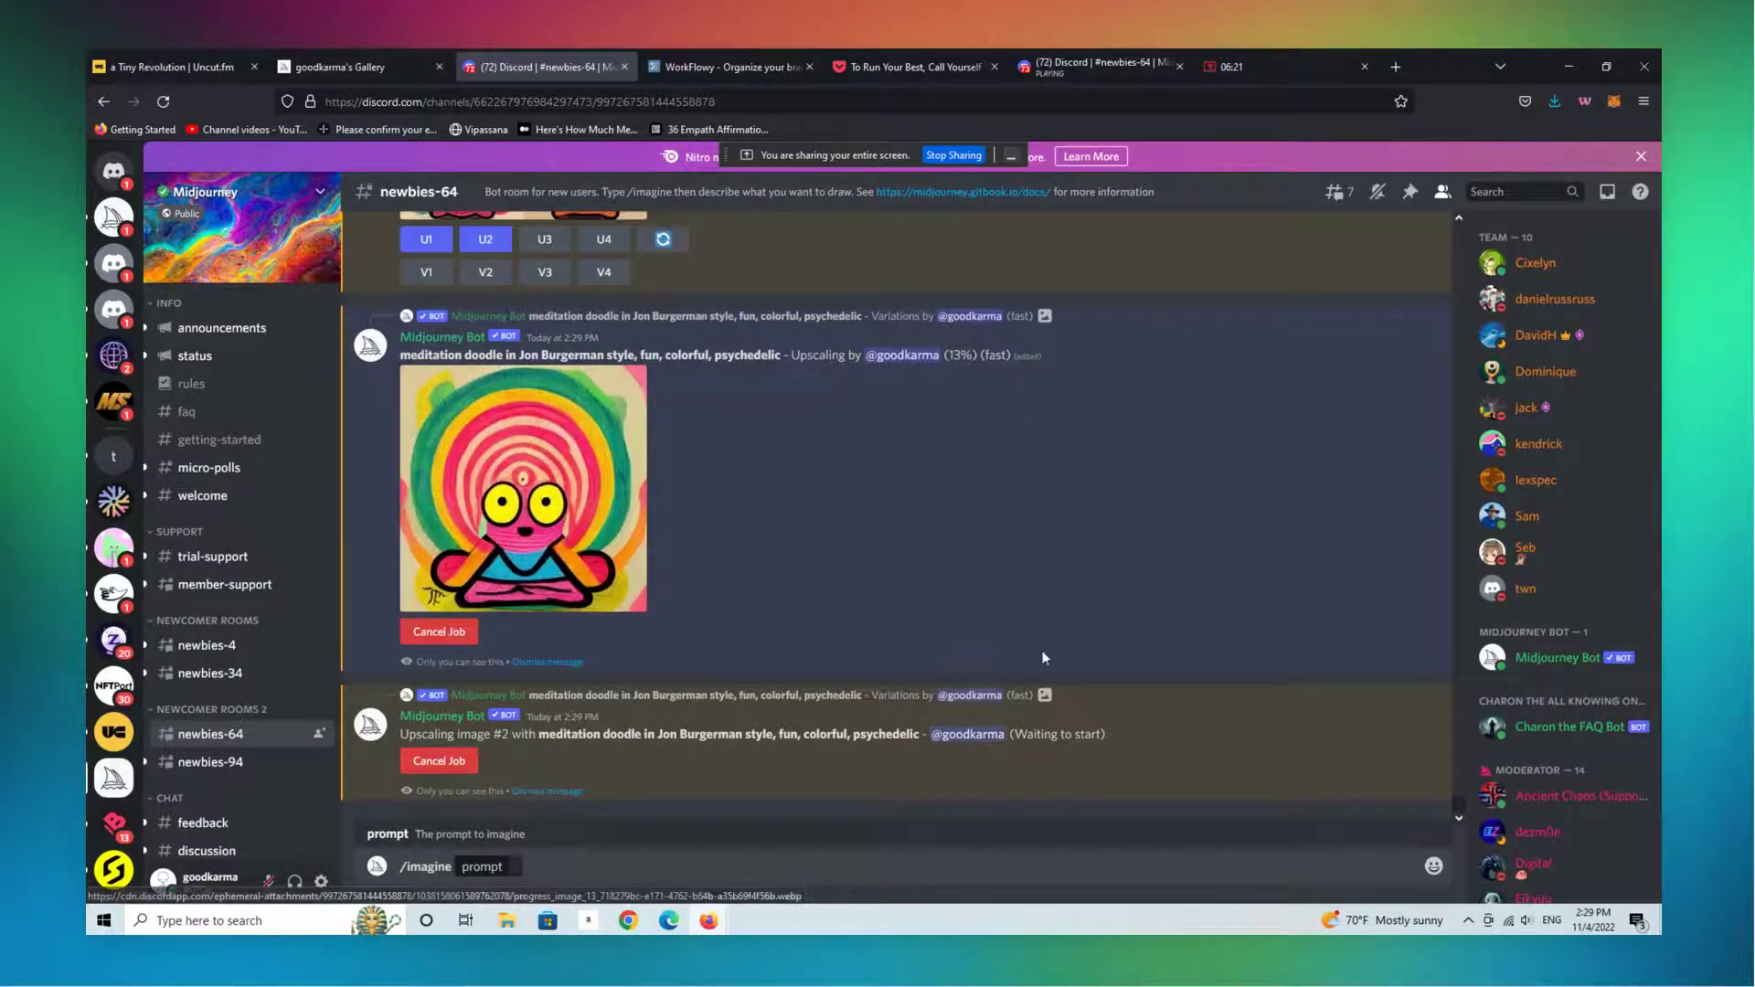
scroll(1457, 803, "up", 3)
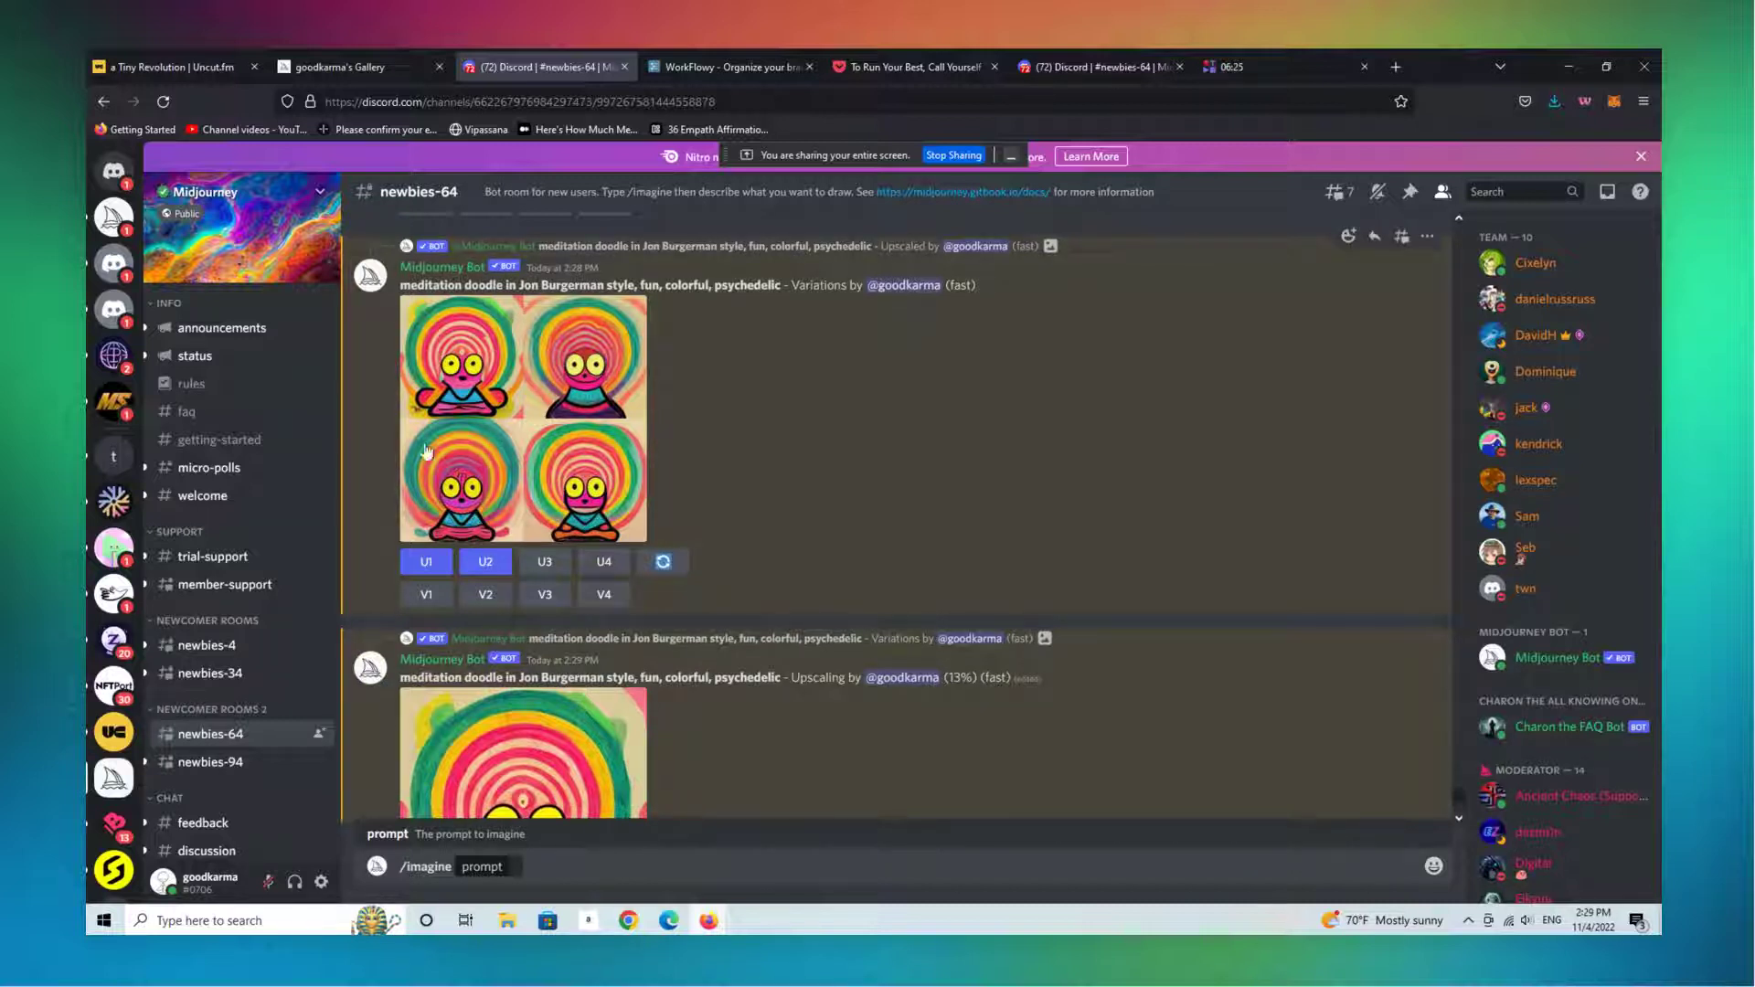
left_click(545, 562)
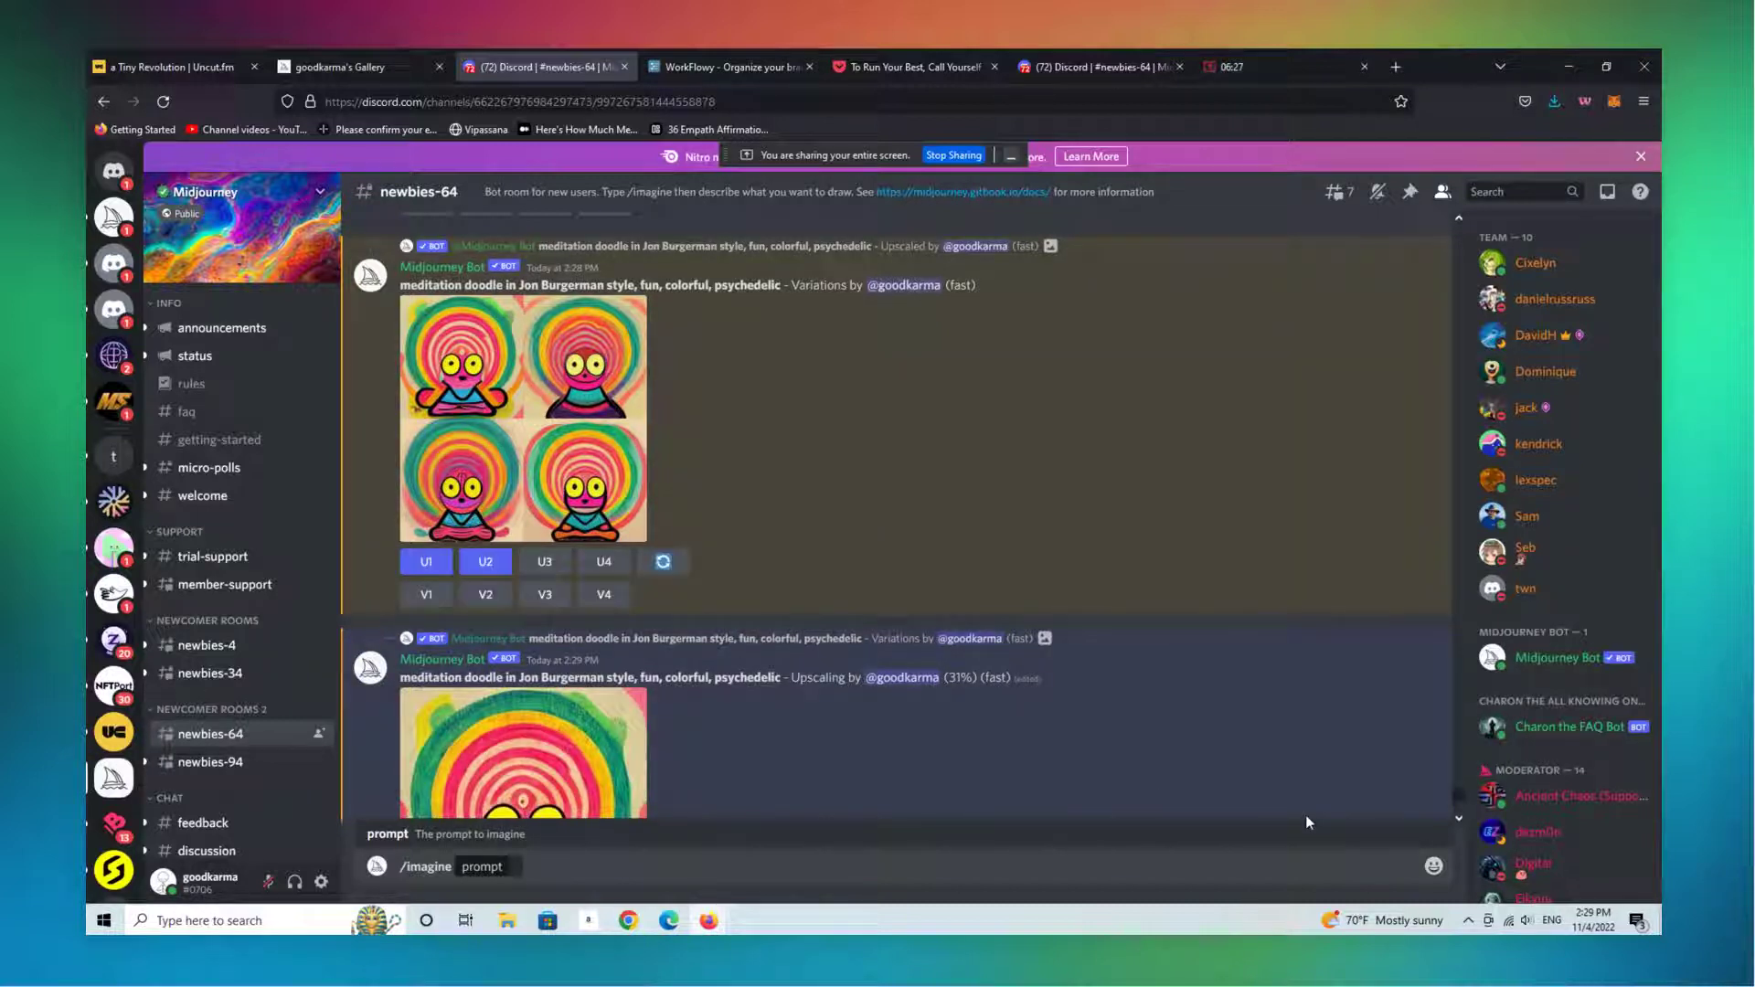
Request new variations of the second doodle image with V2
scroll(1458, 790, "down", 3)
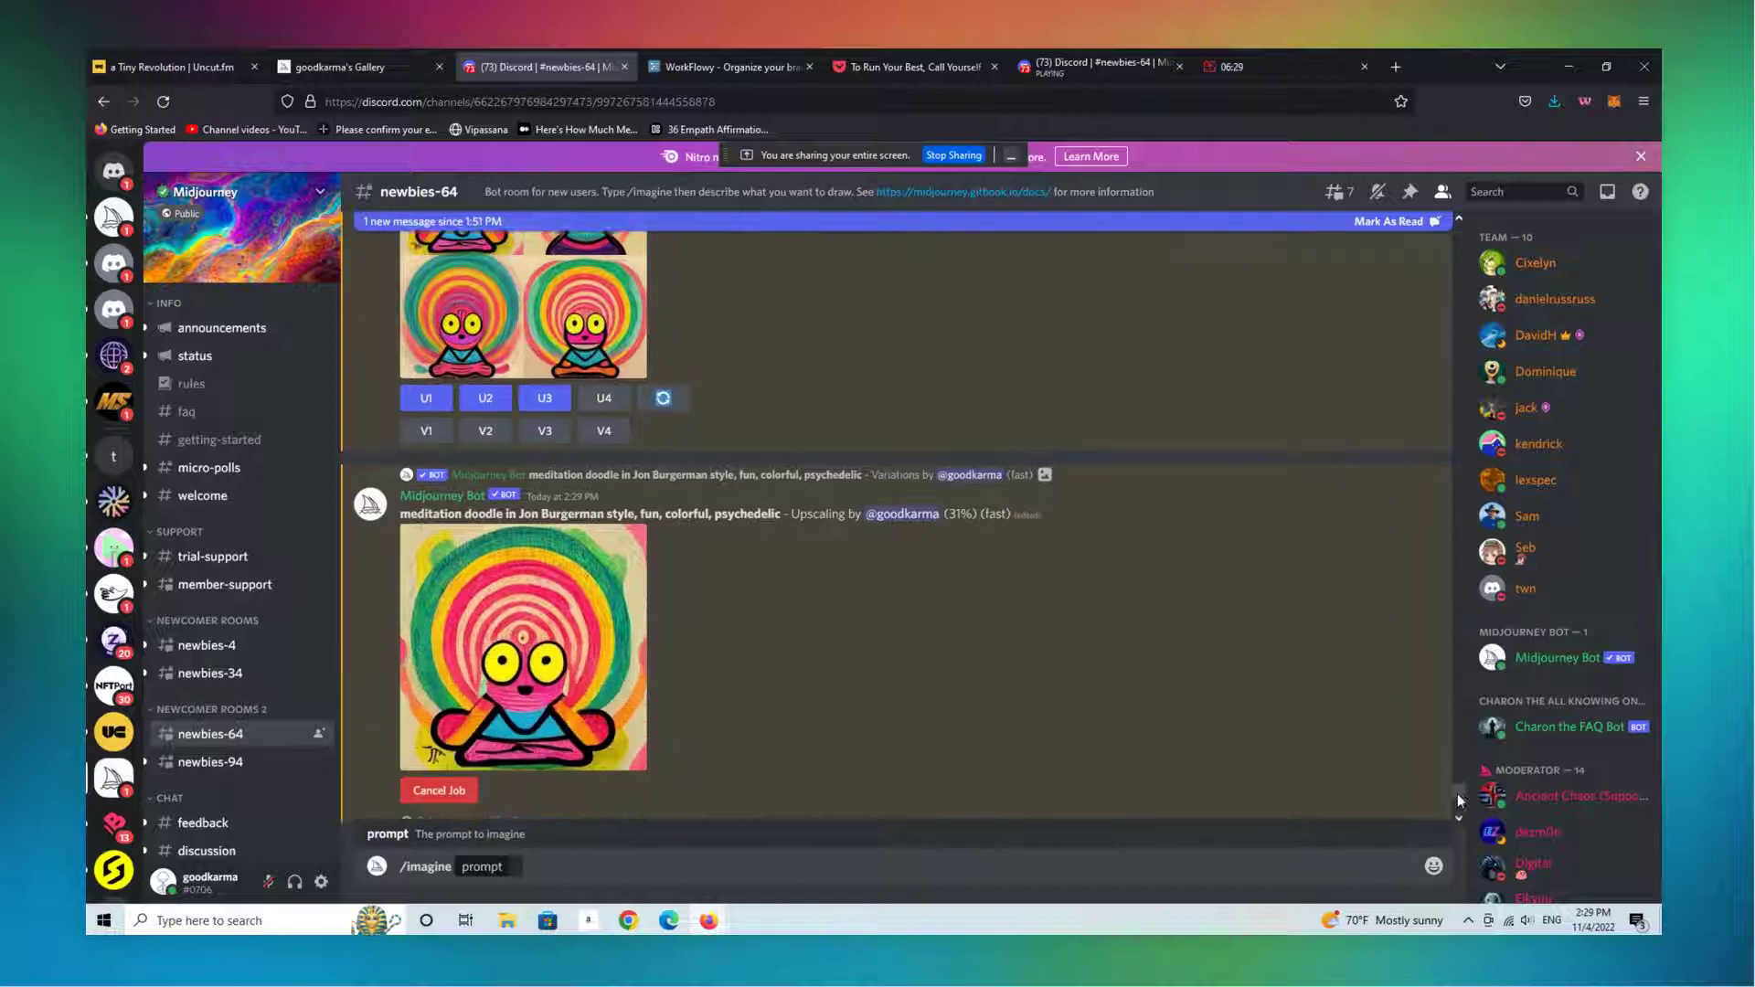
scroll(1457, 797, "down", 4)
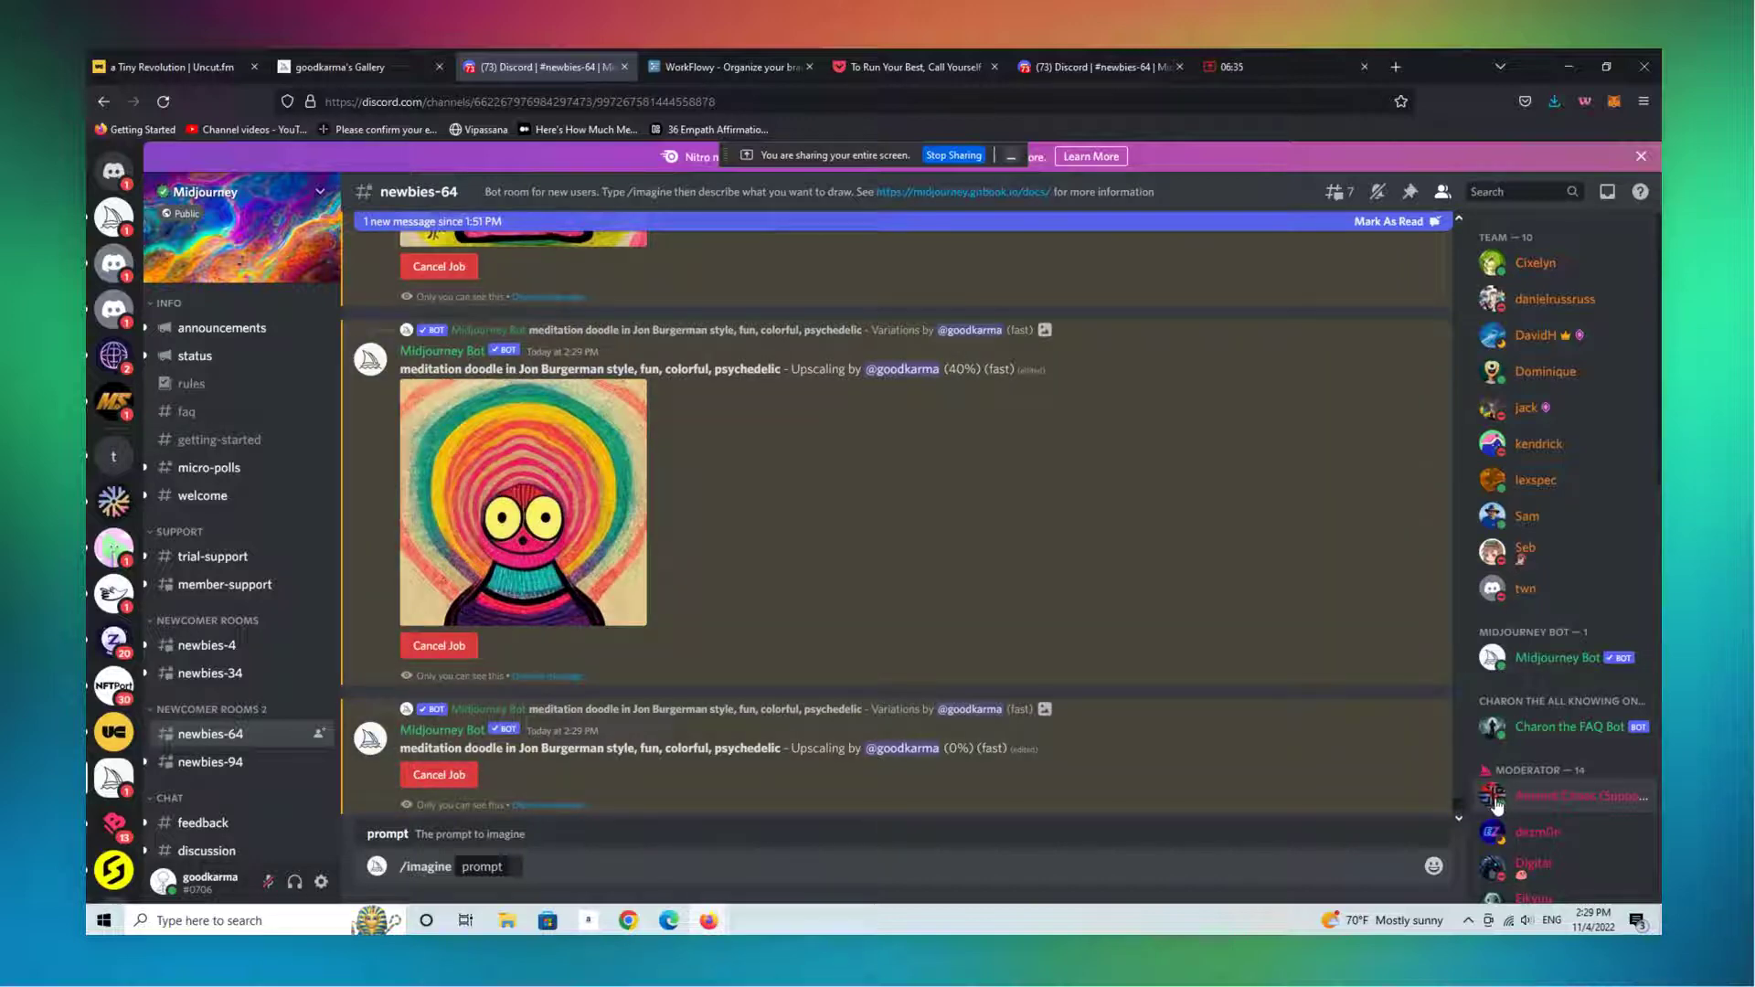
scroll(1457, 800, "up", 1)
scroll(1456, 798, "up", 2)
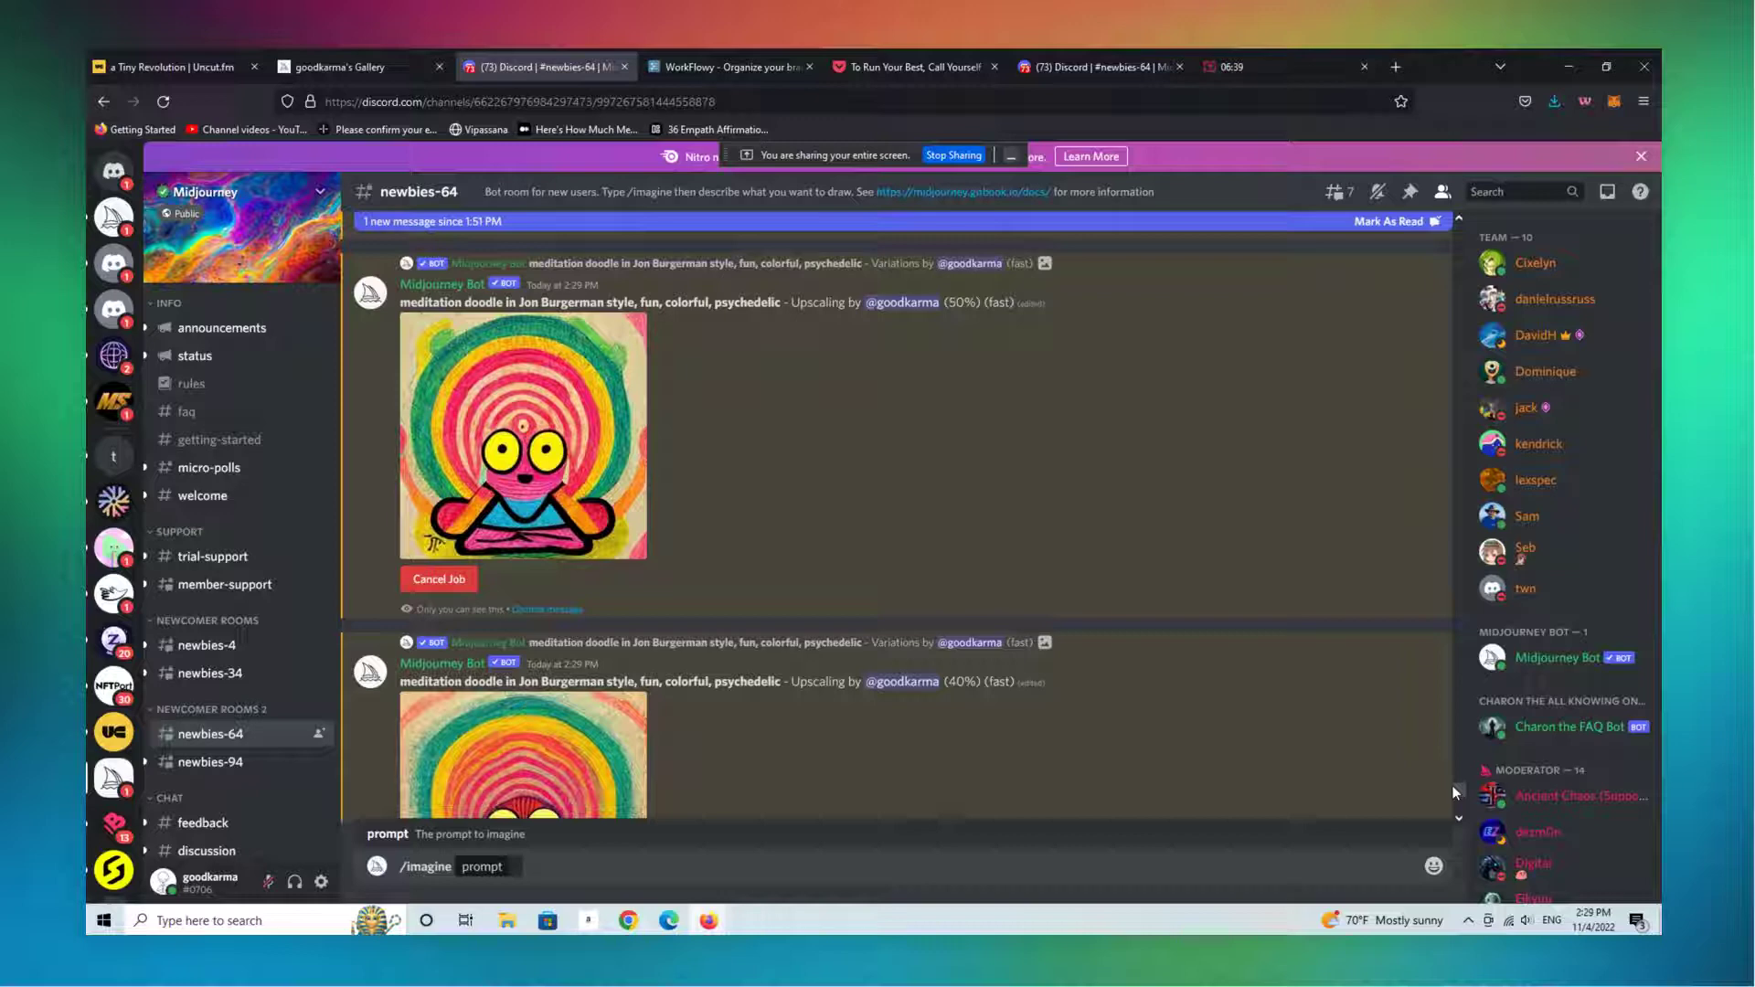
scroll(1452, 786, "up", 5)
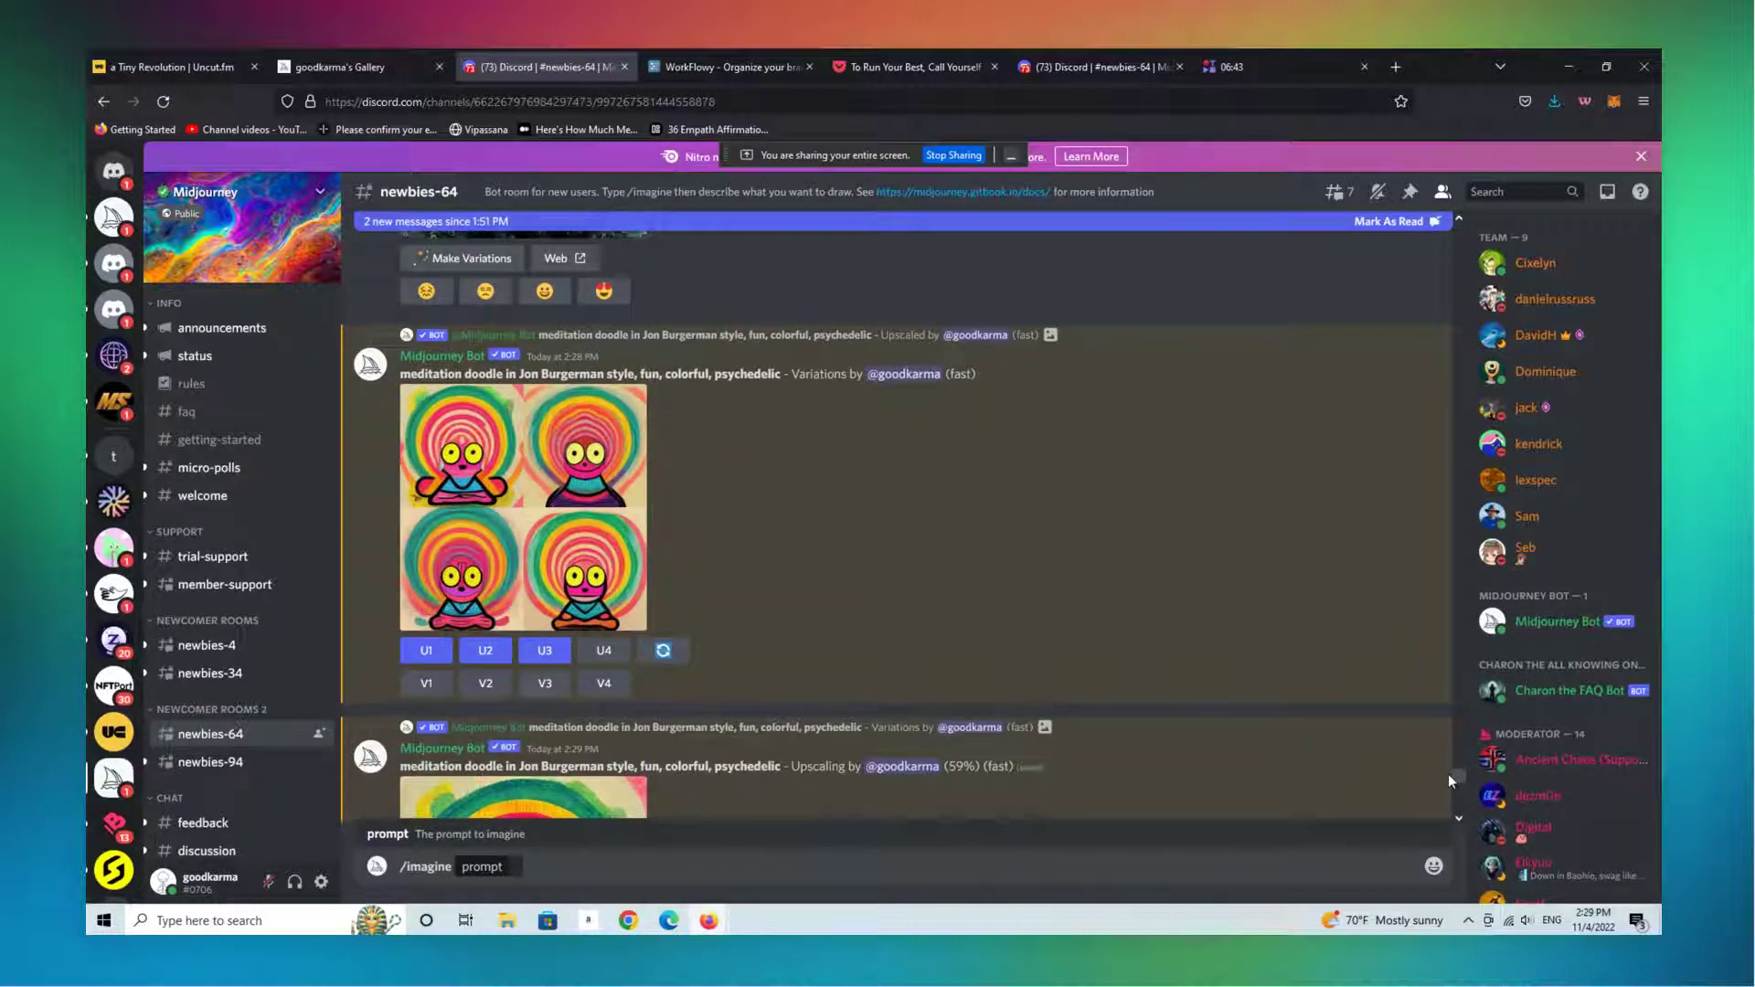
left_click(486, 685)
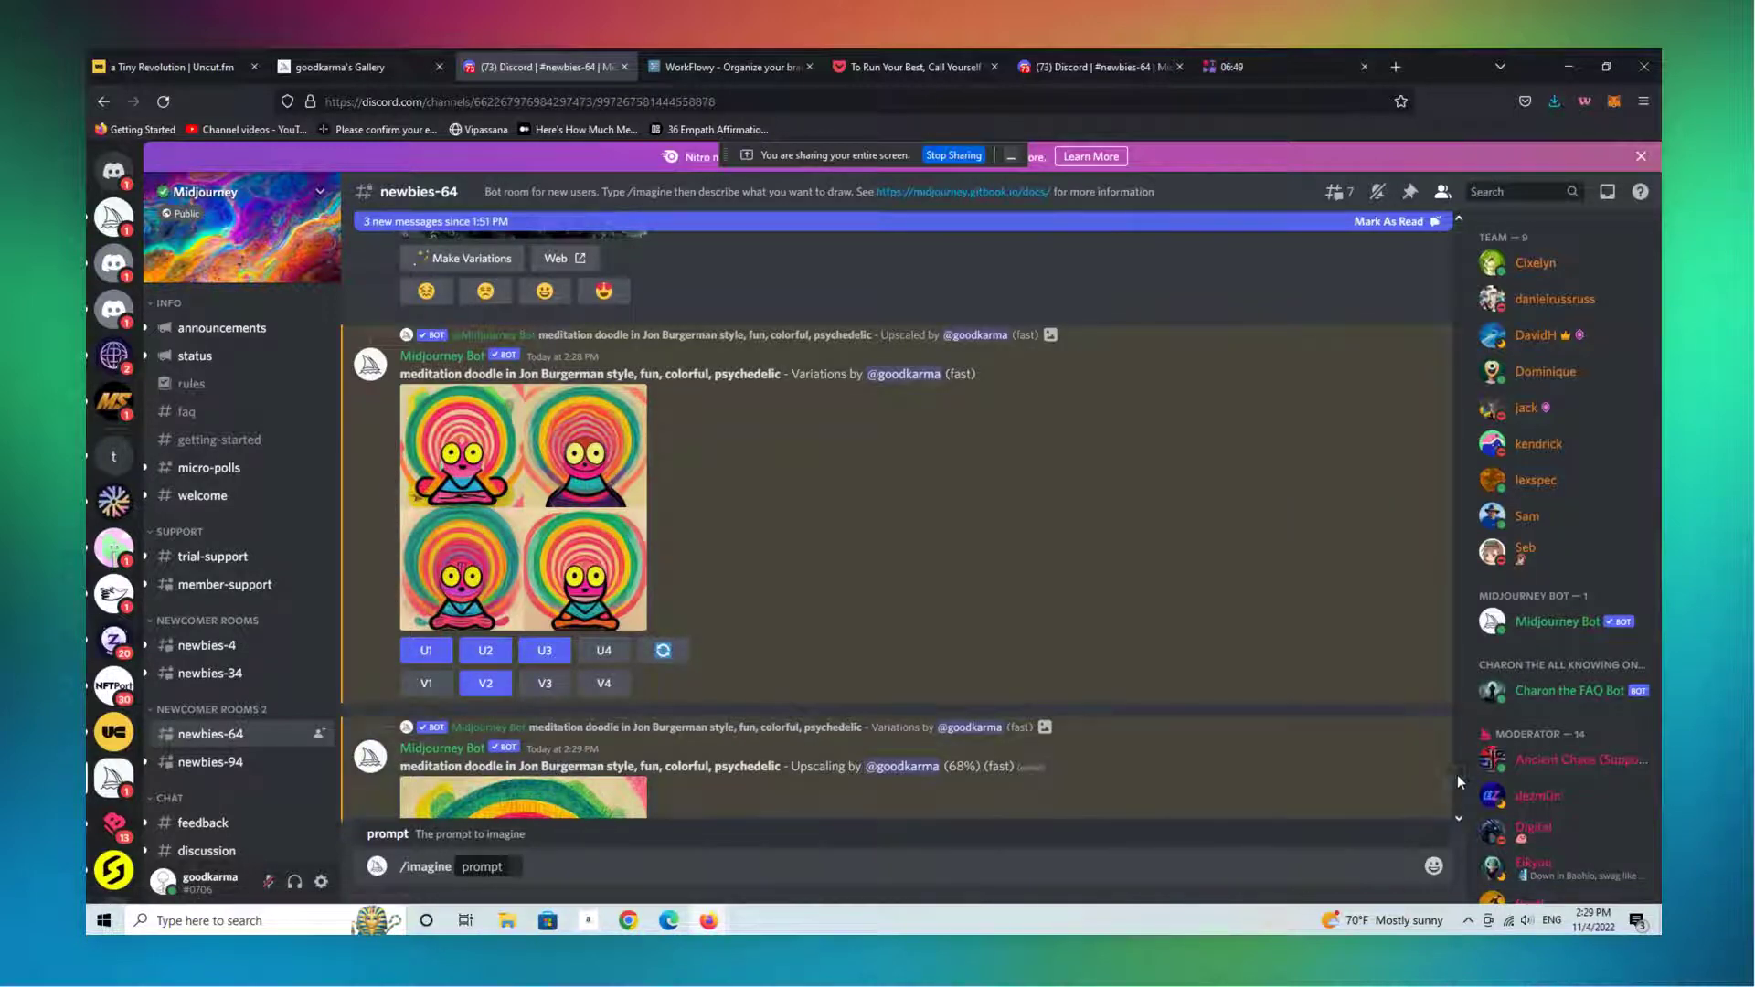
Scroll the chat to the finished Upscaled meditation doodle message
left_click_drag(1457, 775, 1460, 815)
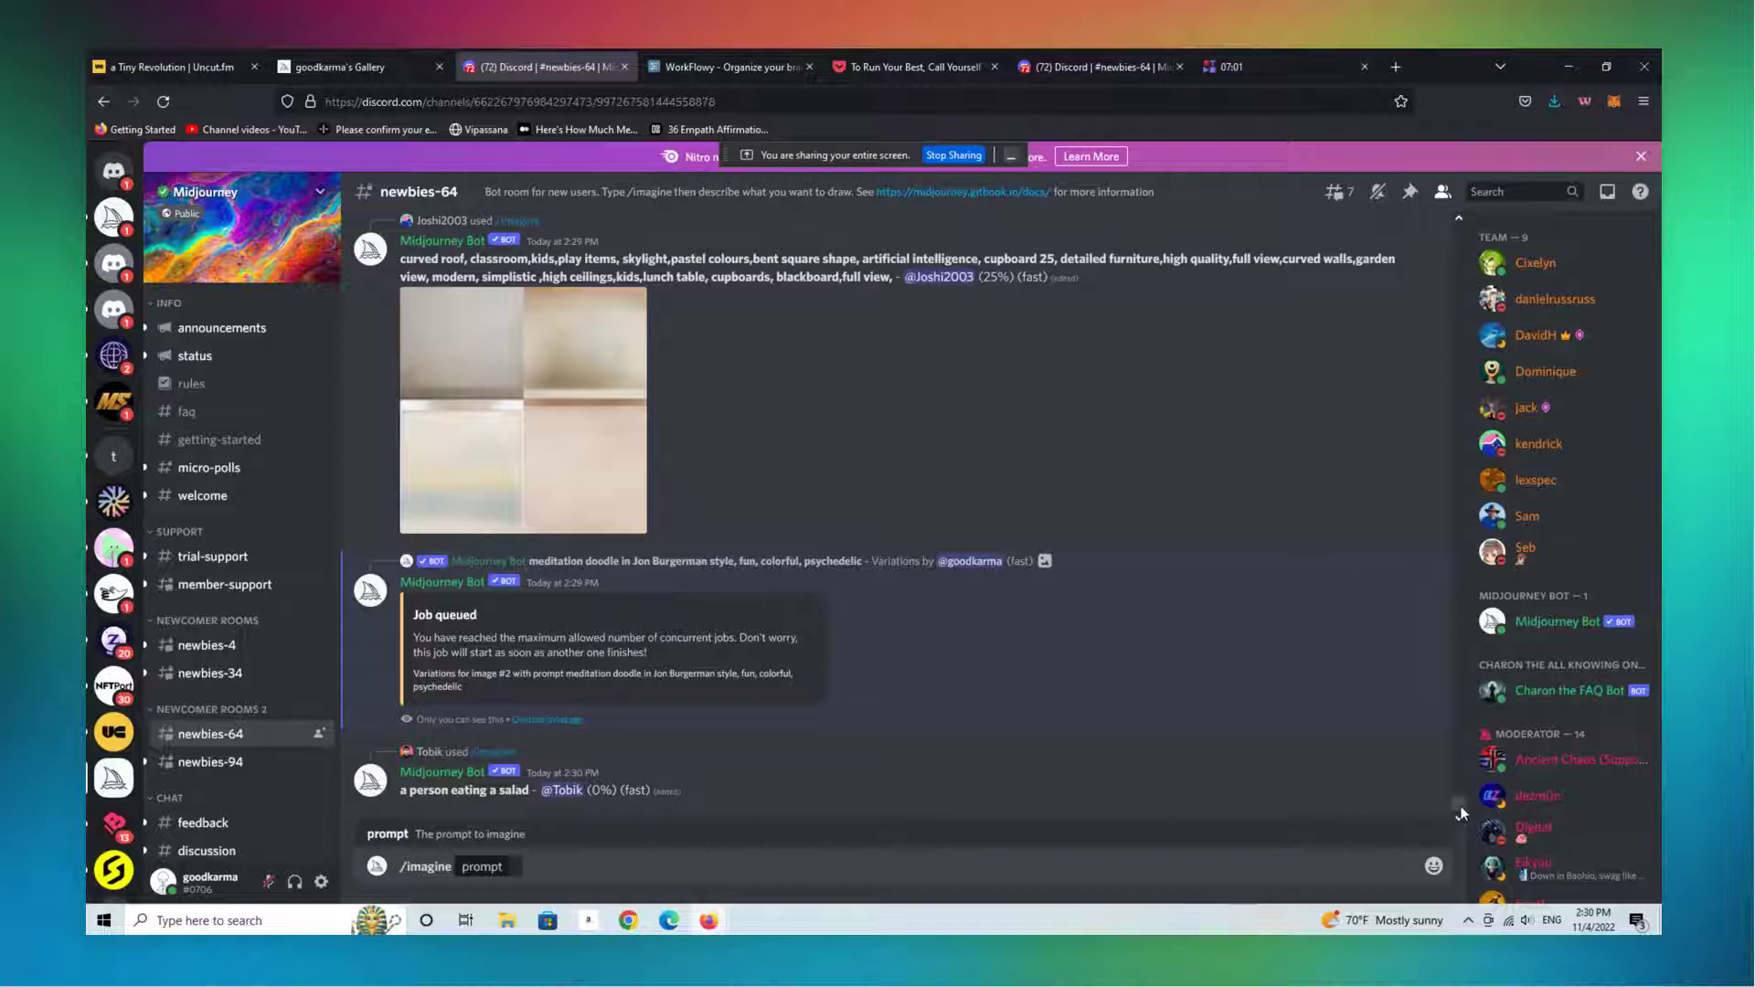
scroll(1459, 809, "up", 4)
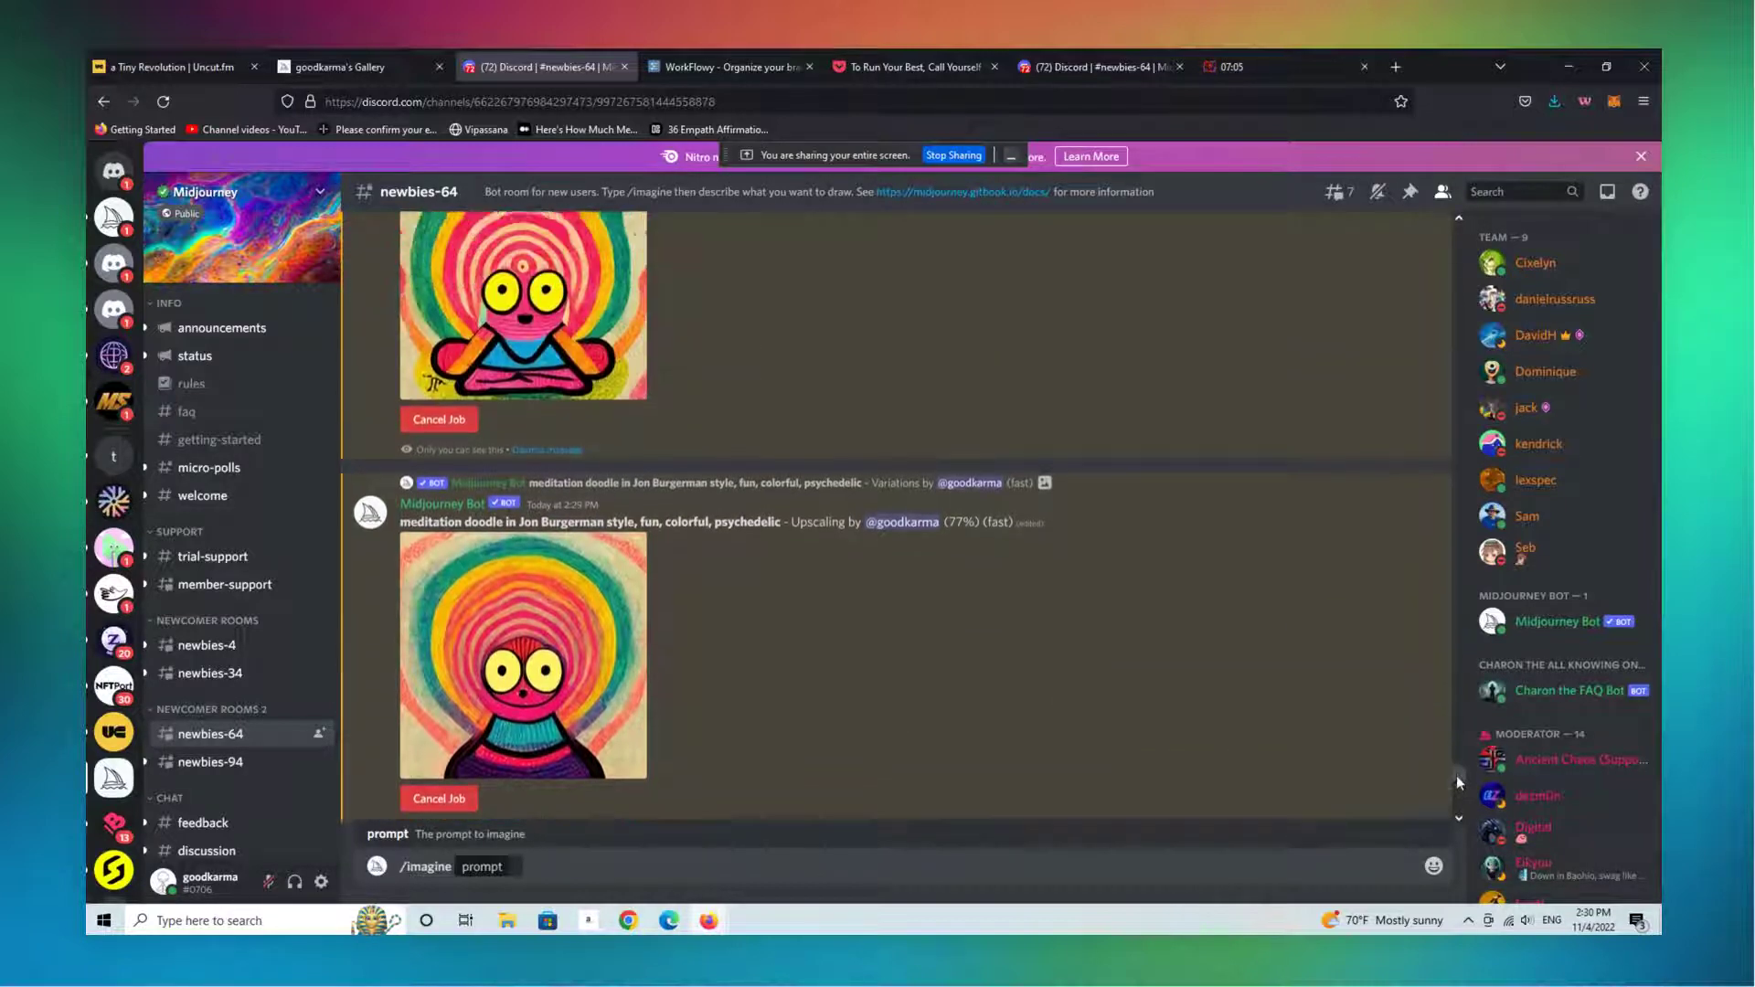
left_click_drag(1456, 775, 1466, 815)
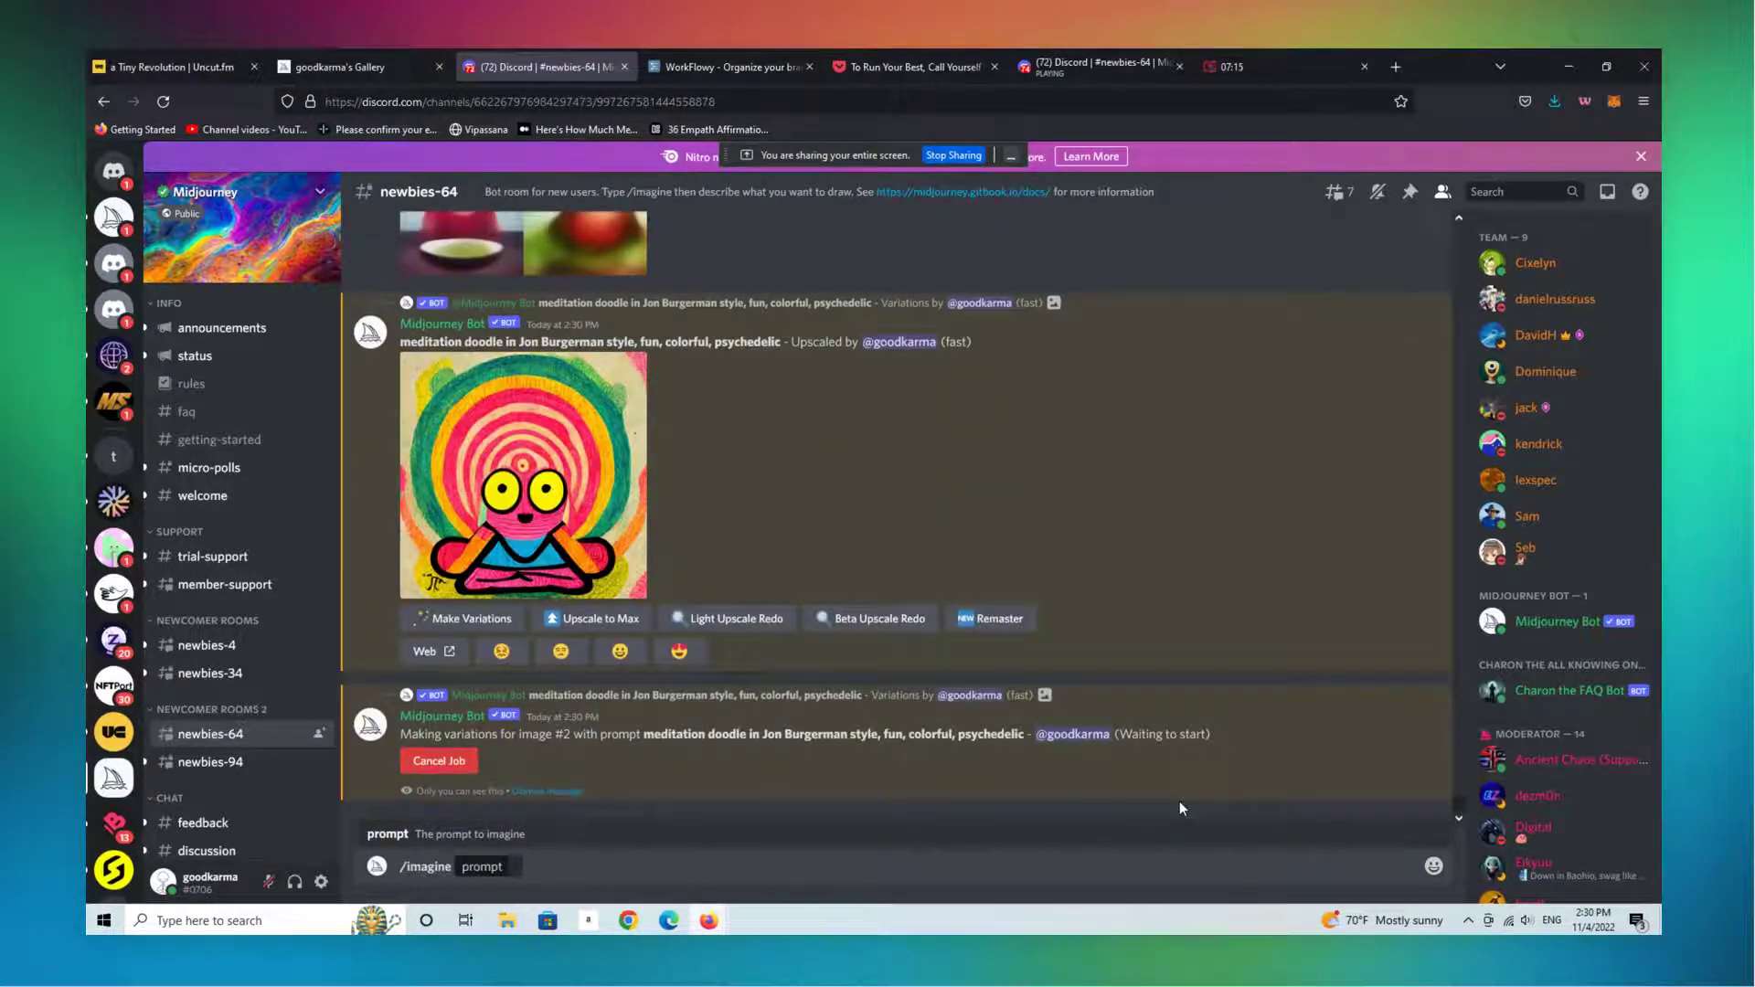
Open the upscaled doodle's midjourney.com job page and view the image at full size
left_click(430, 651)
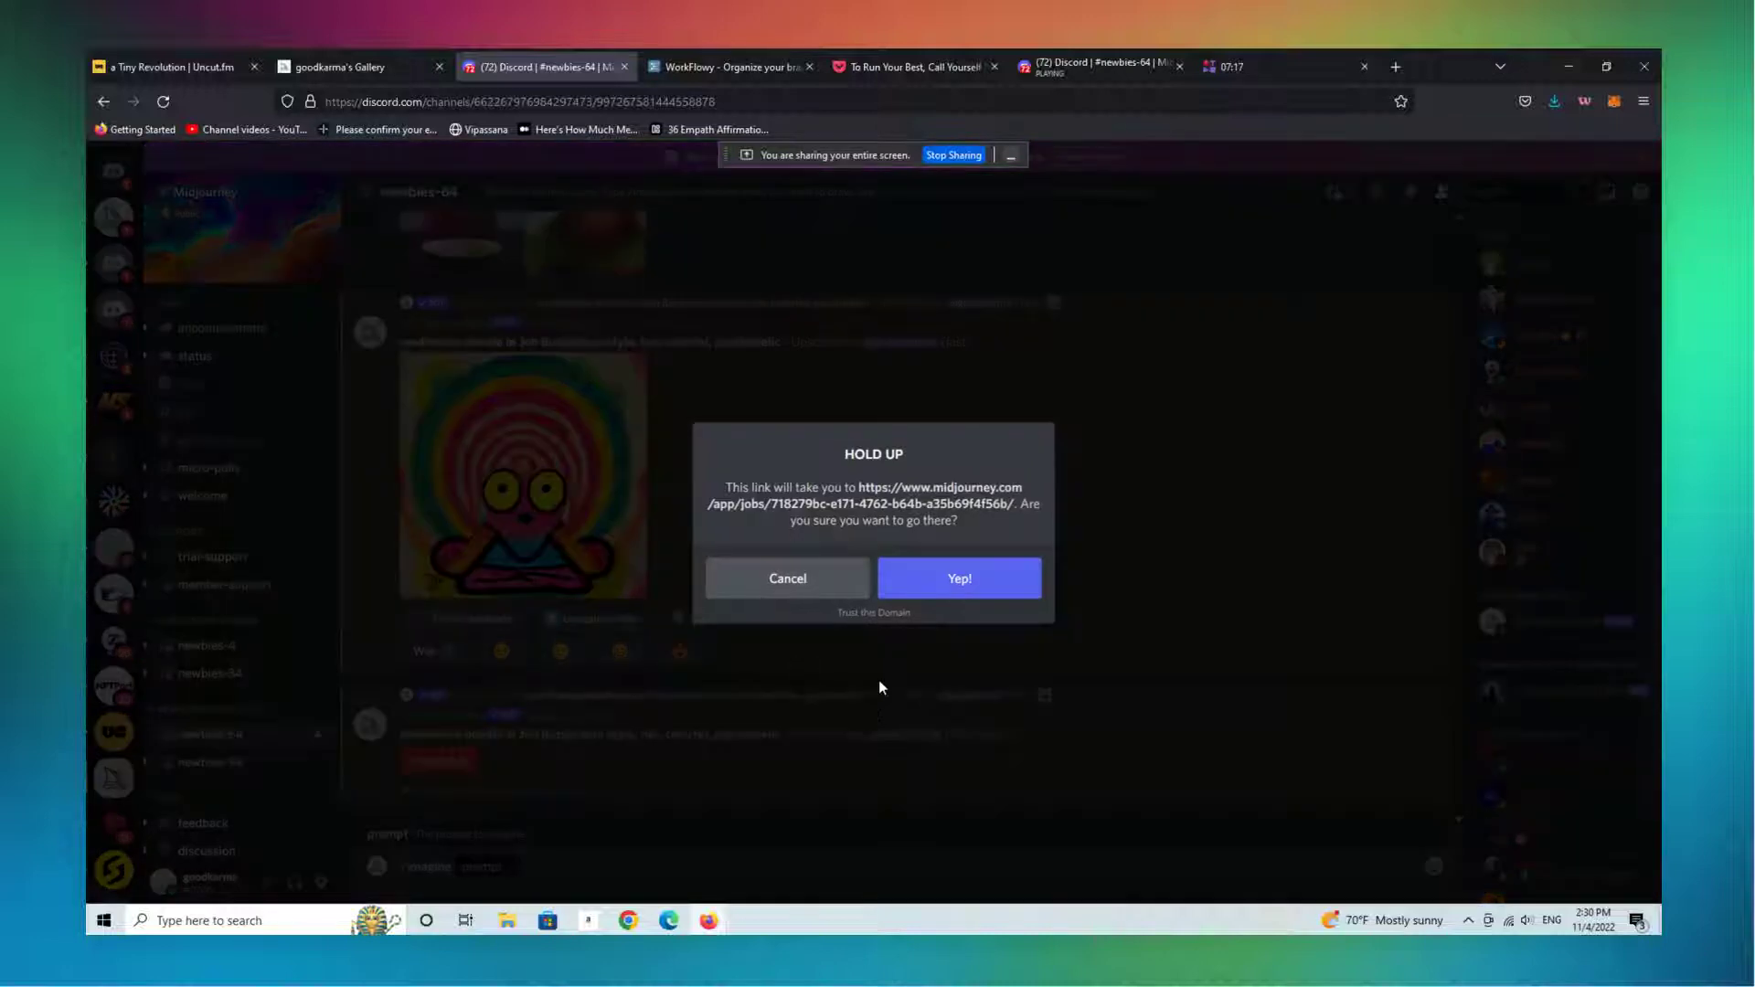
left_click(944, 579)
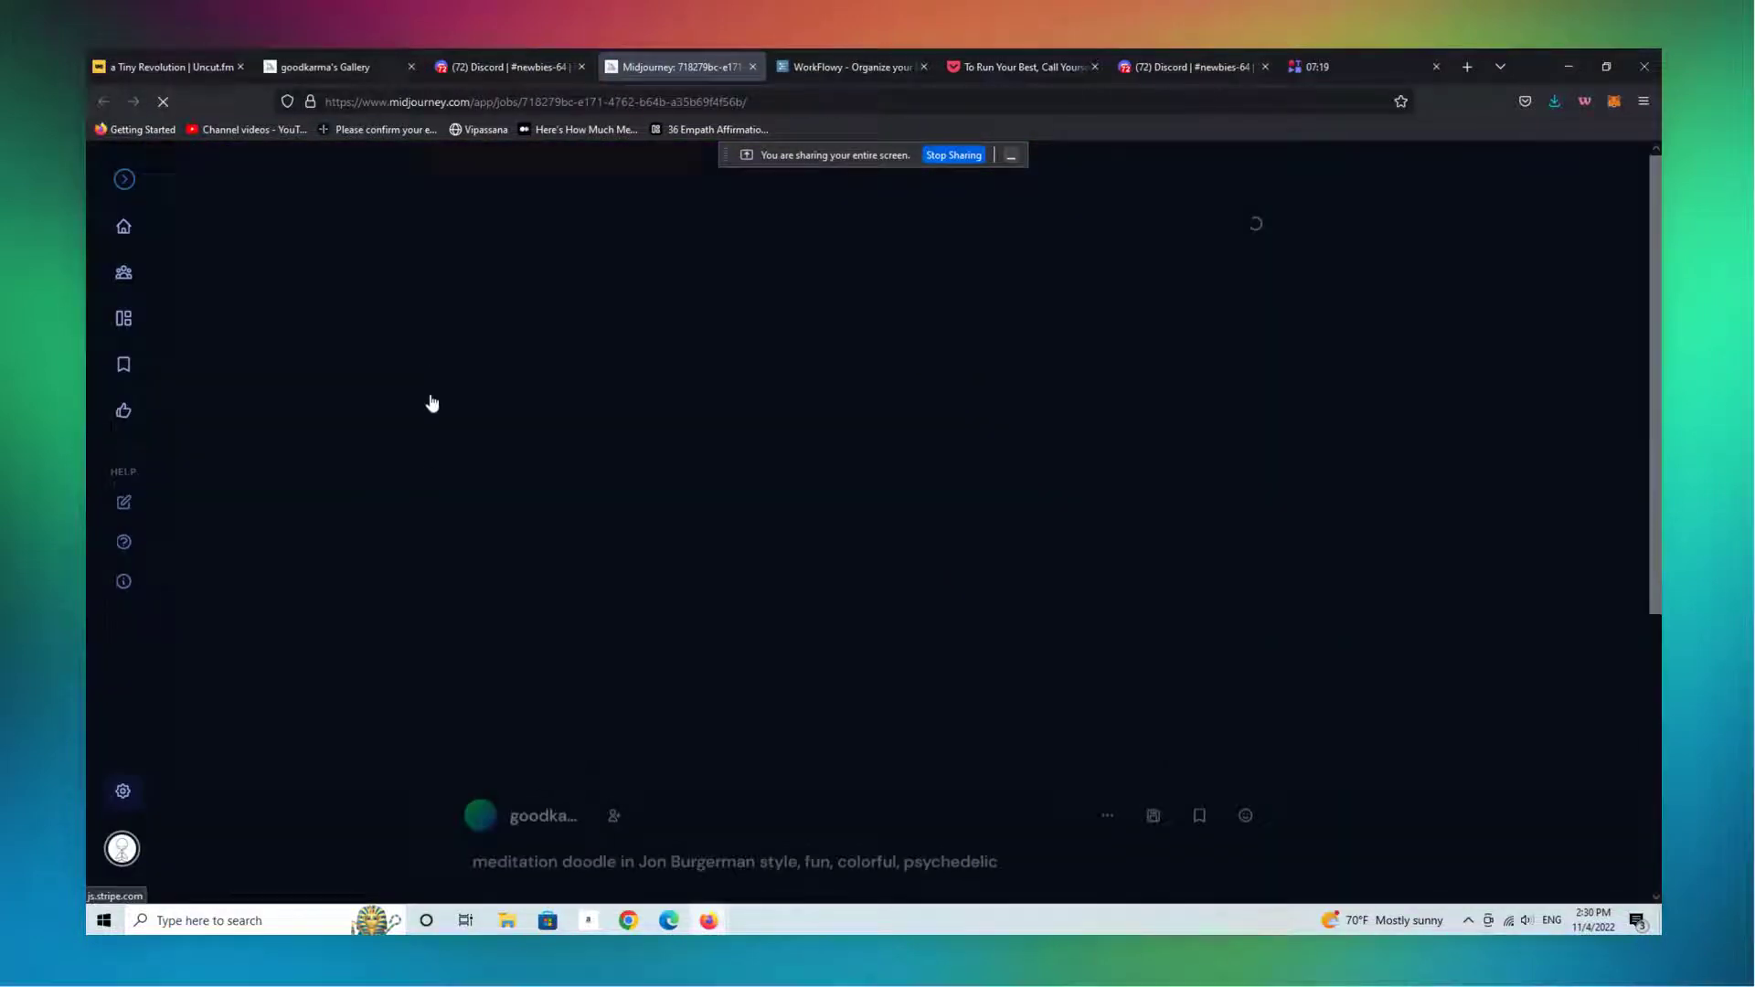
left_click(1001, 539)
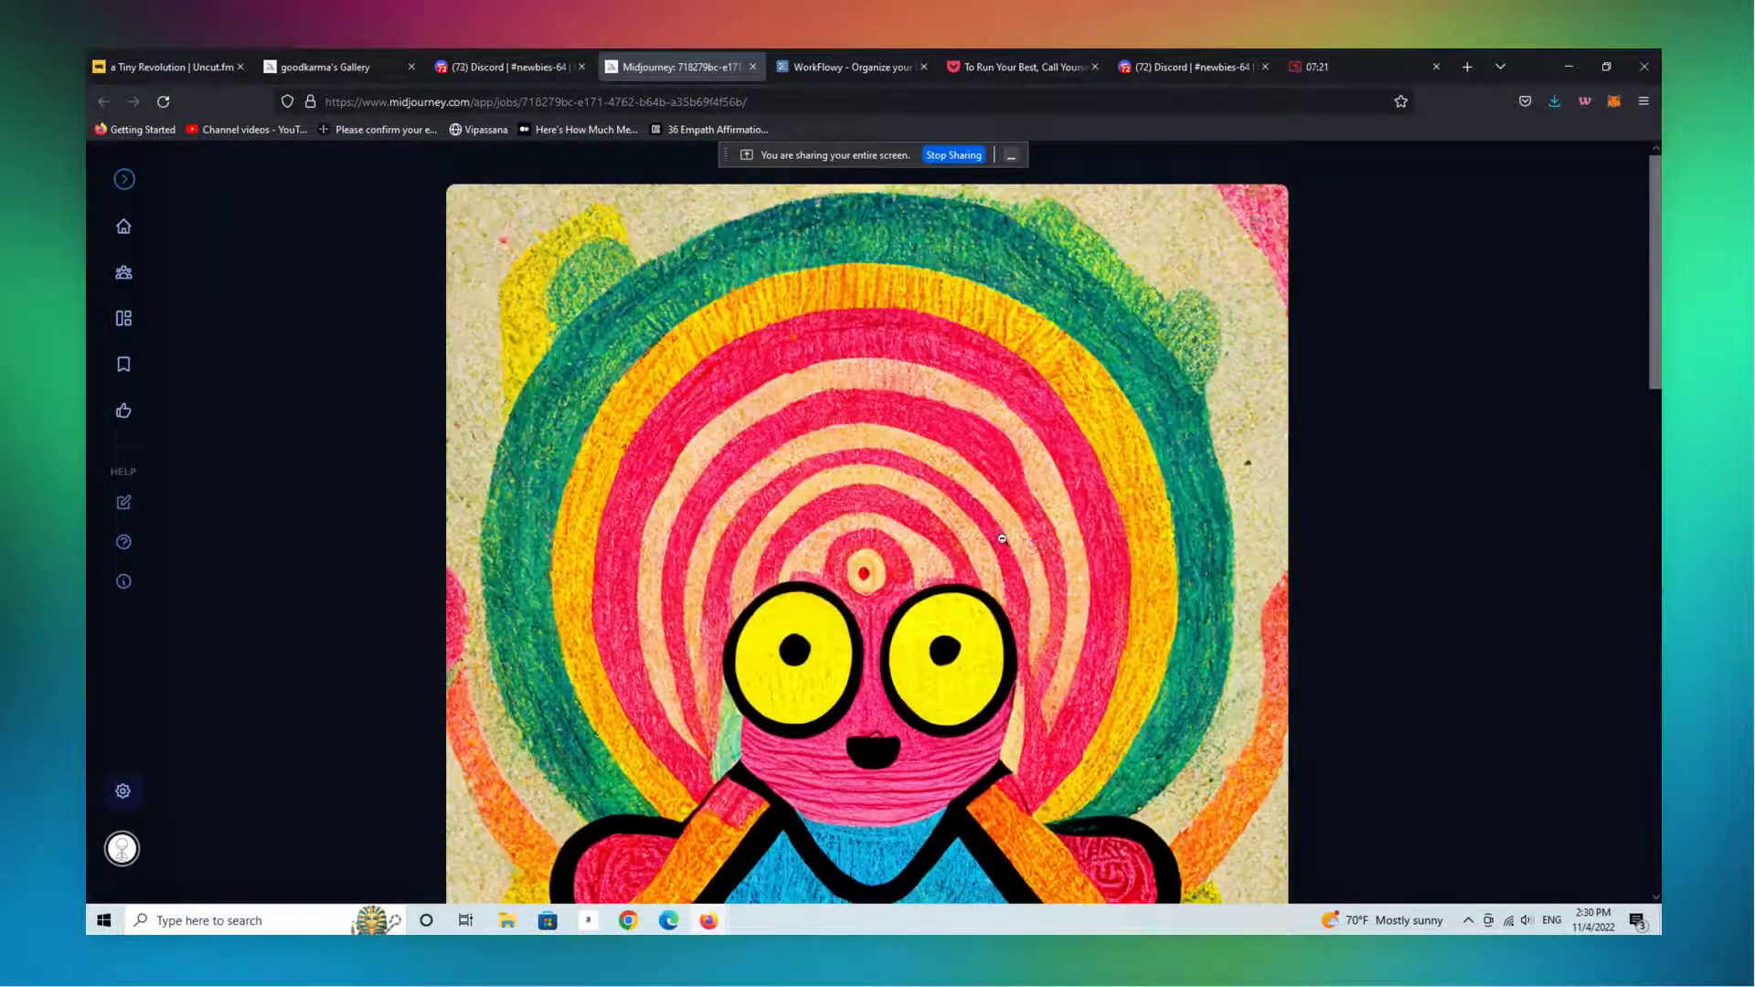
mouse_move(1643, 363)
left_mouse_down()
mouse_move(1602, 615)
mouse_move(1579, 639)
mouse_move(1577, 373)
mouse_move(1560, 520)
left_mouse_up()
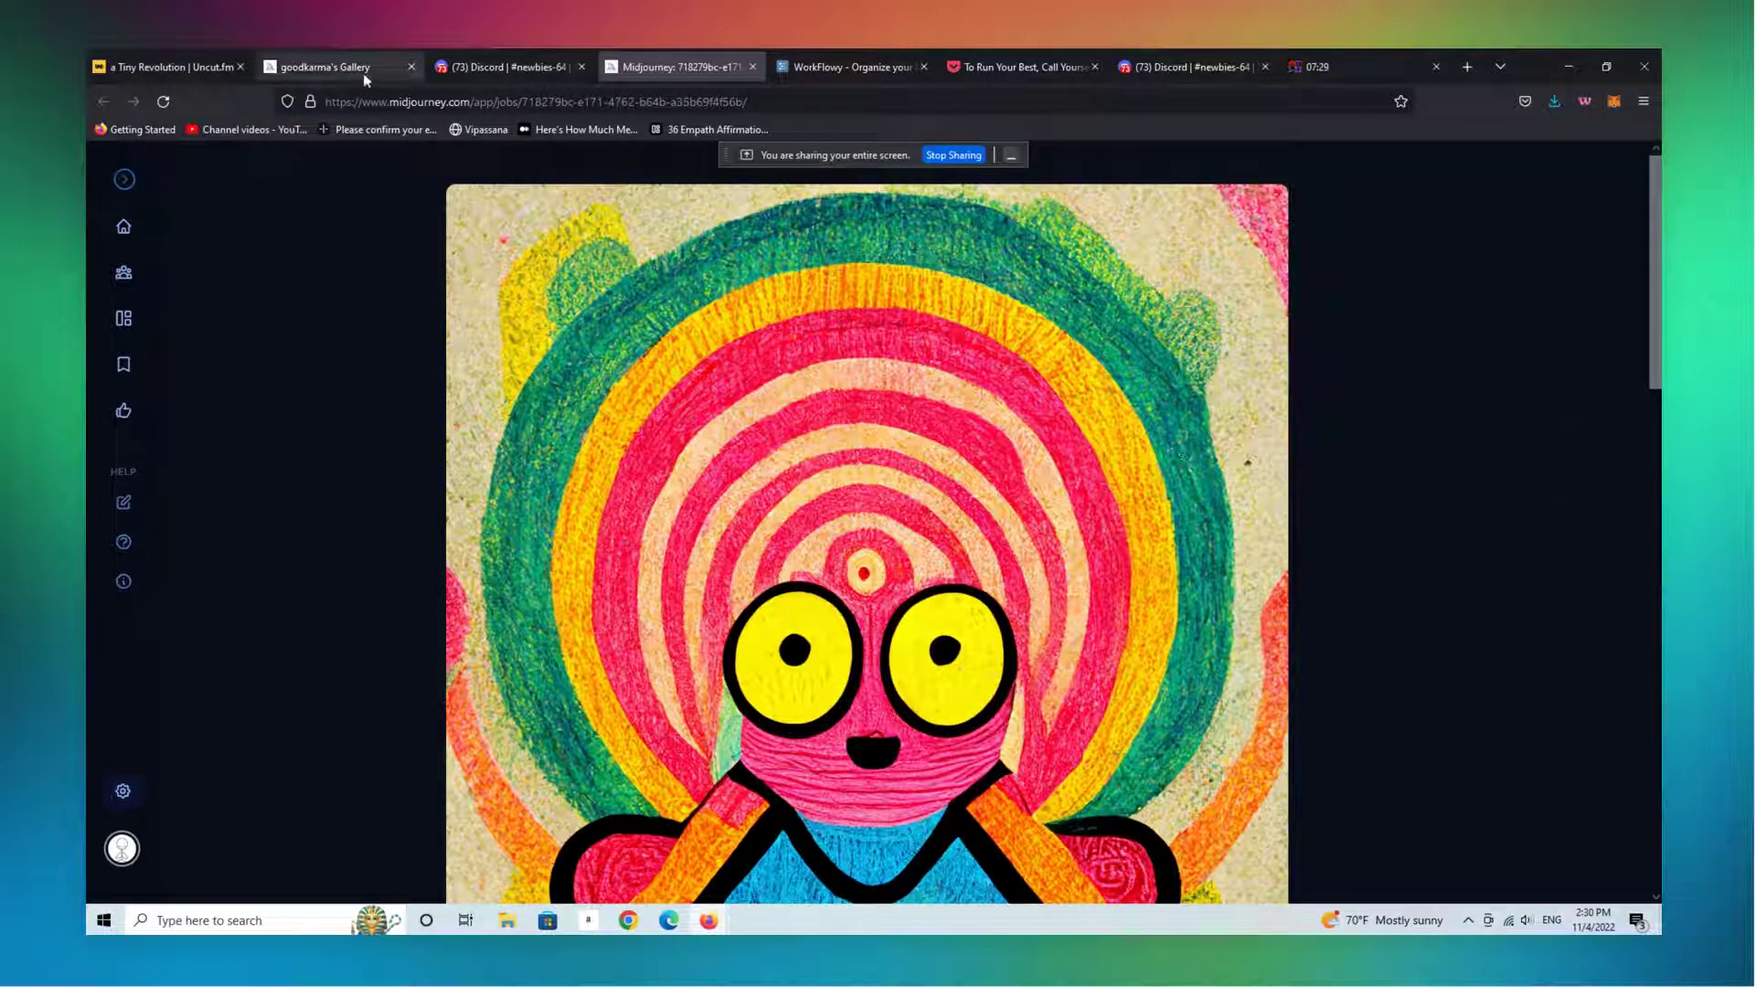
Back in Discord, view another doodle at full size and close the second job page
left_click(523, 75)
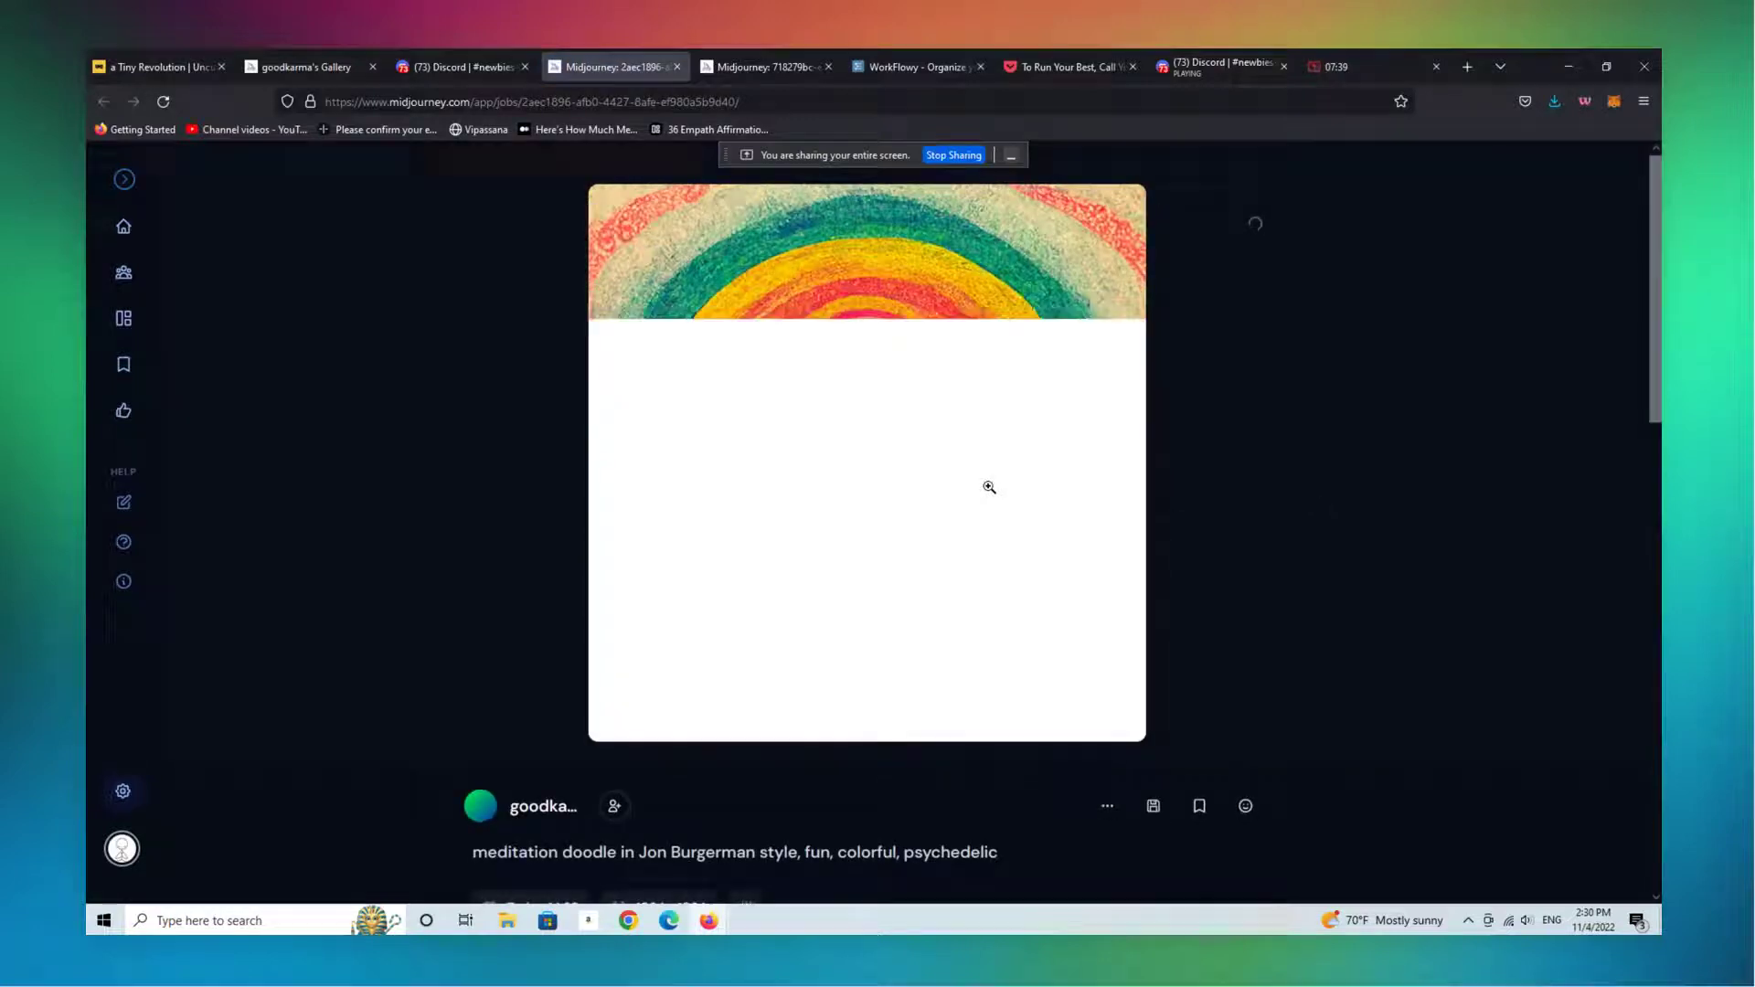
left_click(989, 486)
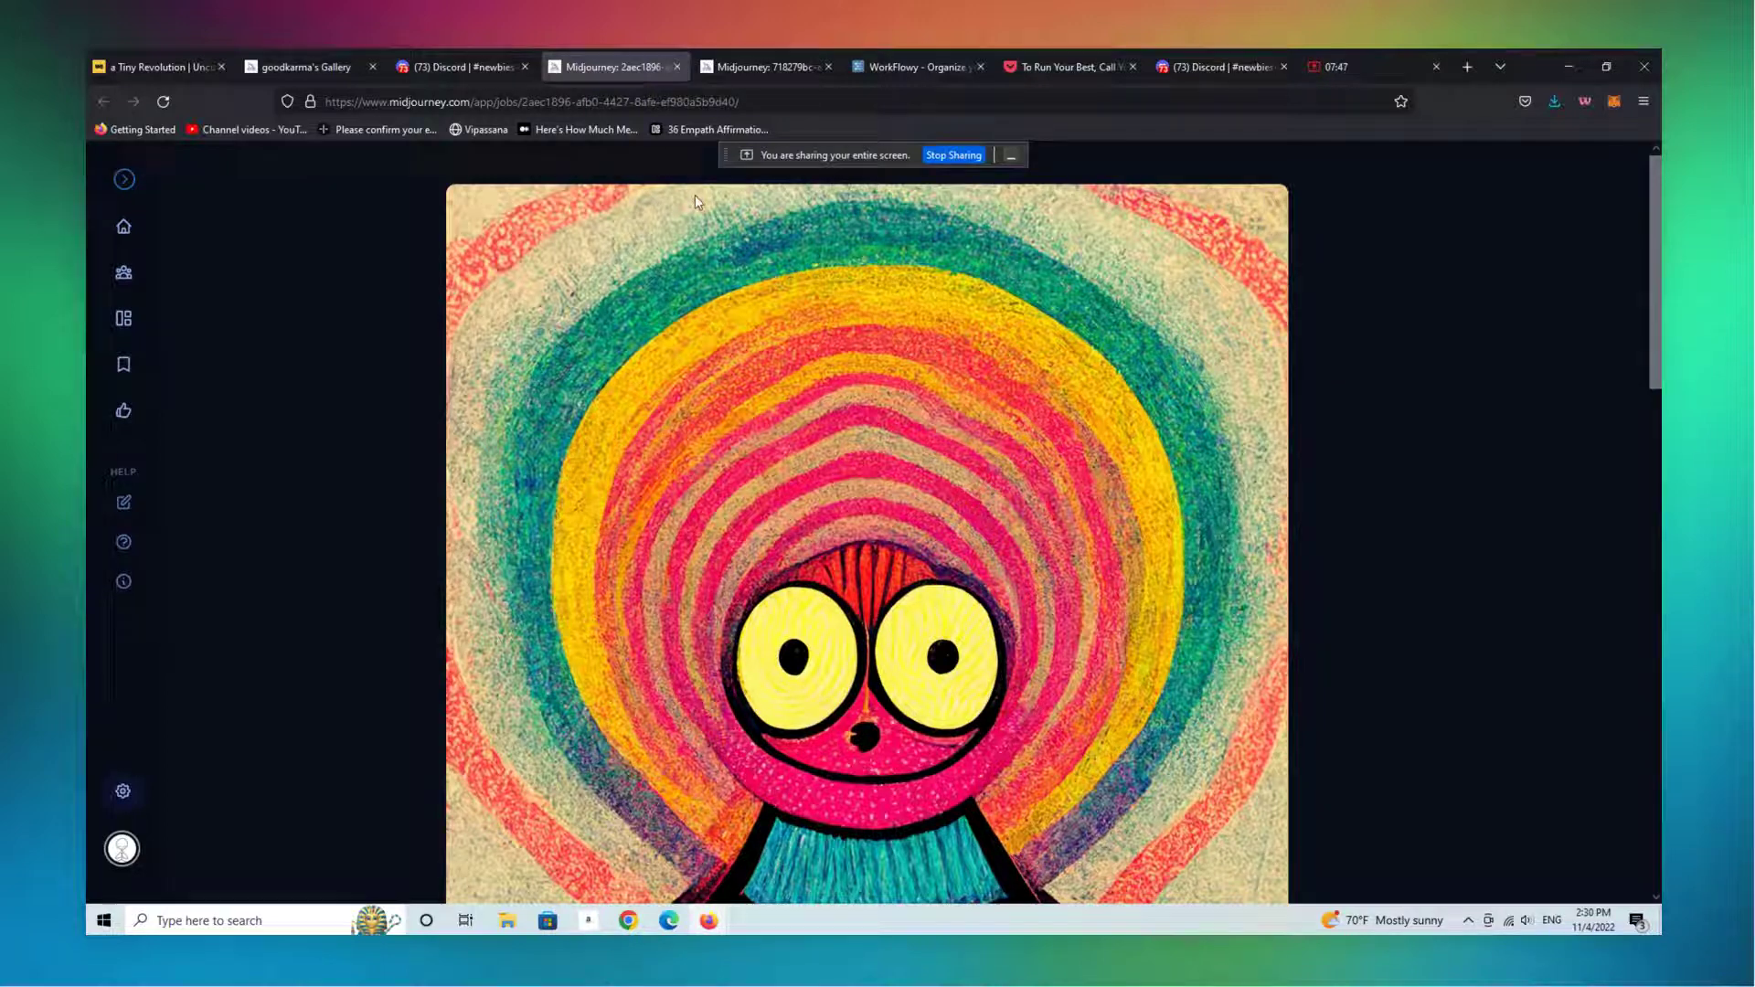
left_click(678, 66)
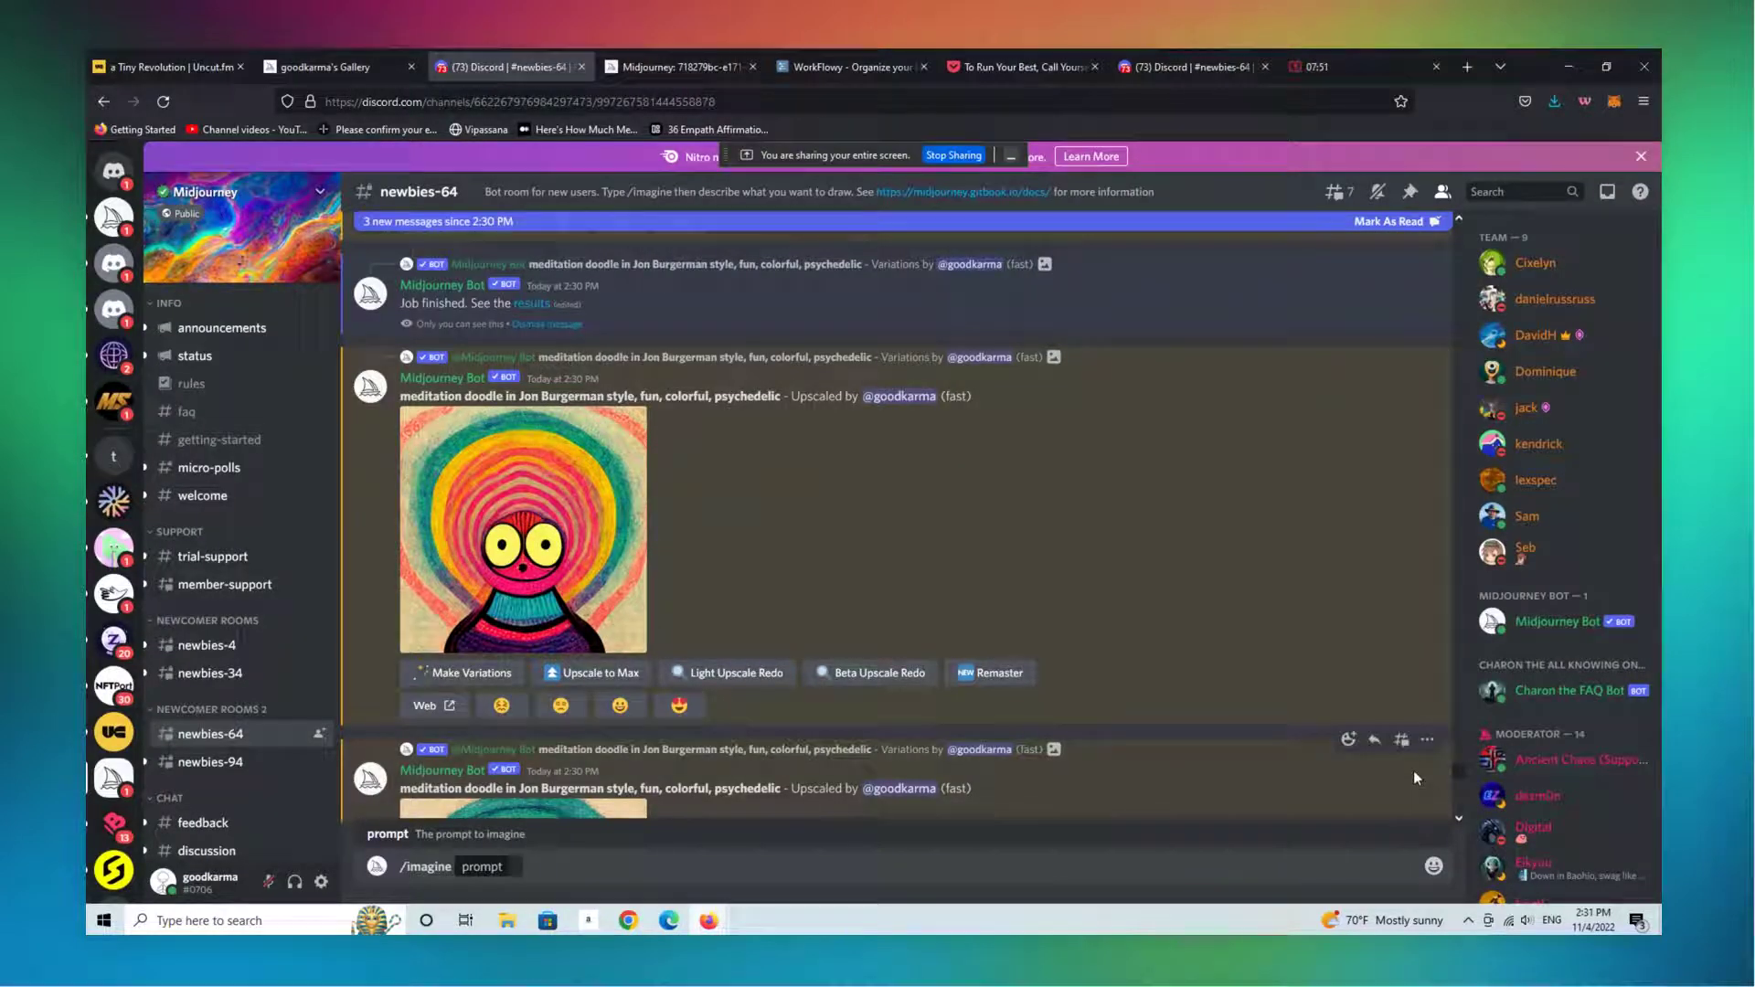
Open the next upscaled doodle's 1024 × 1024 midjourney.com job page and view it full size
mouse_move(1457, 768)
left_mouse_down()
mouse_move(1456, 794)
mouse_move(1452, 779)
left_mouse_up()
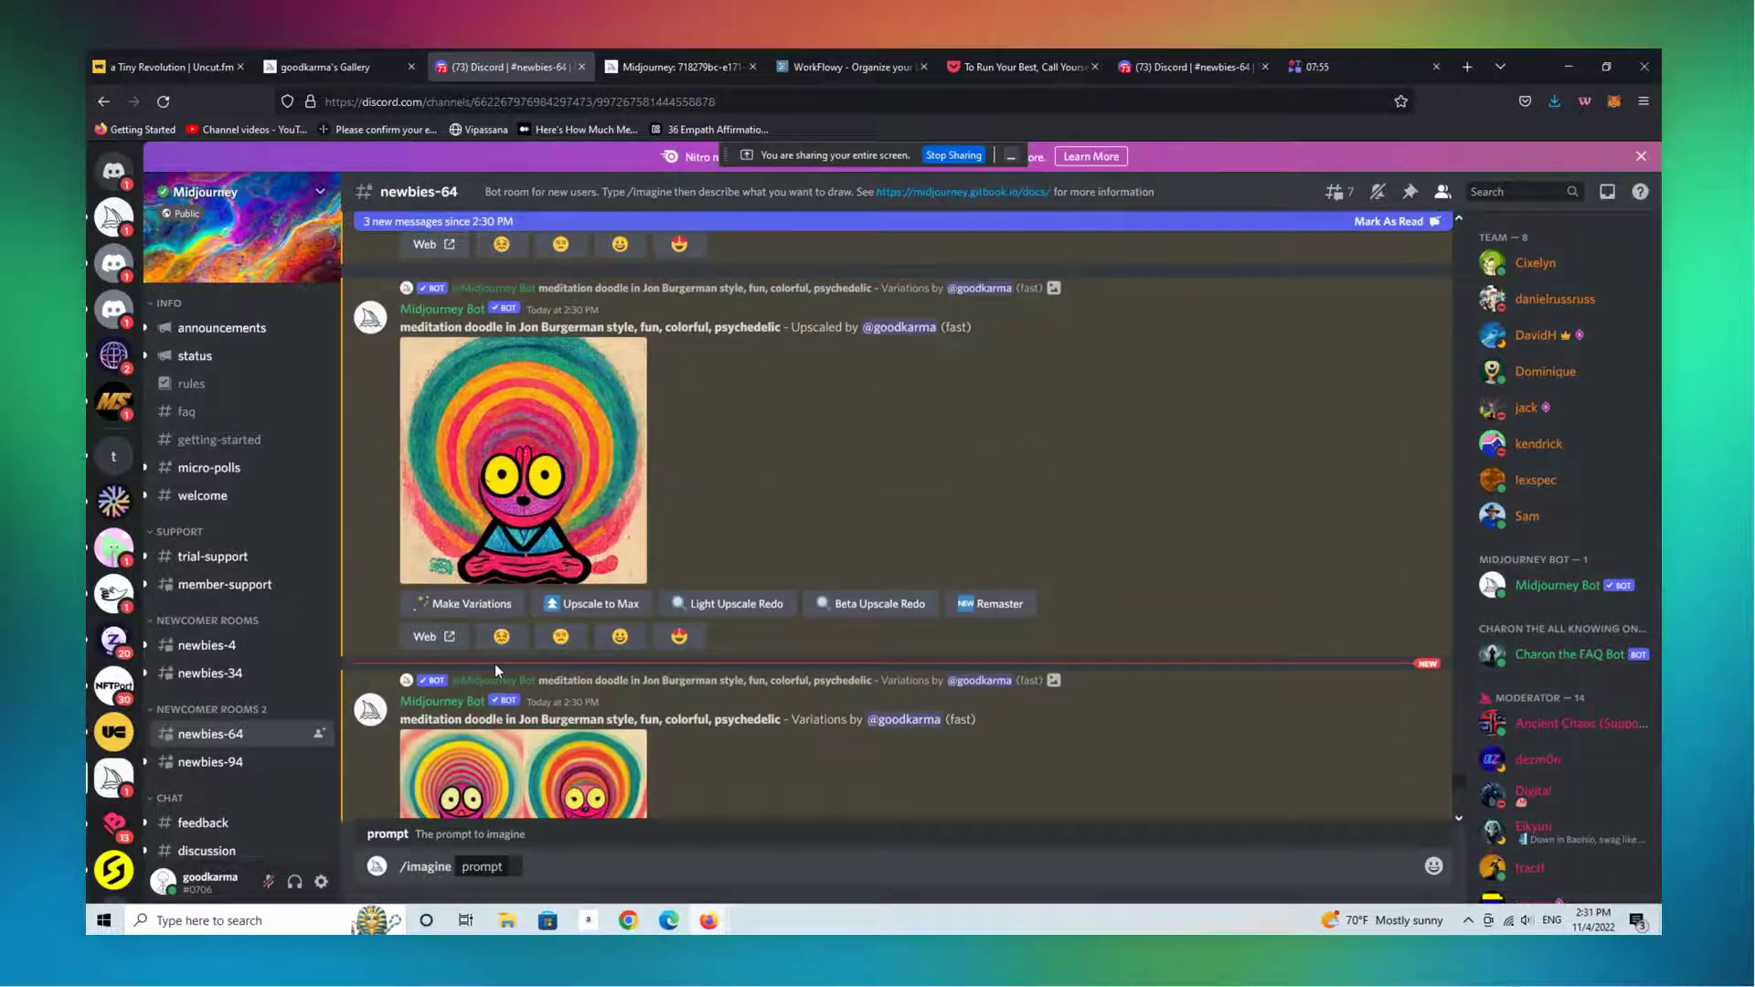
left_click(425, 636)
left_click(919, 586)
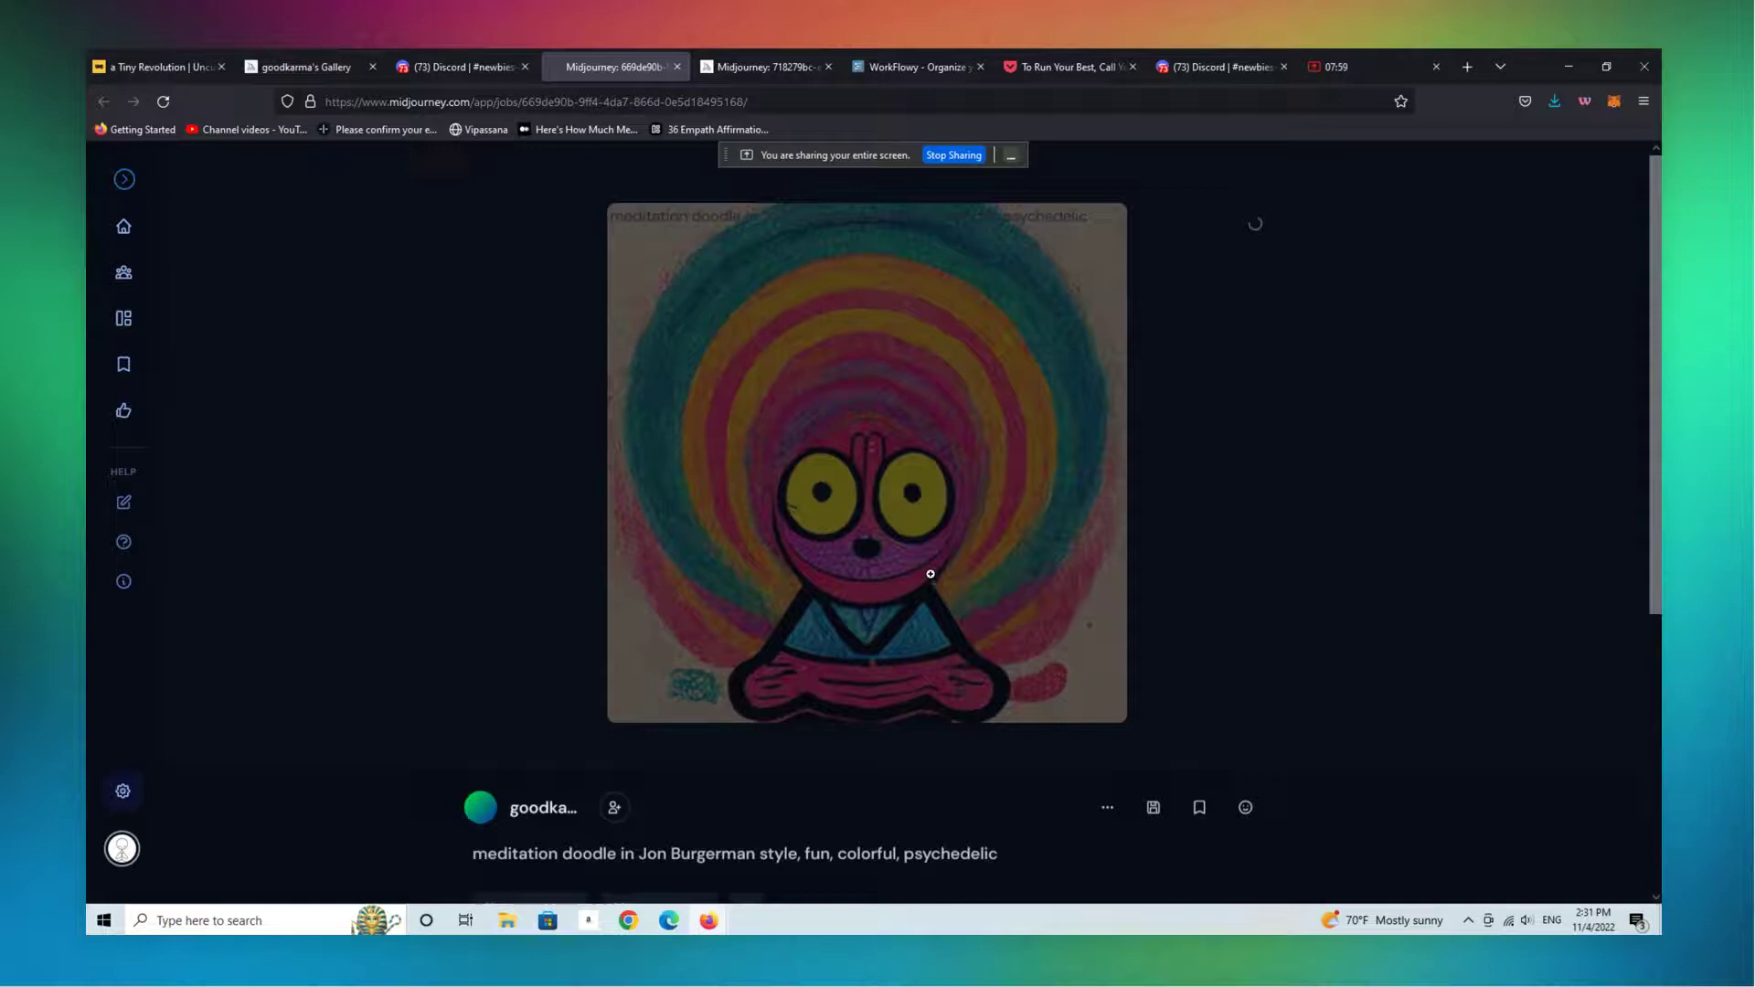
left_click(929, 601)
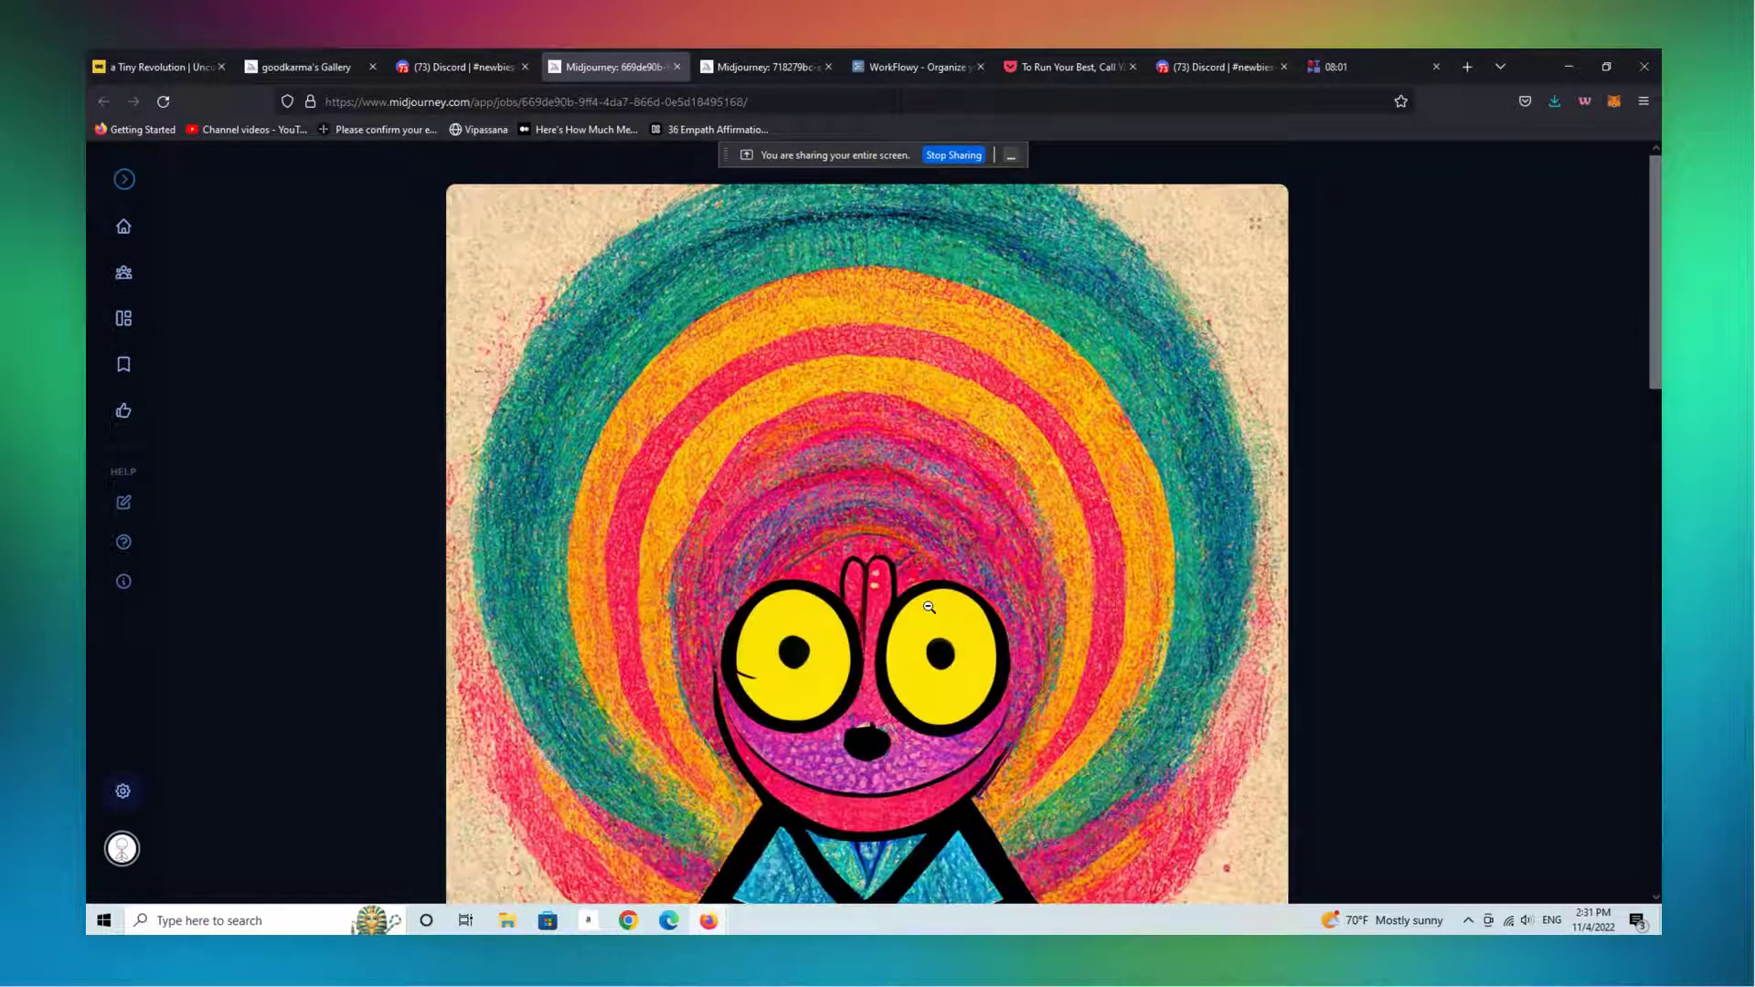
left_click(929, 607)
scroll(928, 606, "down", 2)
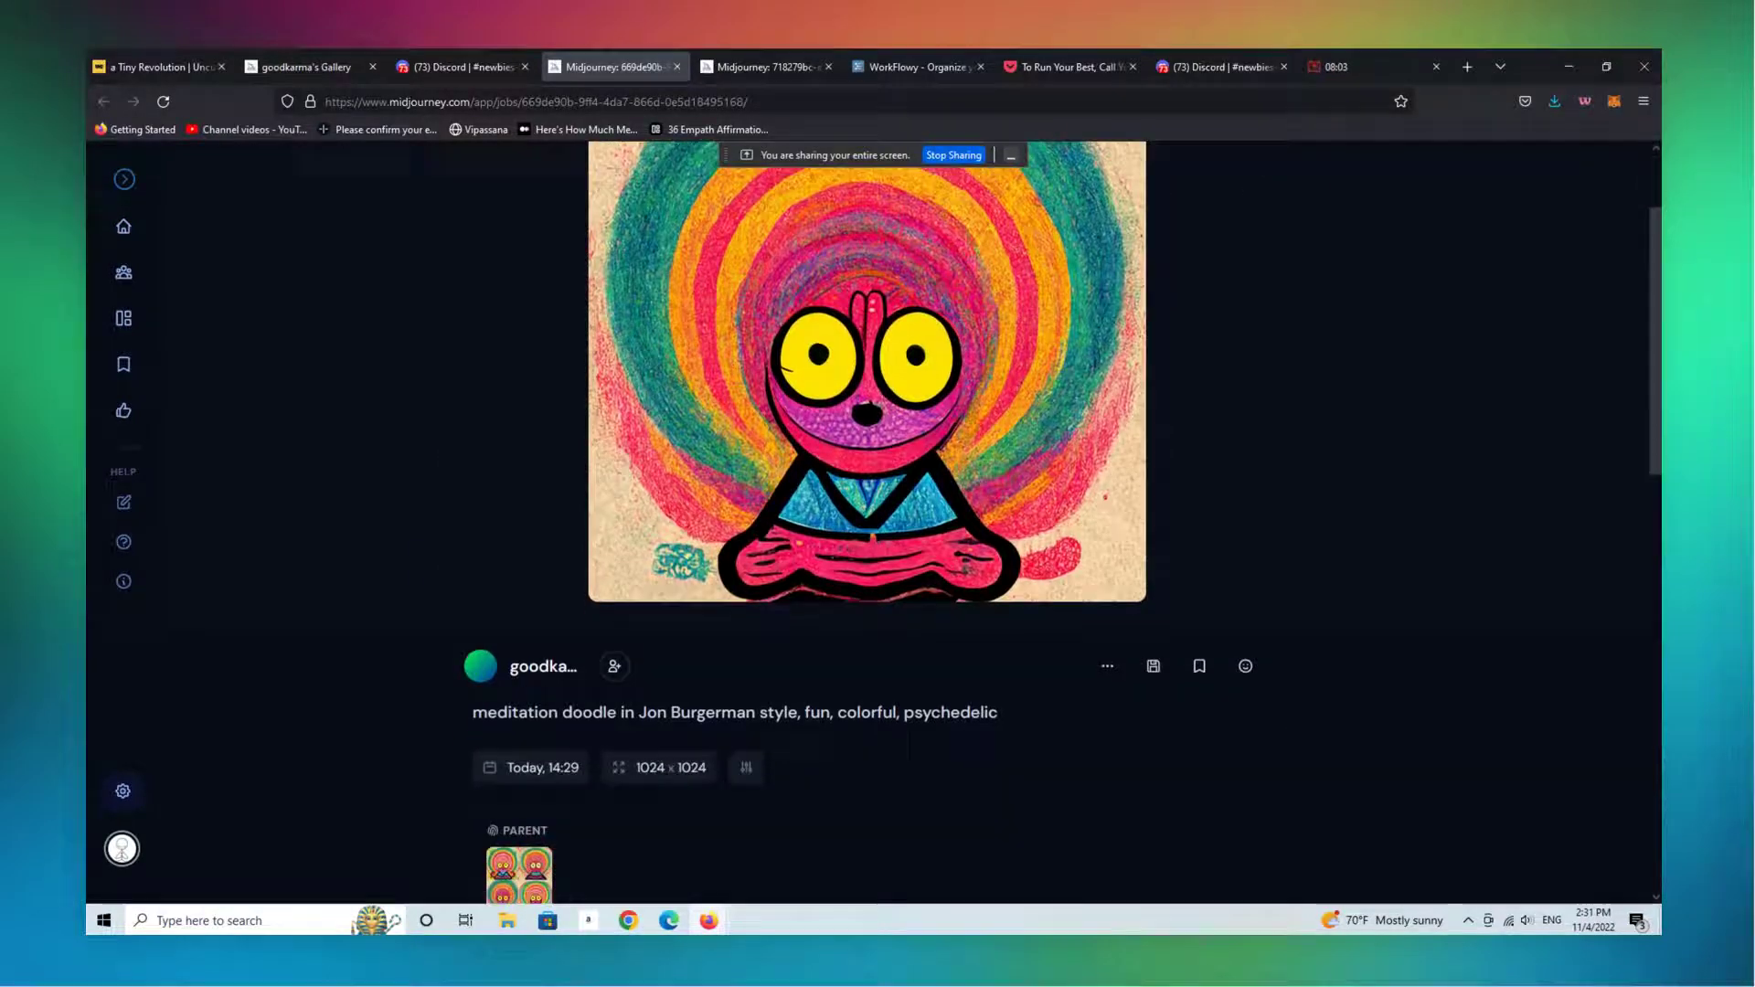
scroll(1644, 571, "down", 8)
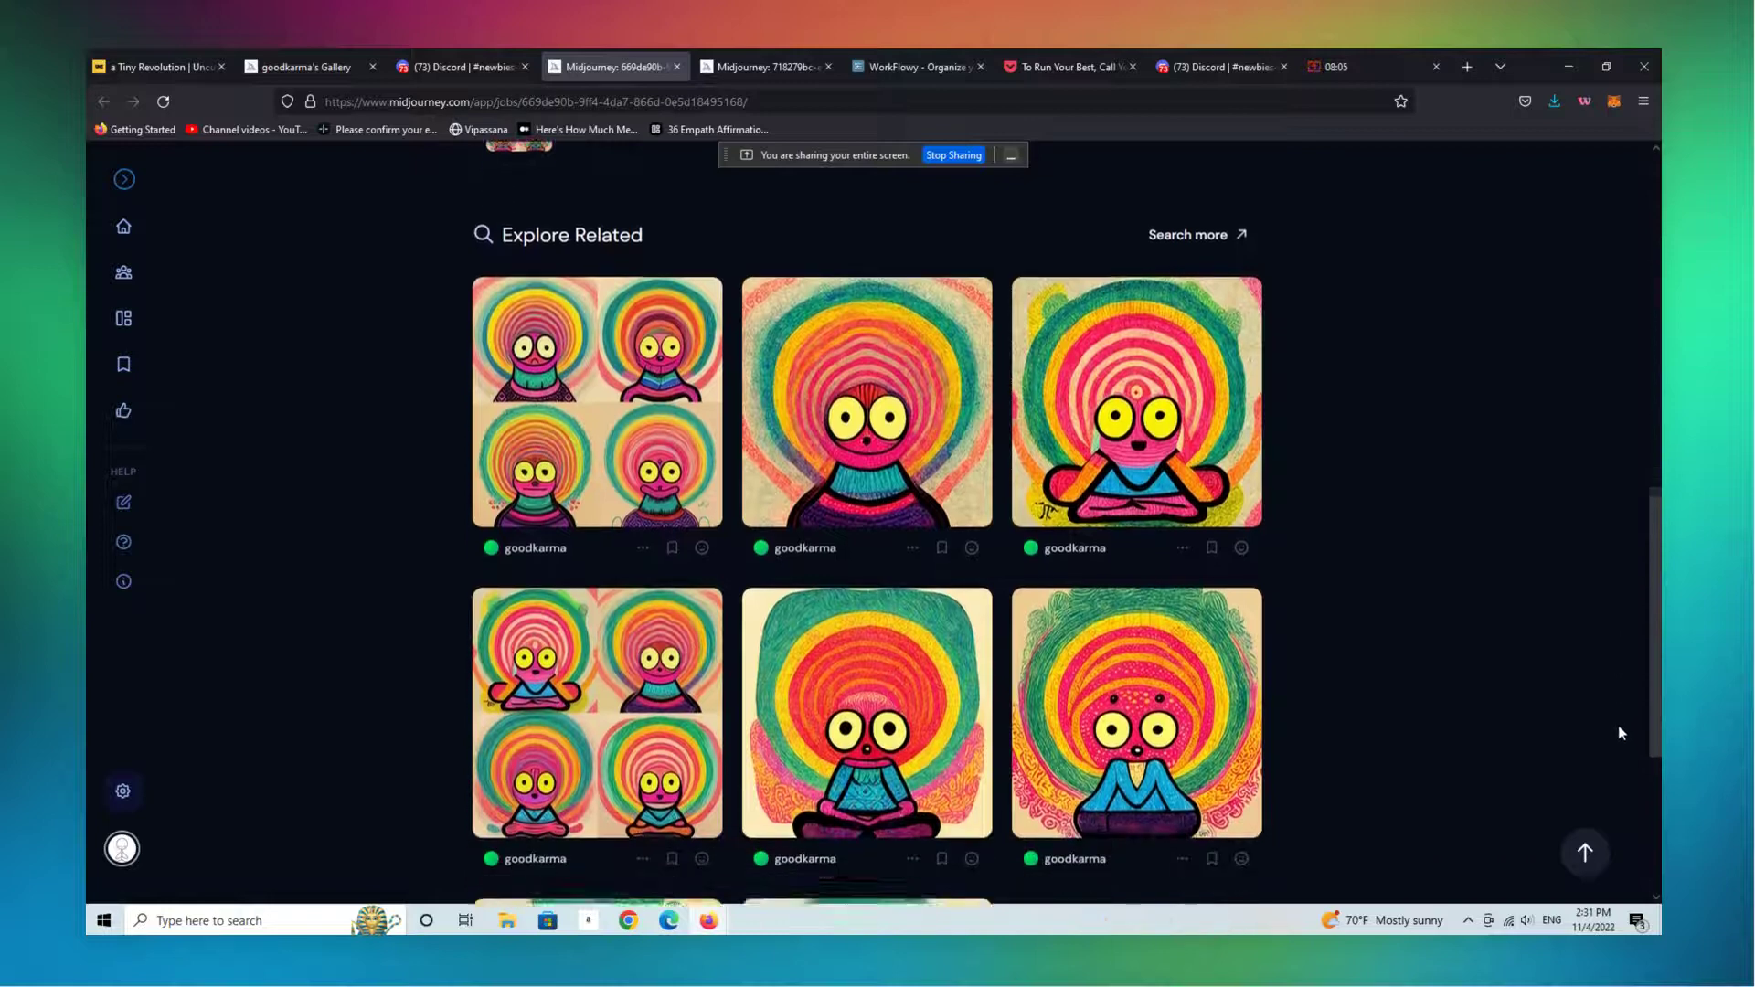
scroll(1618, 725, "up", 10)
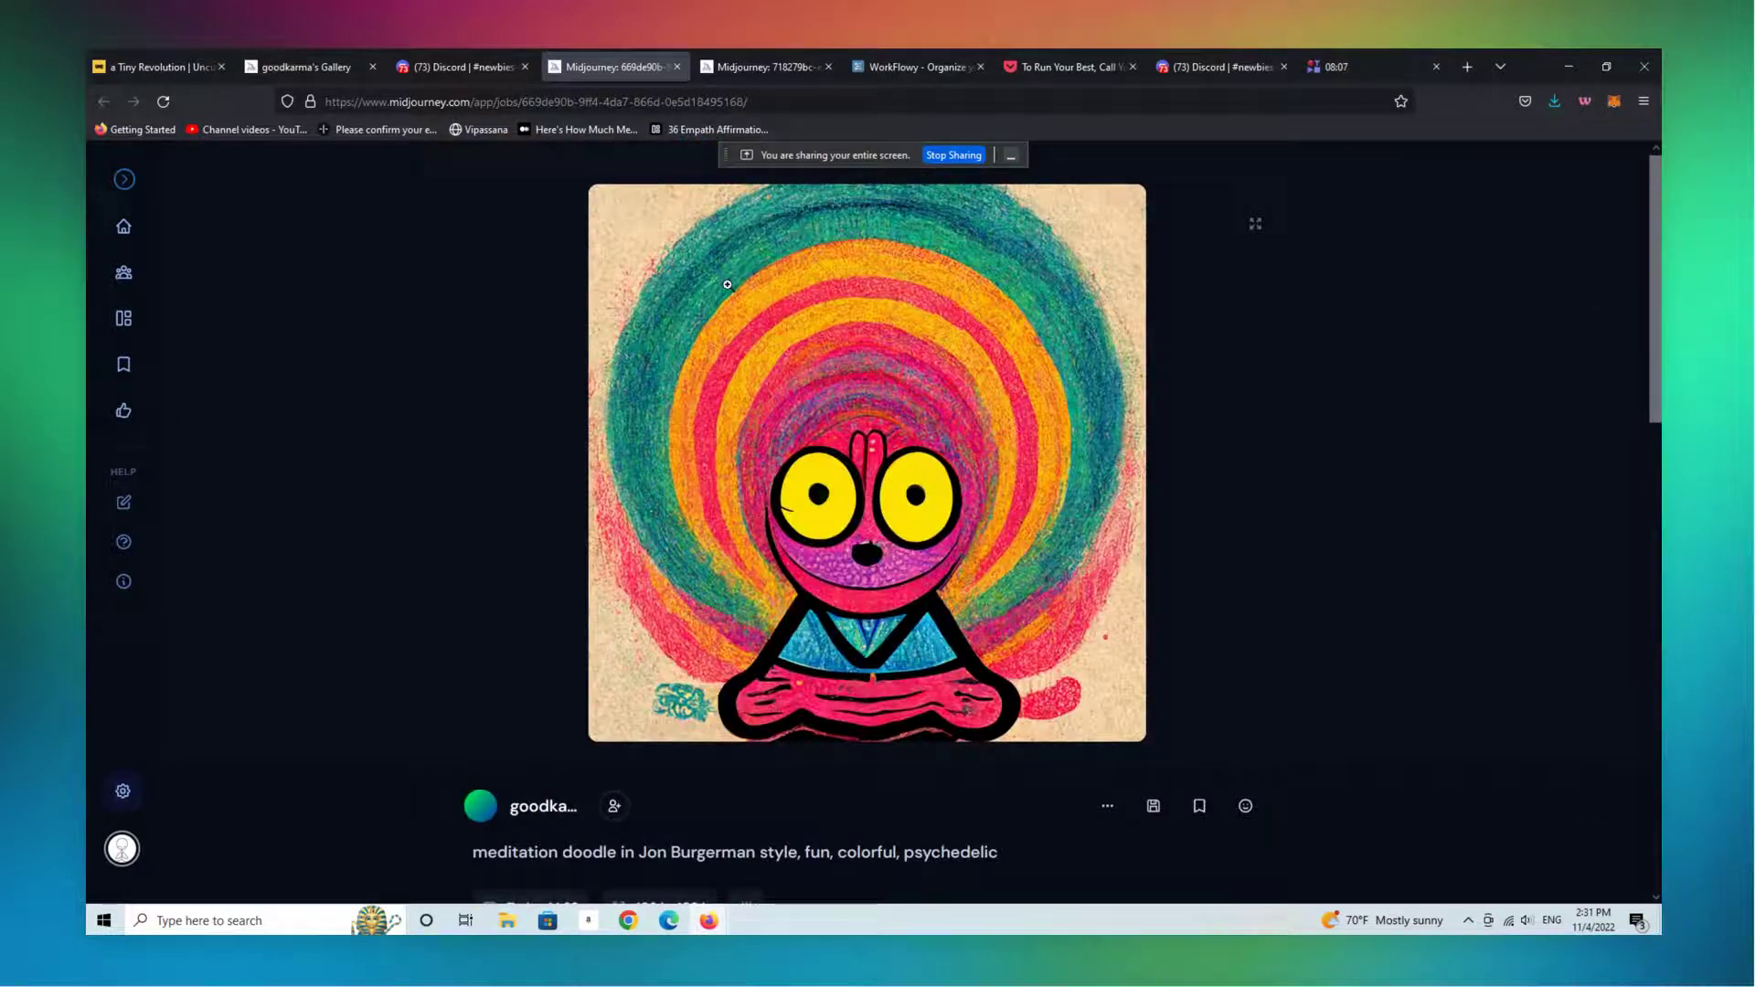
left_click(481, 67)
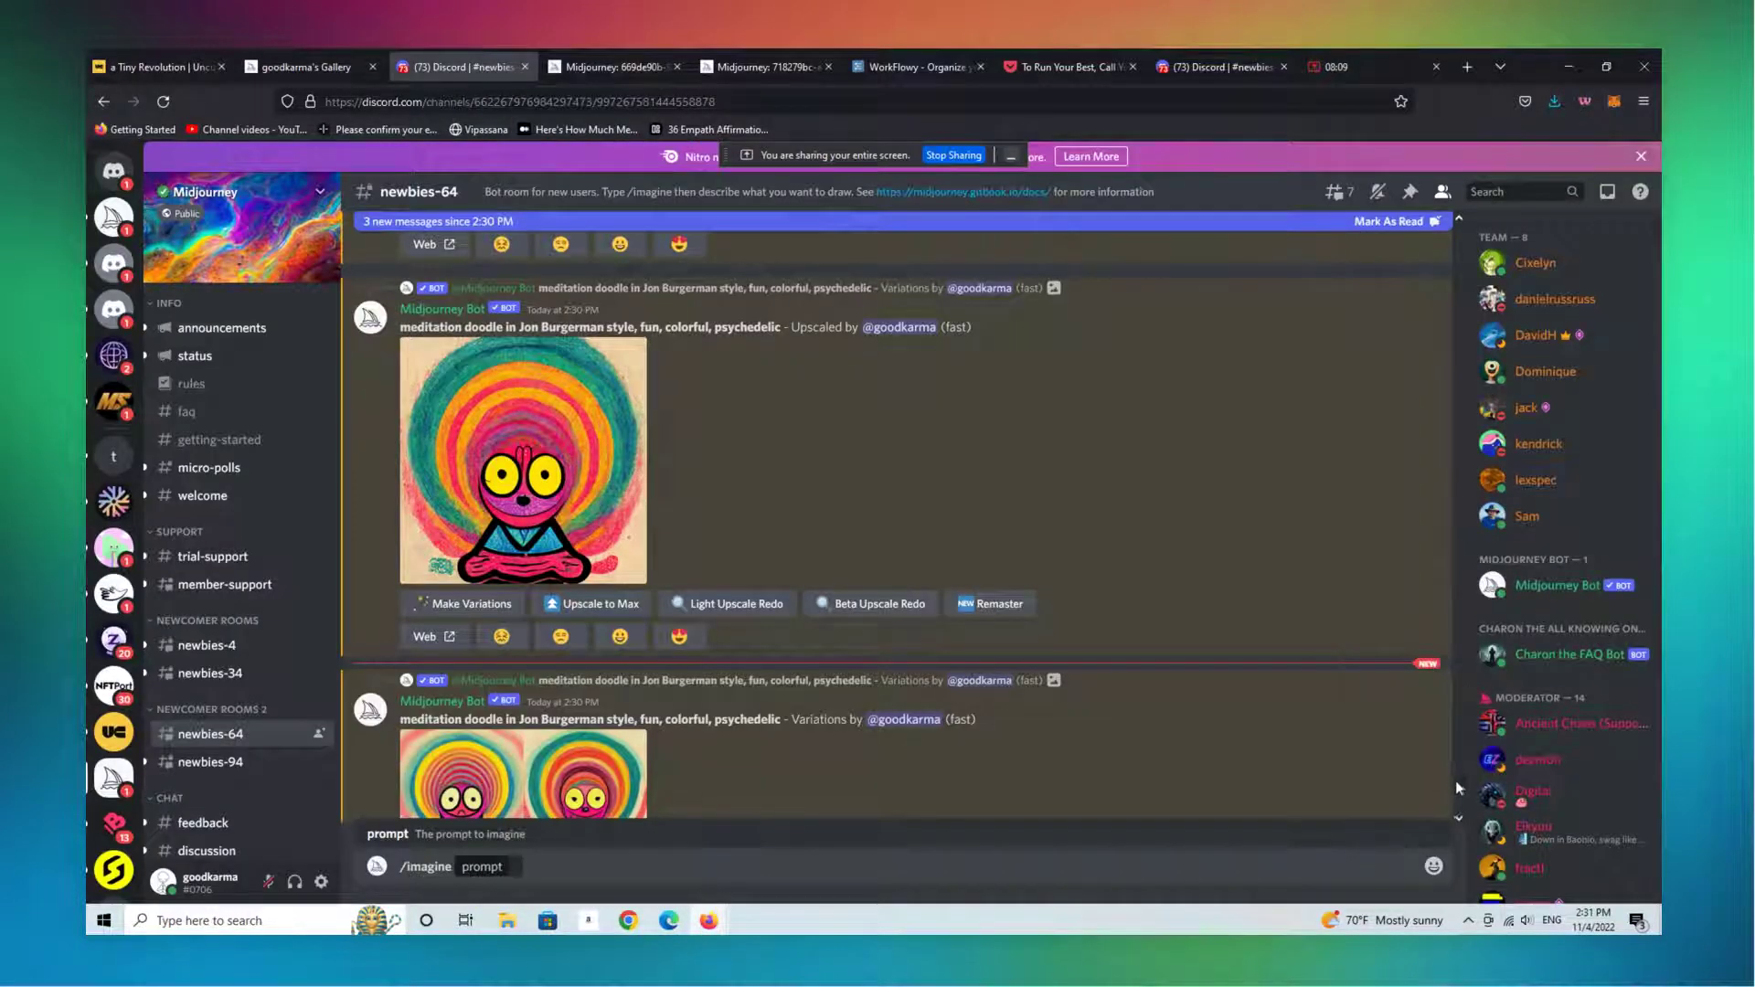
View the meditation doodle variations grid at full size, then close it
scroll(1455, 781, "down", 4)
left_click(549, 474)
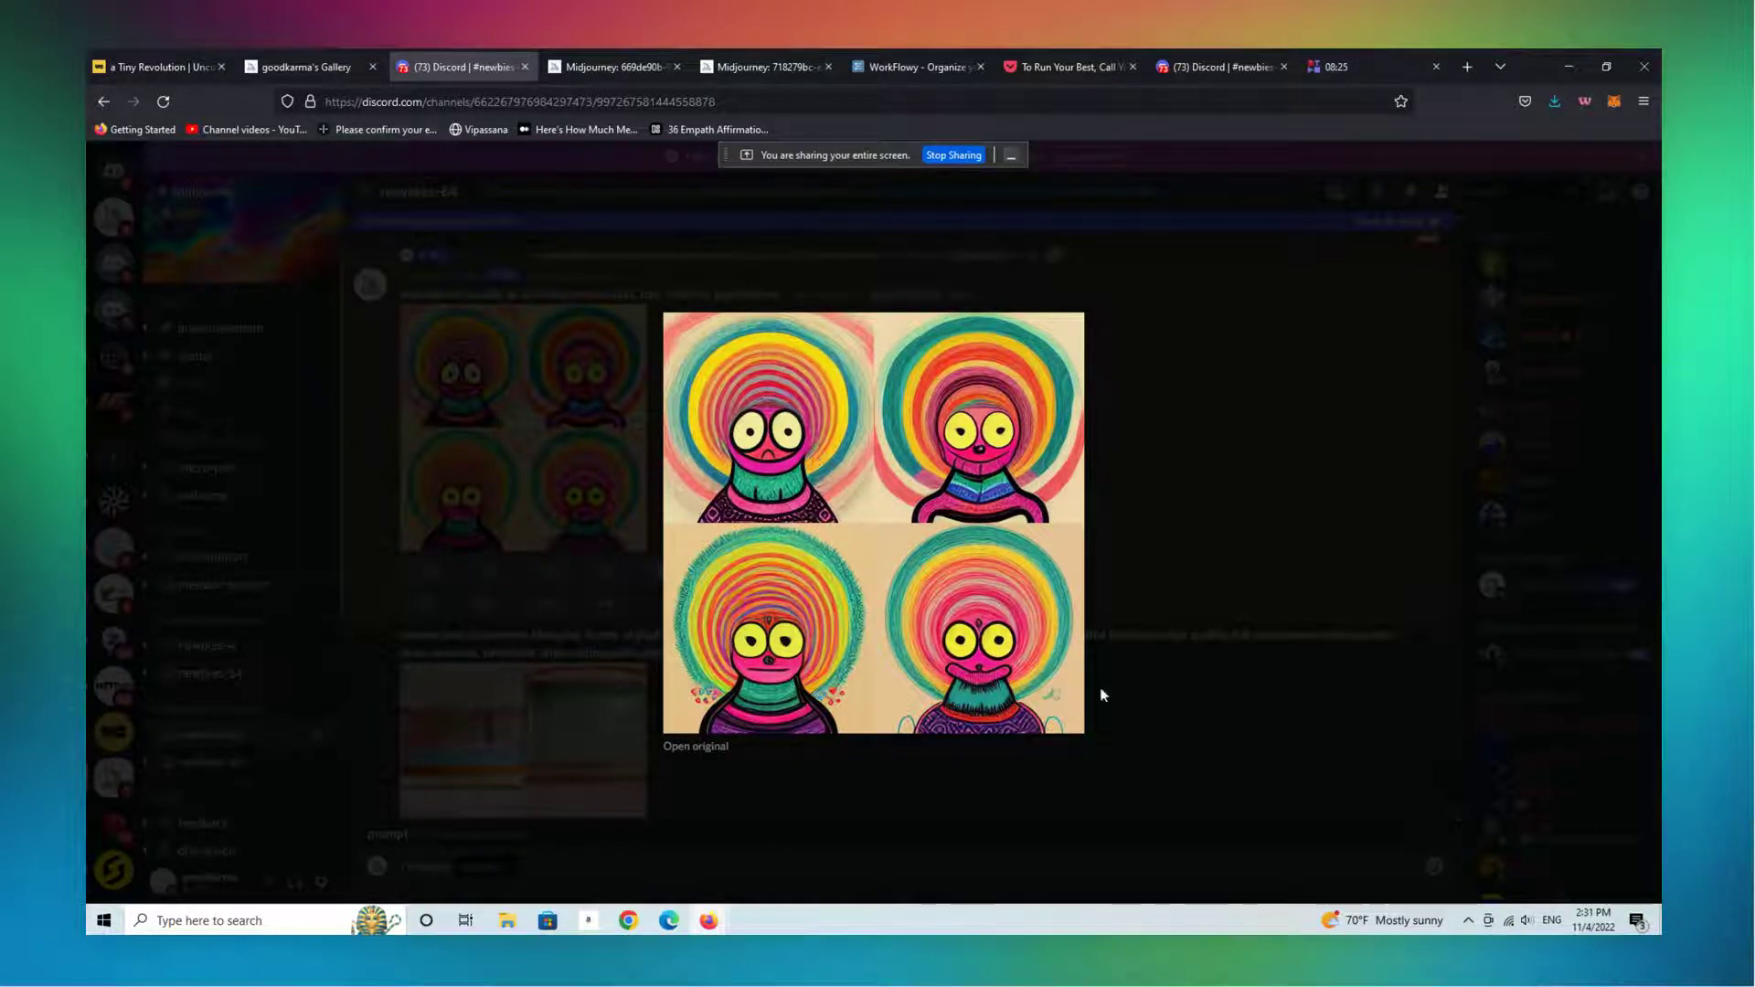
left_click(1183, 752)
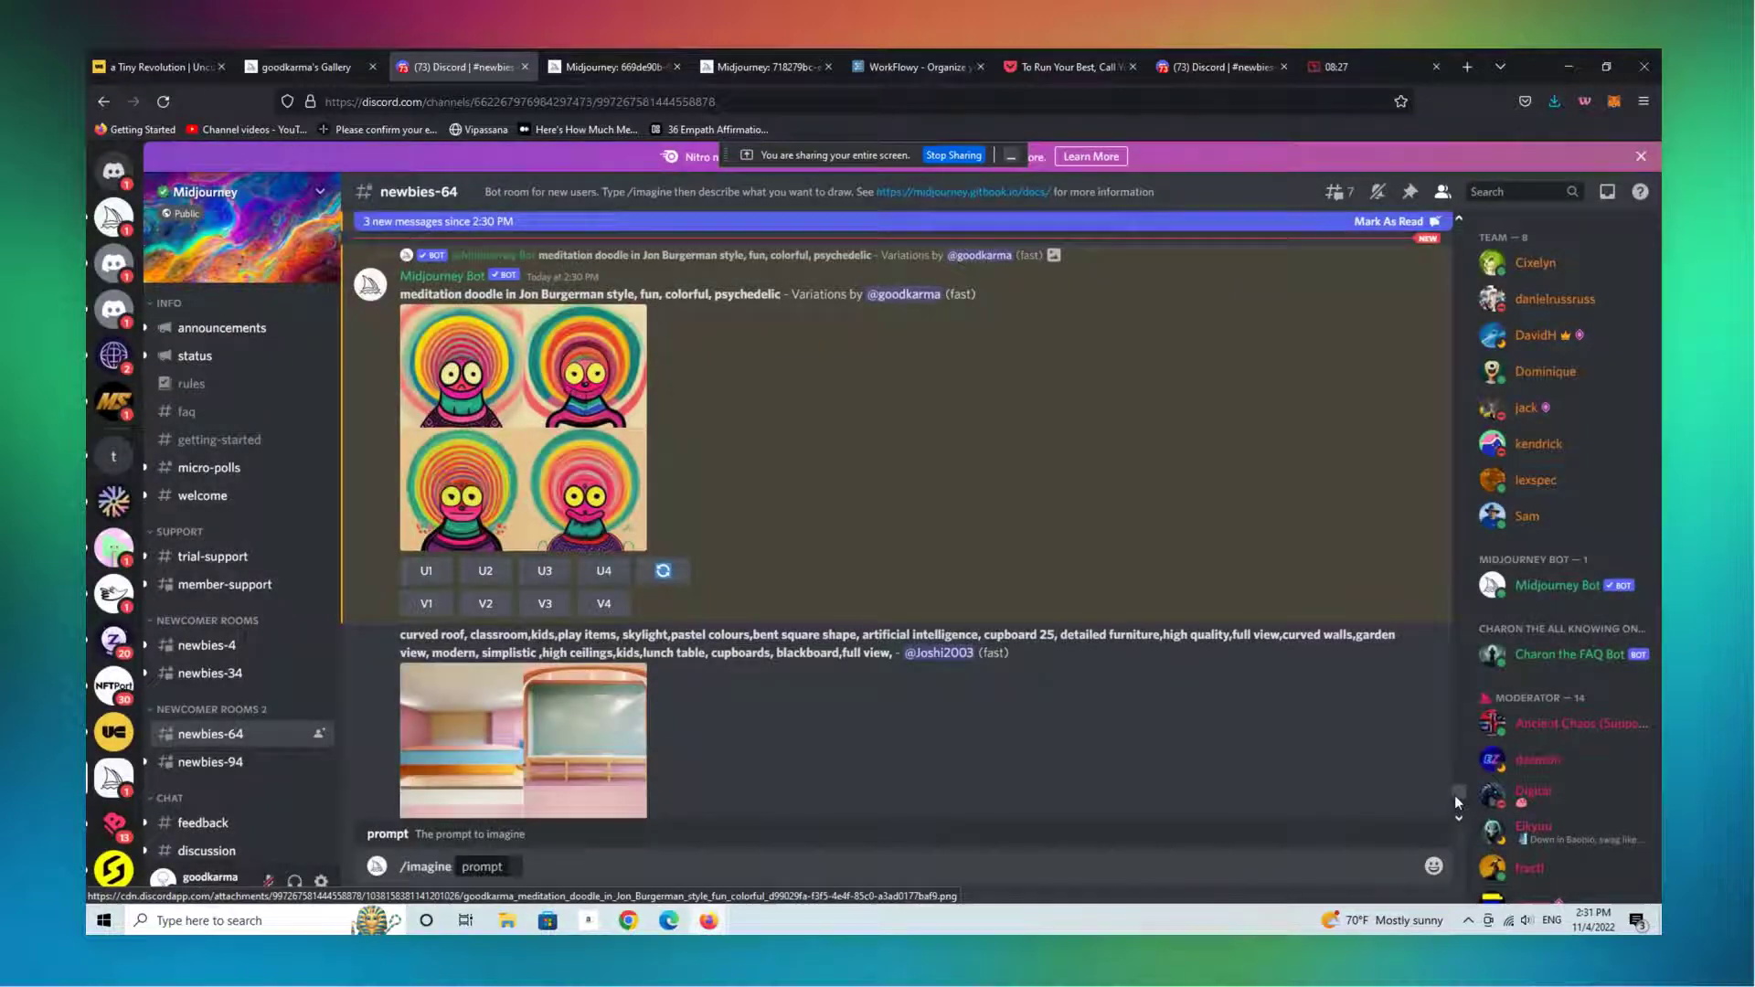
Request variations of the upscaled meditation doodle and open its Midjourney web job page
left_click_drag(1456, 795, 1450, 780)
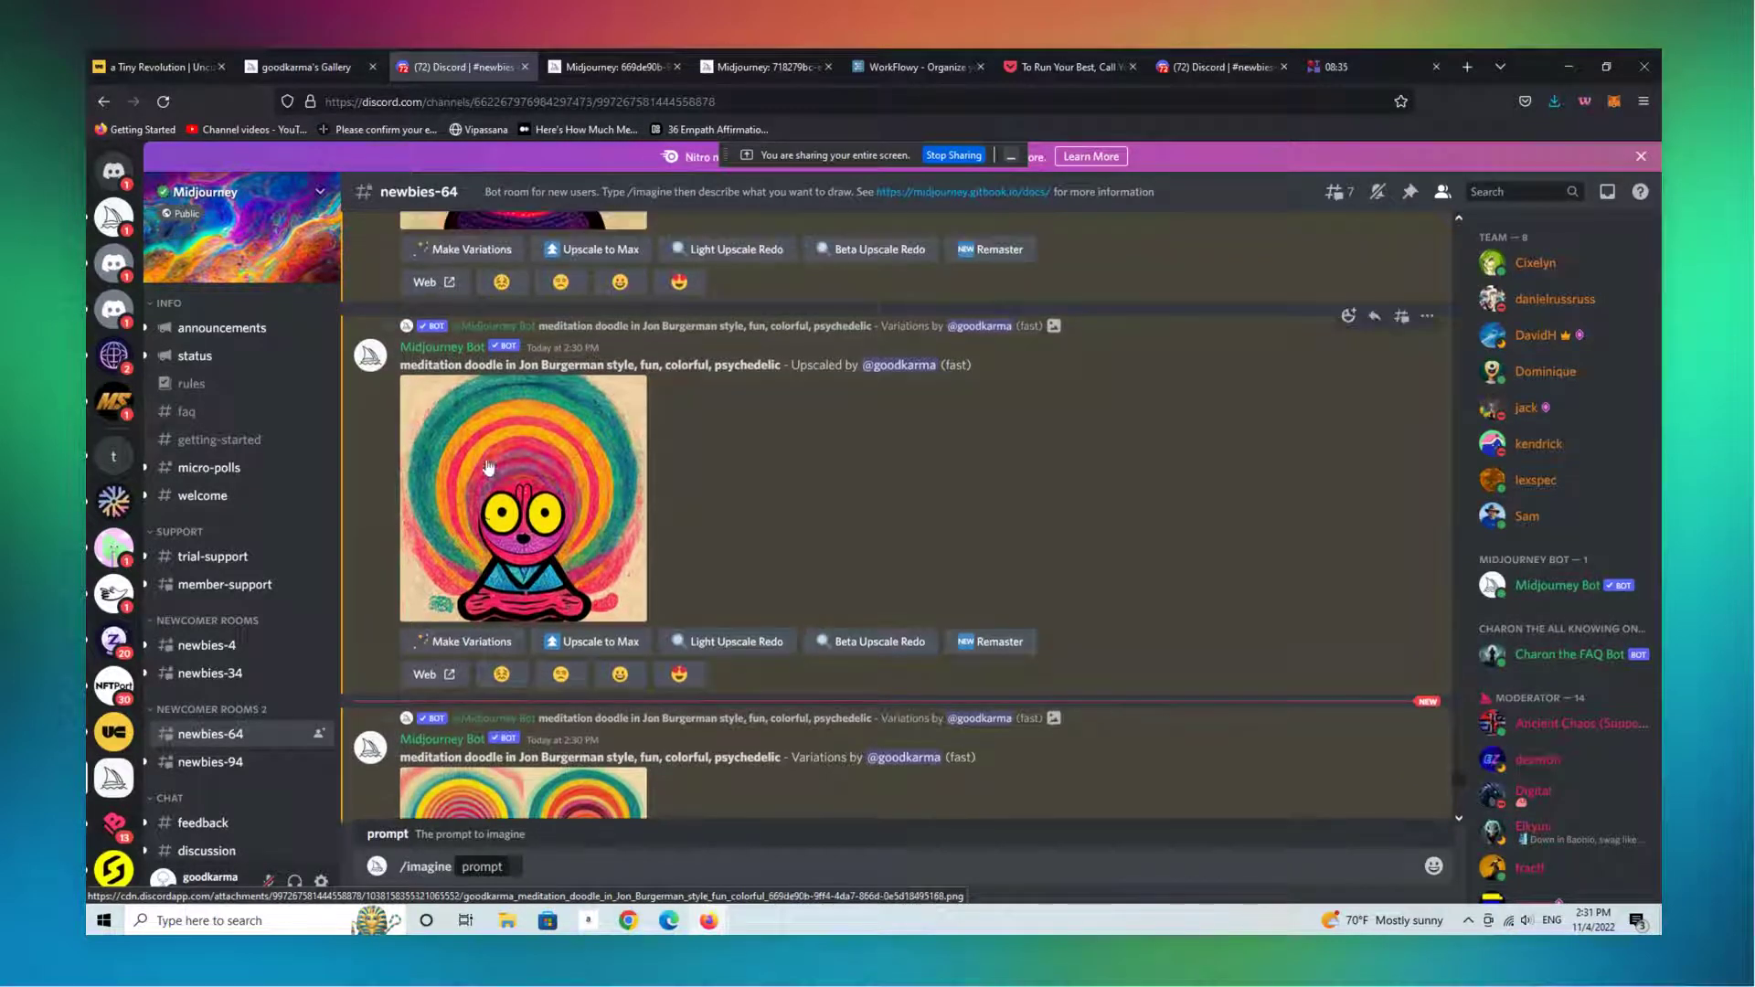
left_click(489, 642)
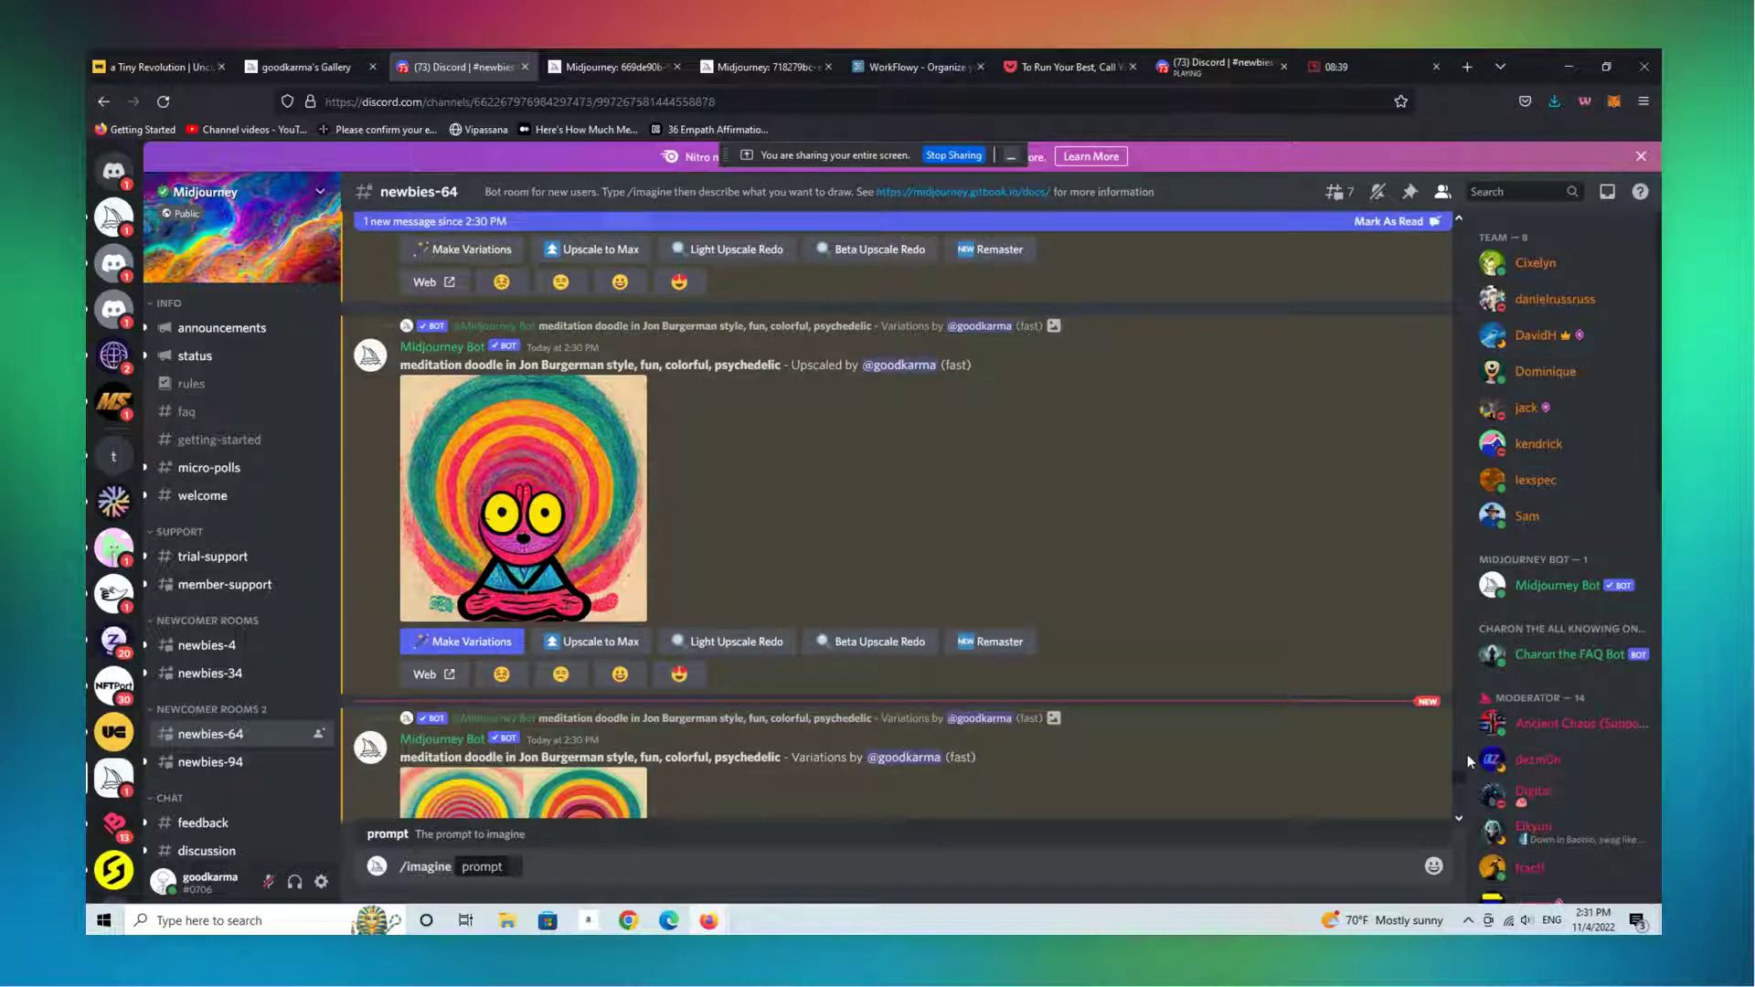
left_click_drag(1459, 781, 1455, 772)
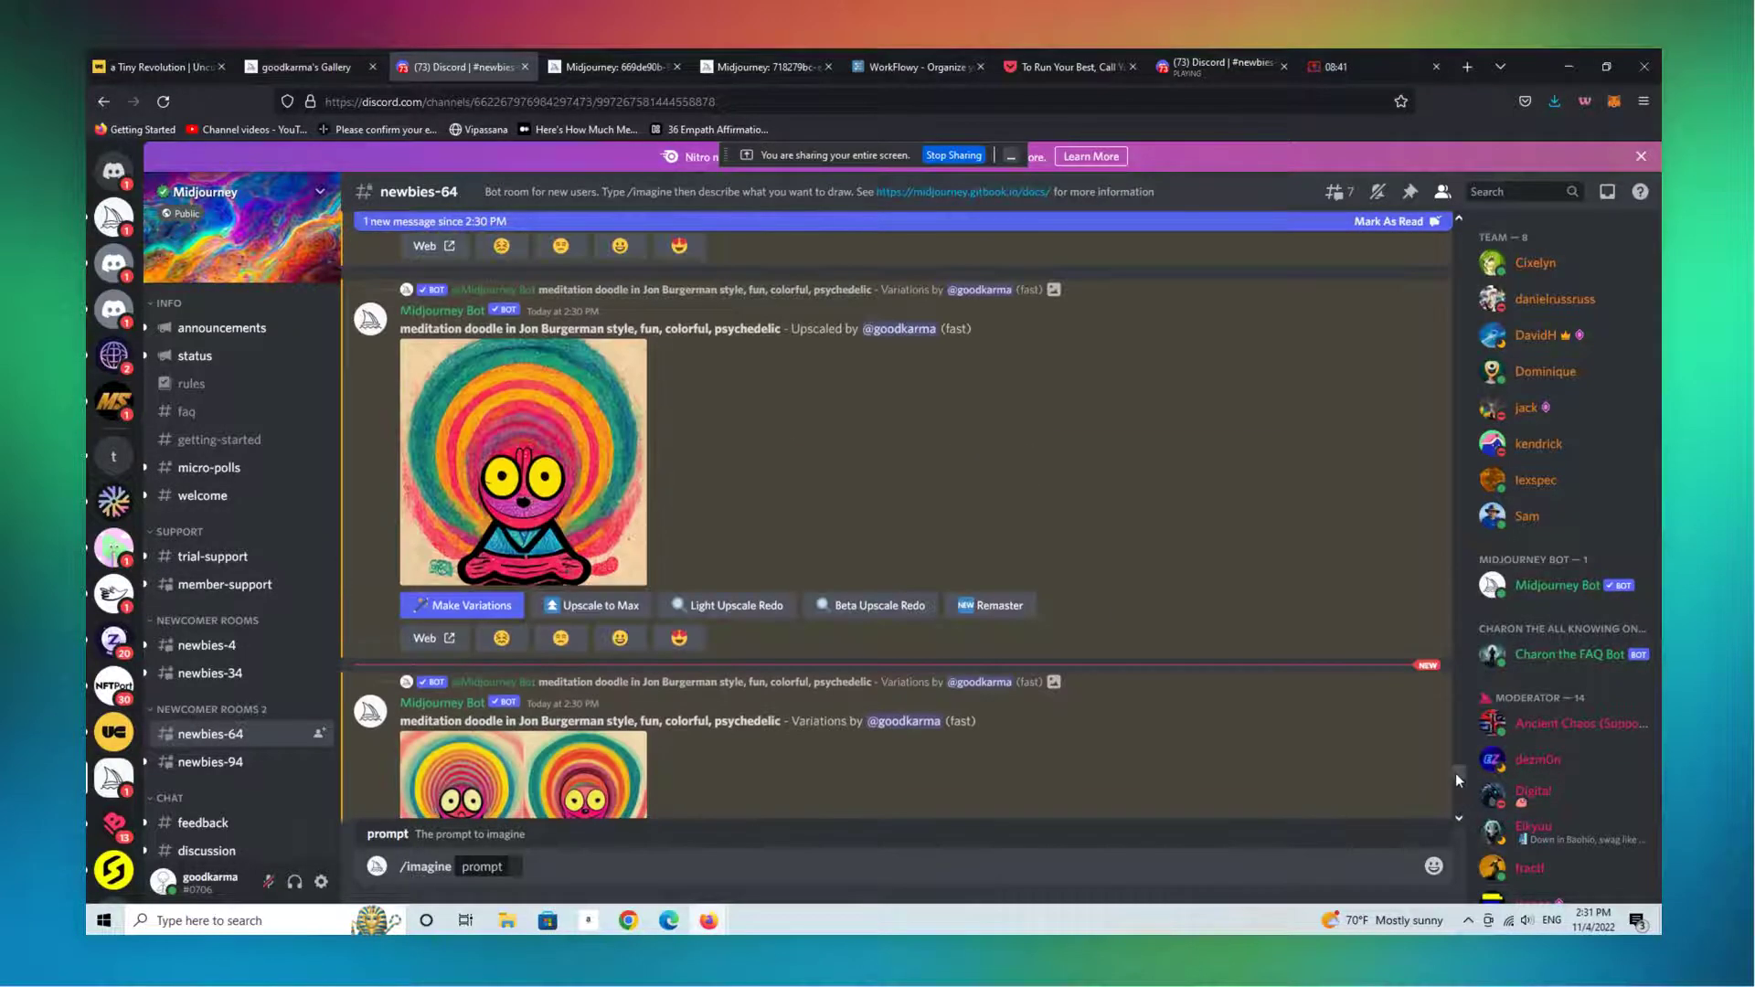
left_click(442, 710)
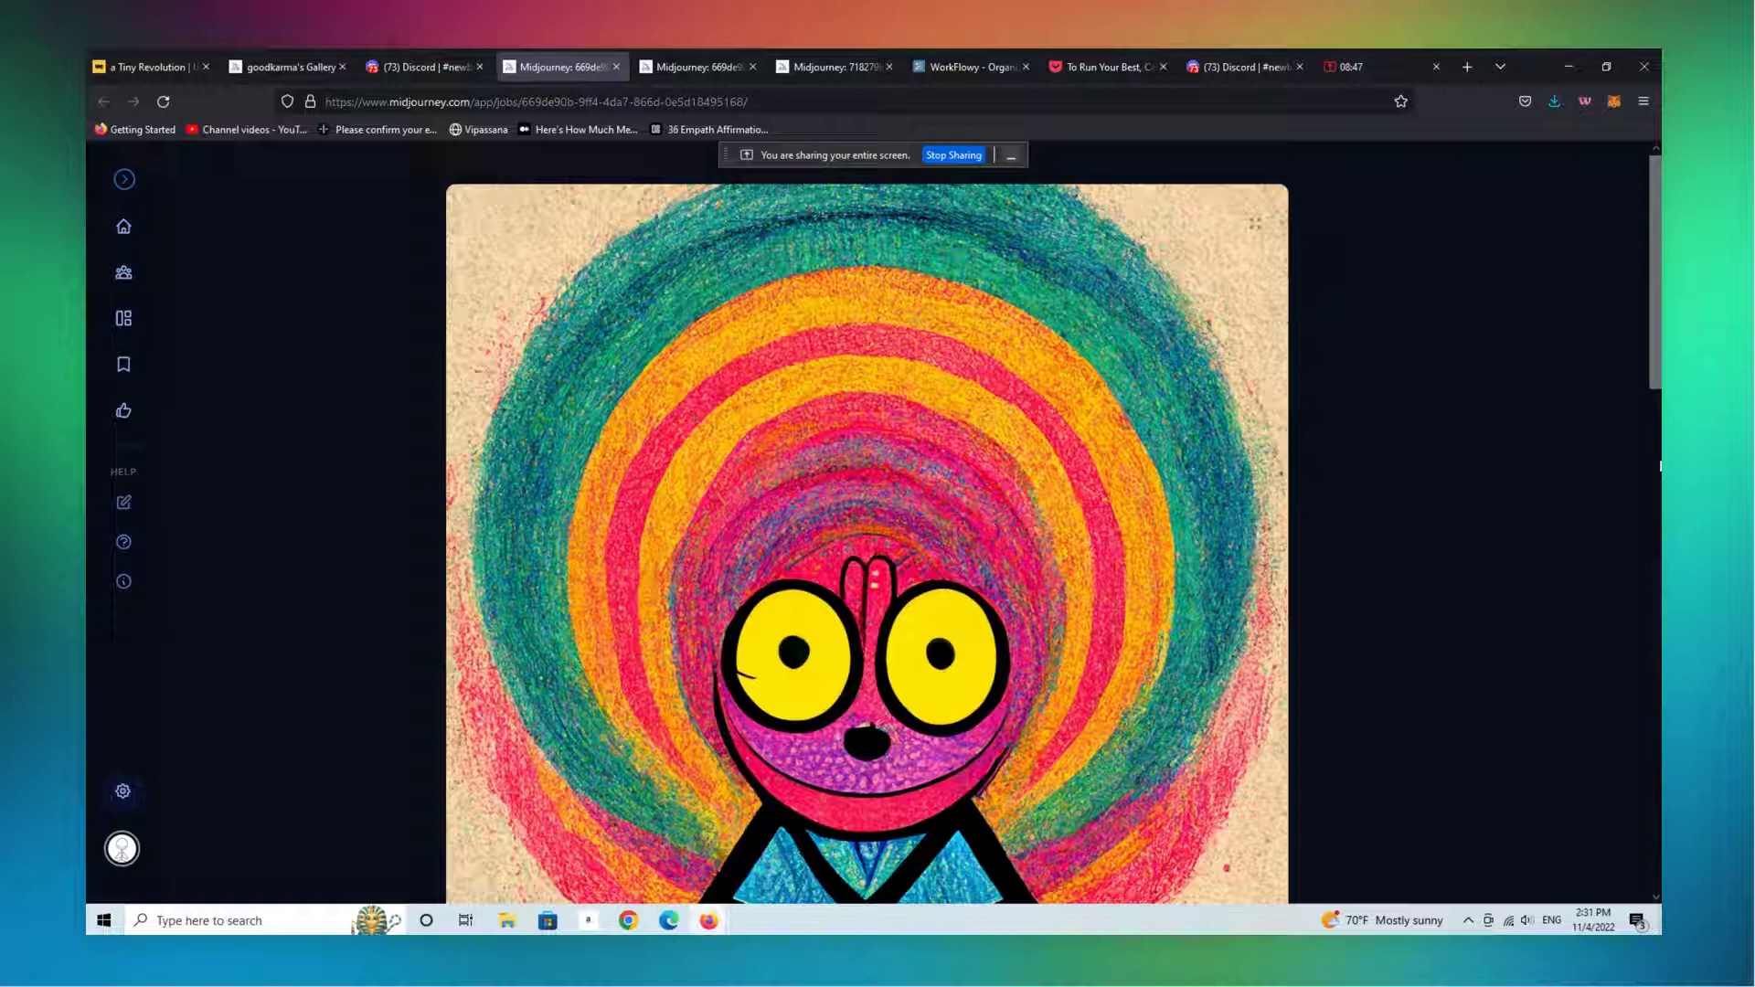
Browse your Midjourney profile gallery of meditation doodles, then return to the A Tiny Revolution page
left_click_drag(1652, 343, 1610, 310)
left_click(119, 232)
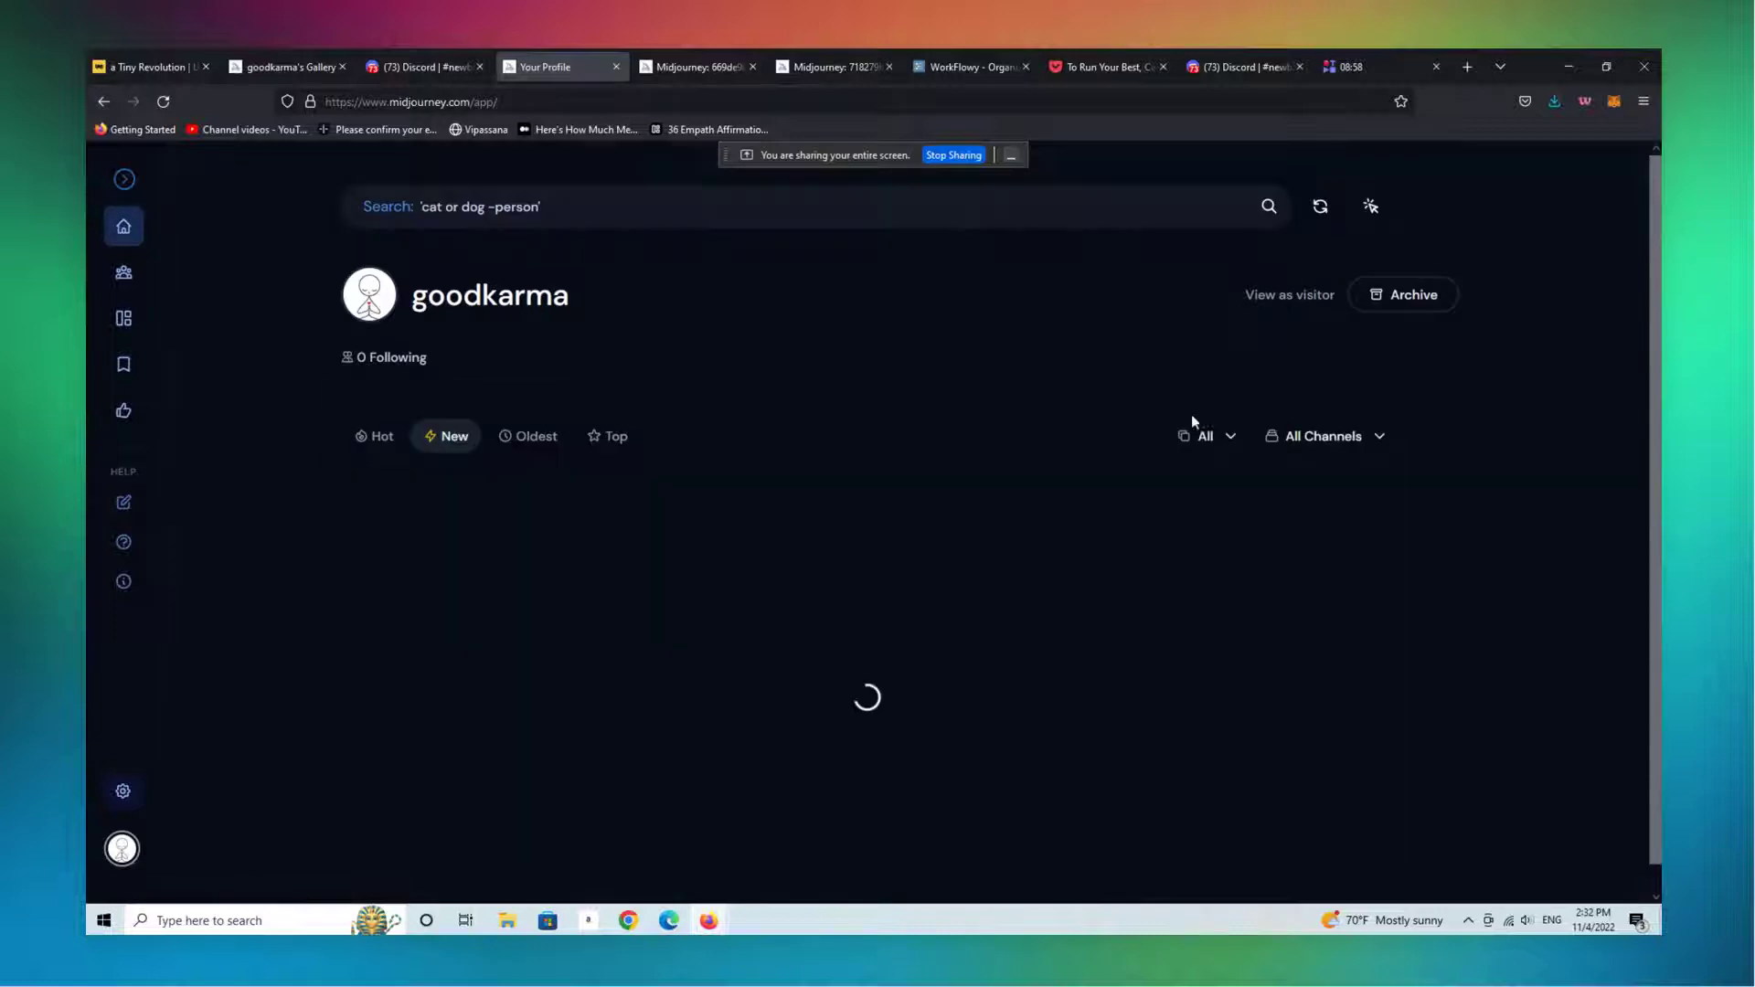
mouse_move(1649, 245)
left_mouse_down()
mouse_move(1651, 309)
mouse_move(1637, 255)
left_mouse_up()
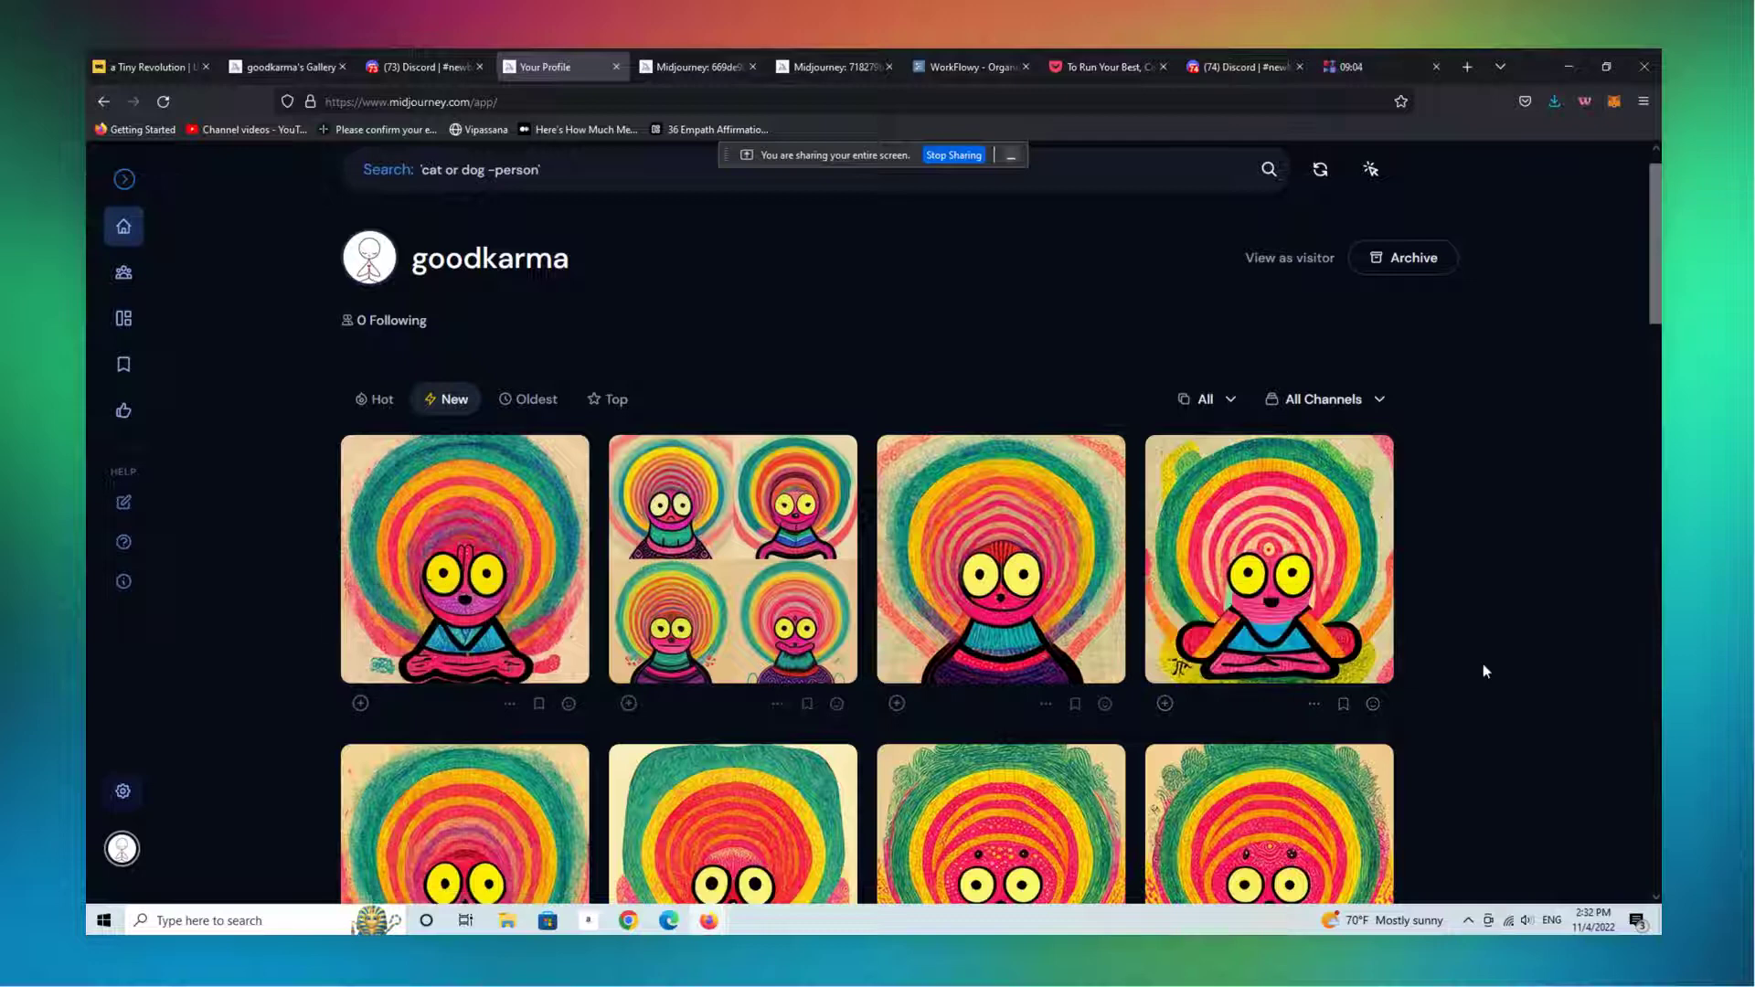
left_click_drag(1655, 285, 1647, 207)
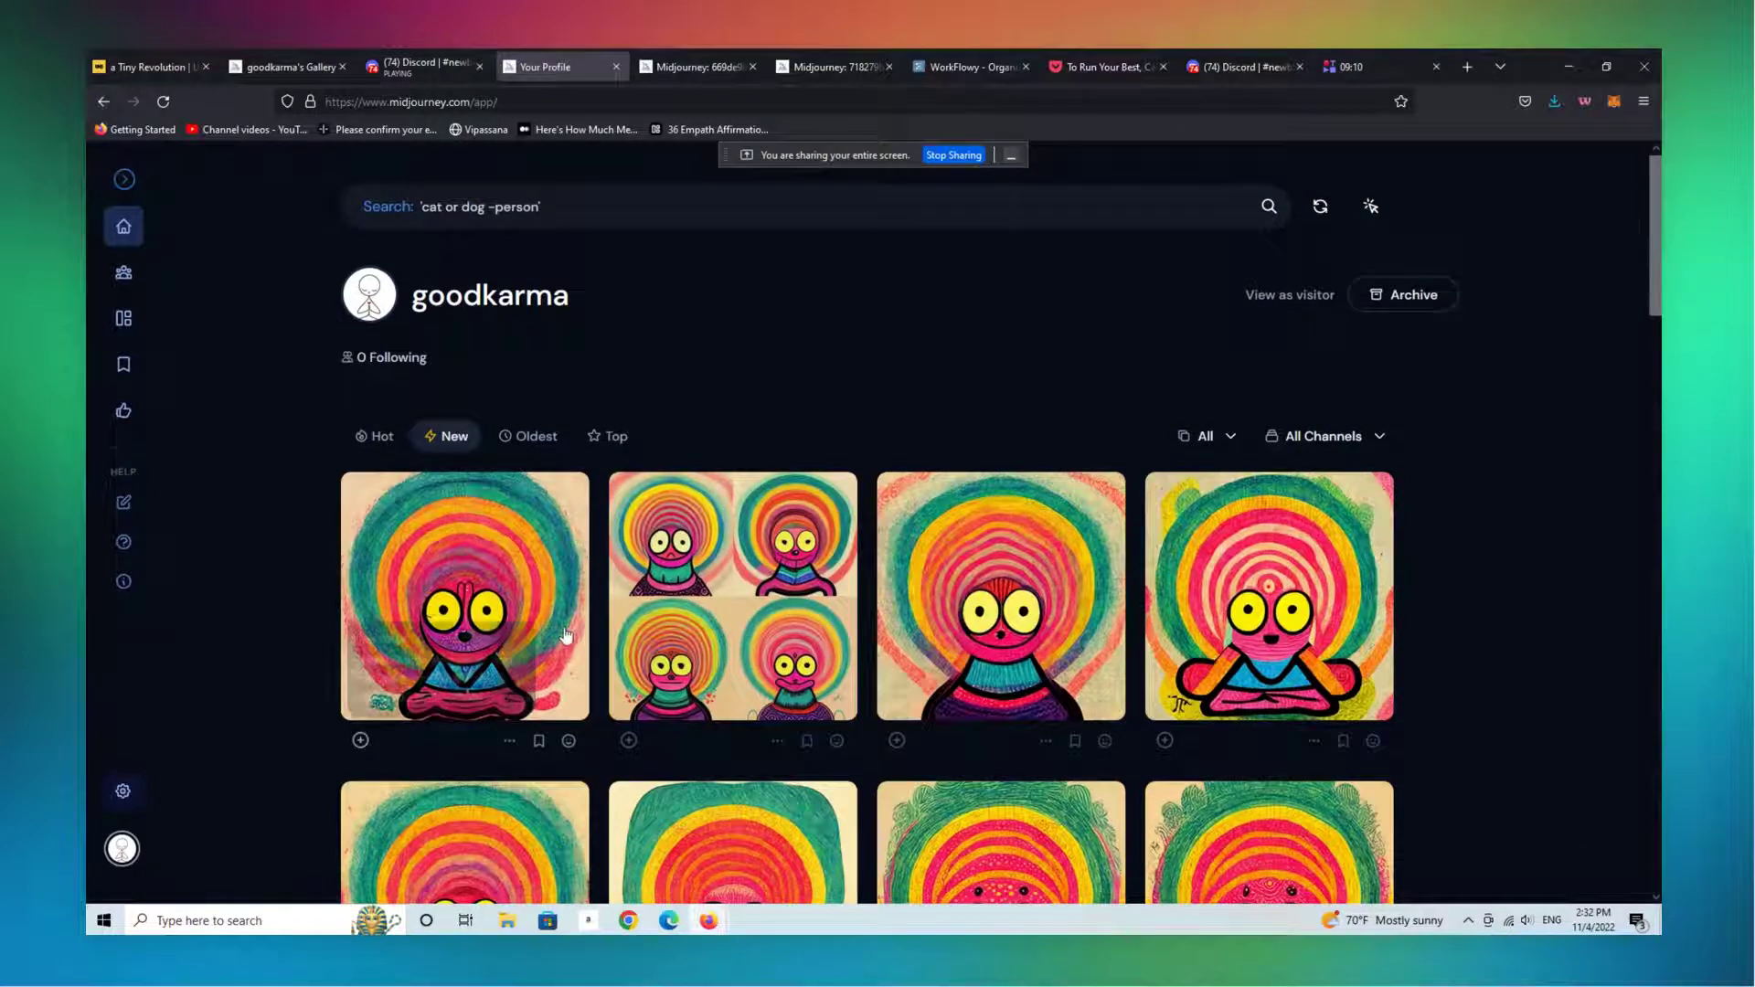
left_click(163, 73)
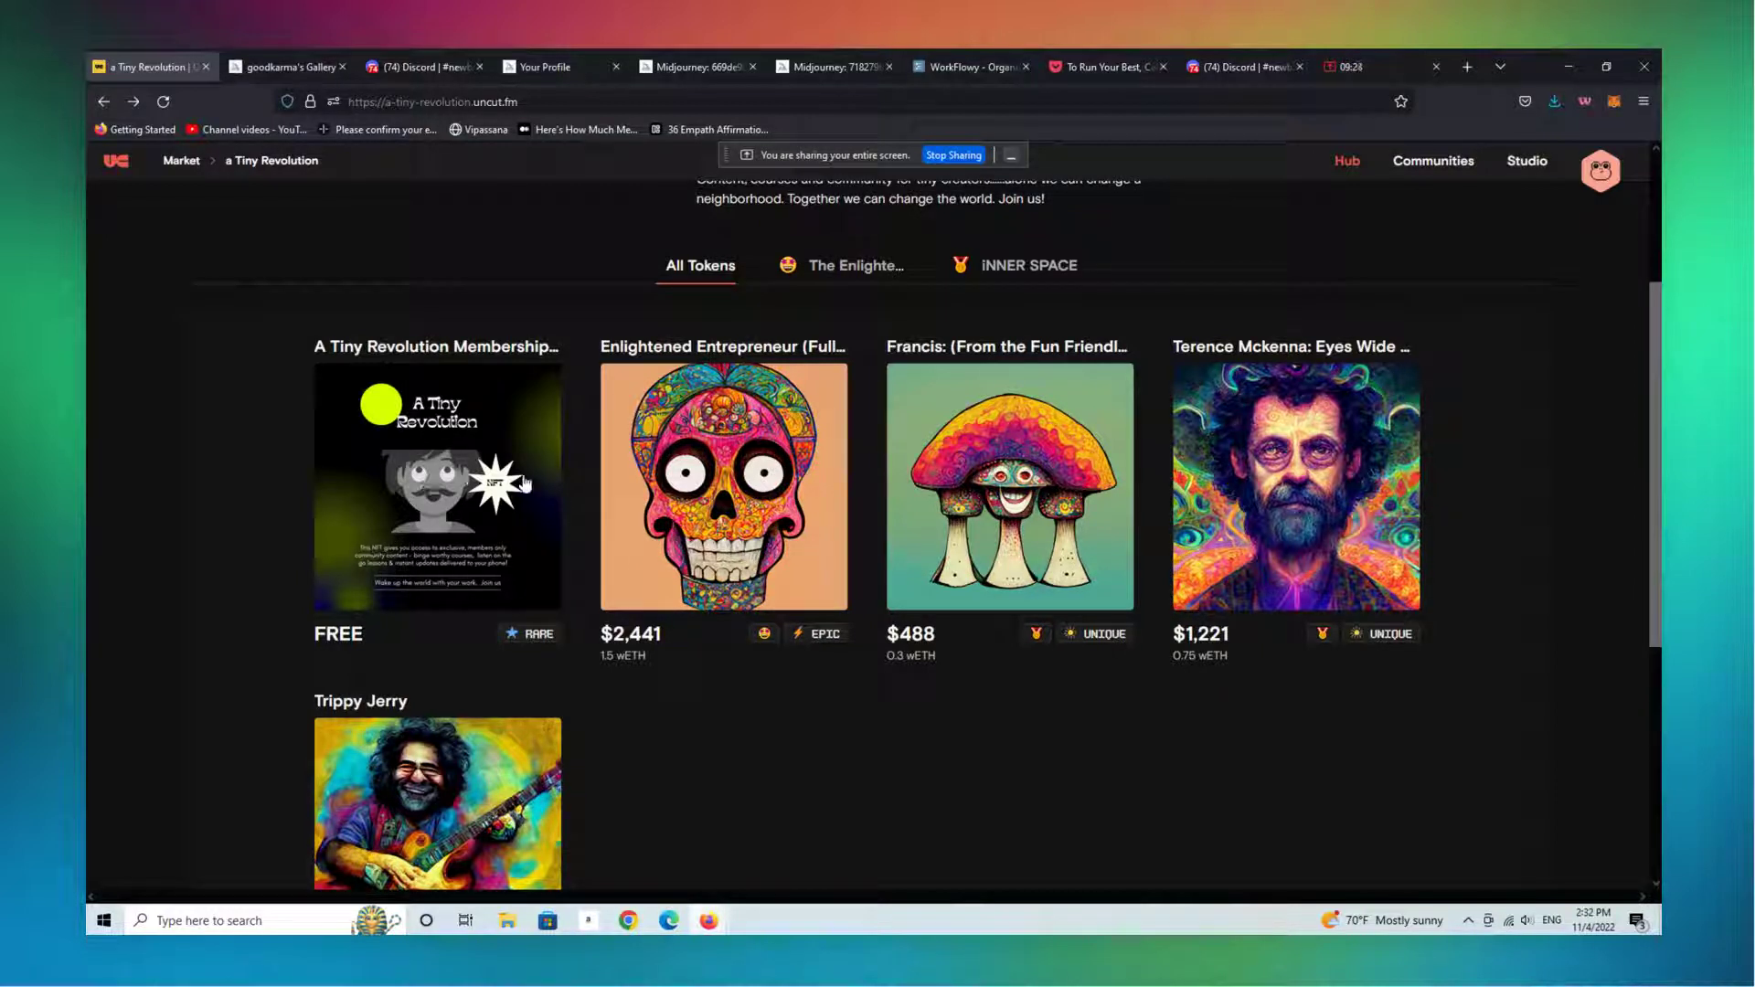
Open the Enlightened Entrepreneur (Full Monty) token page to see its benefits and $2,450 price
left_click(745, 487)
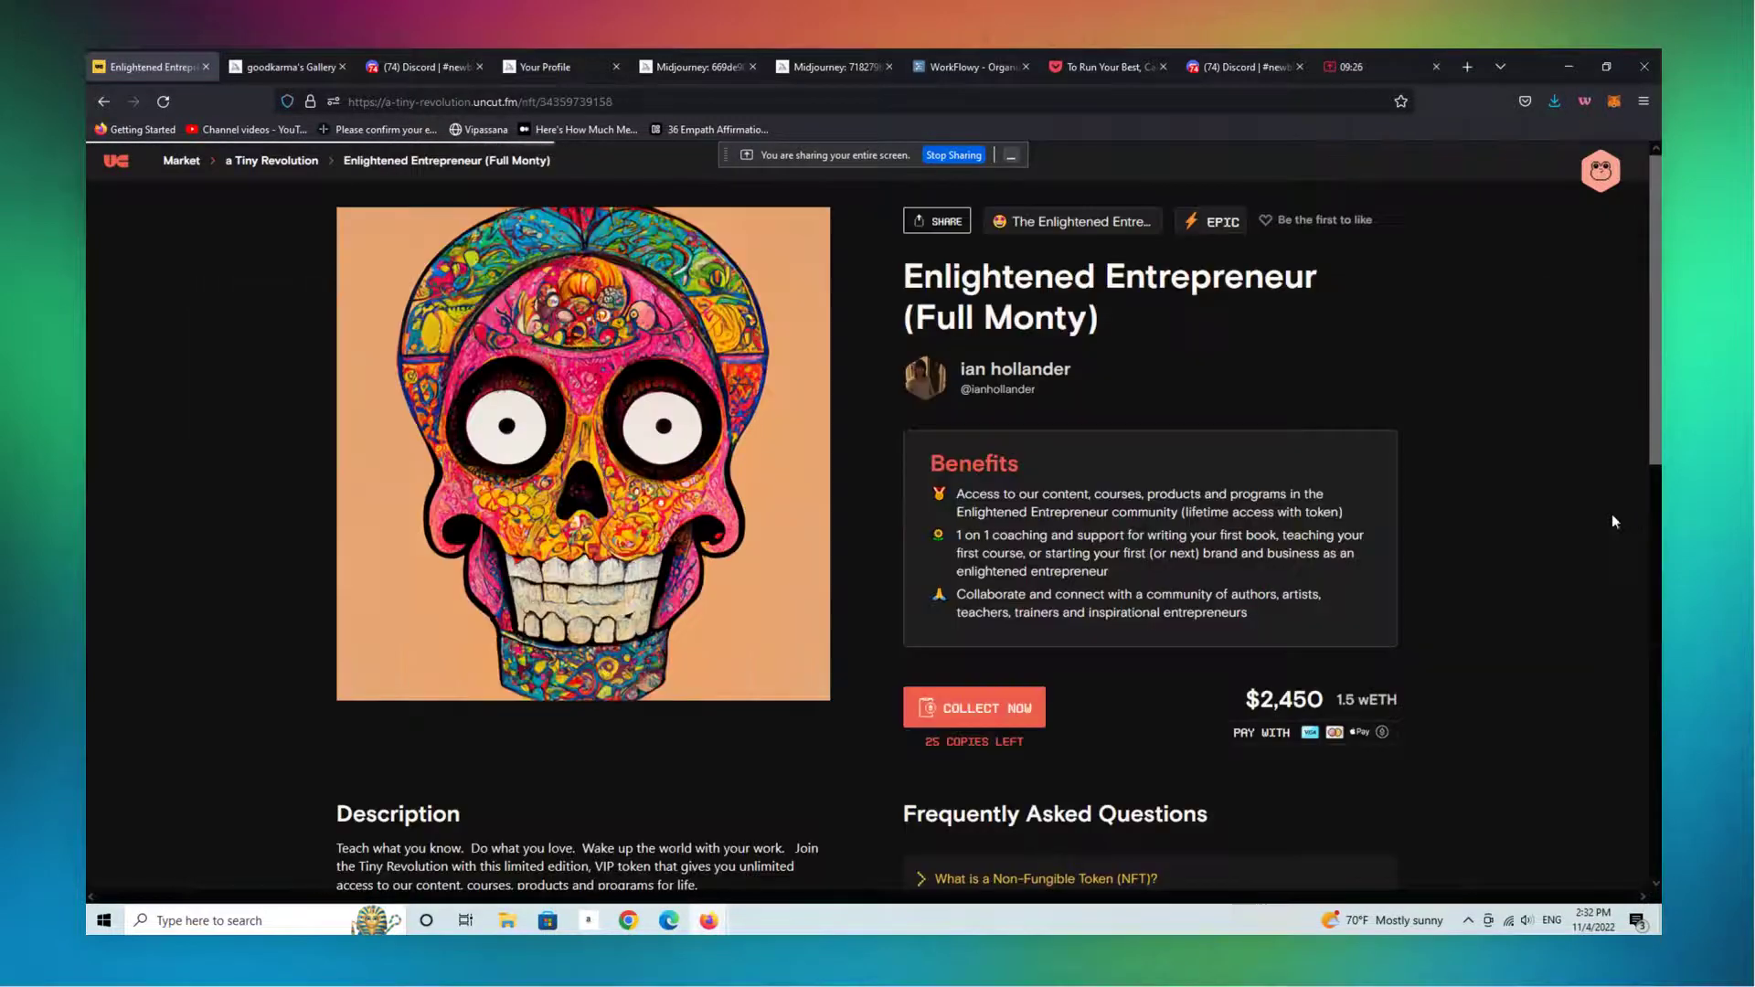
scroll(1662, 426, "down", 1)
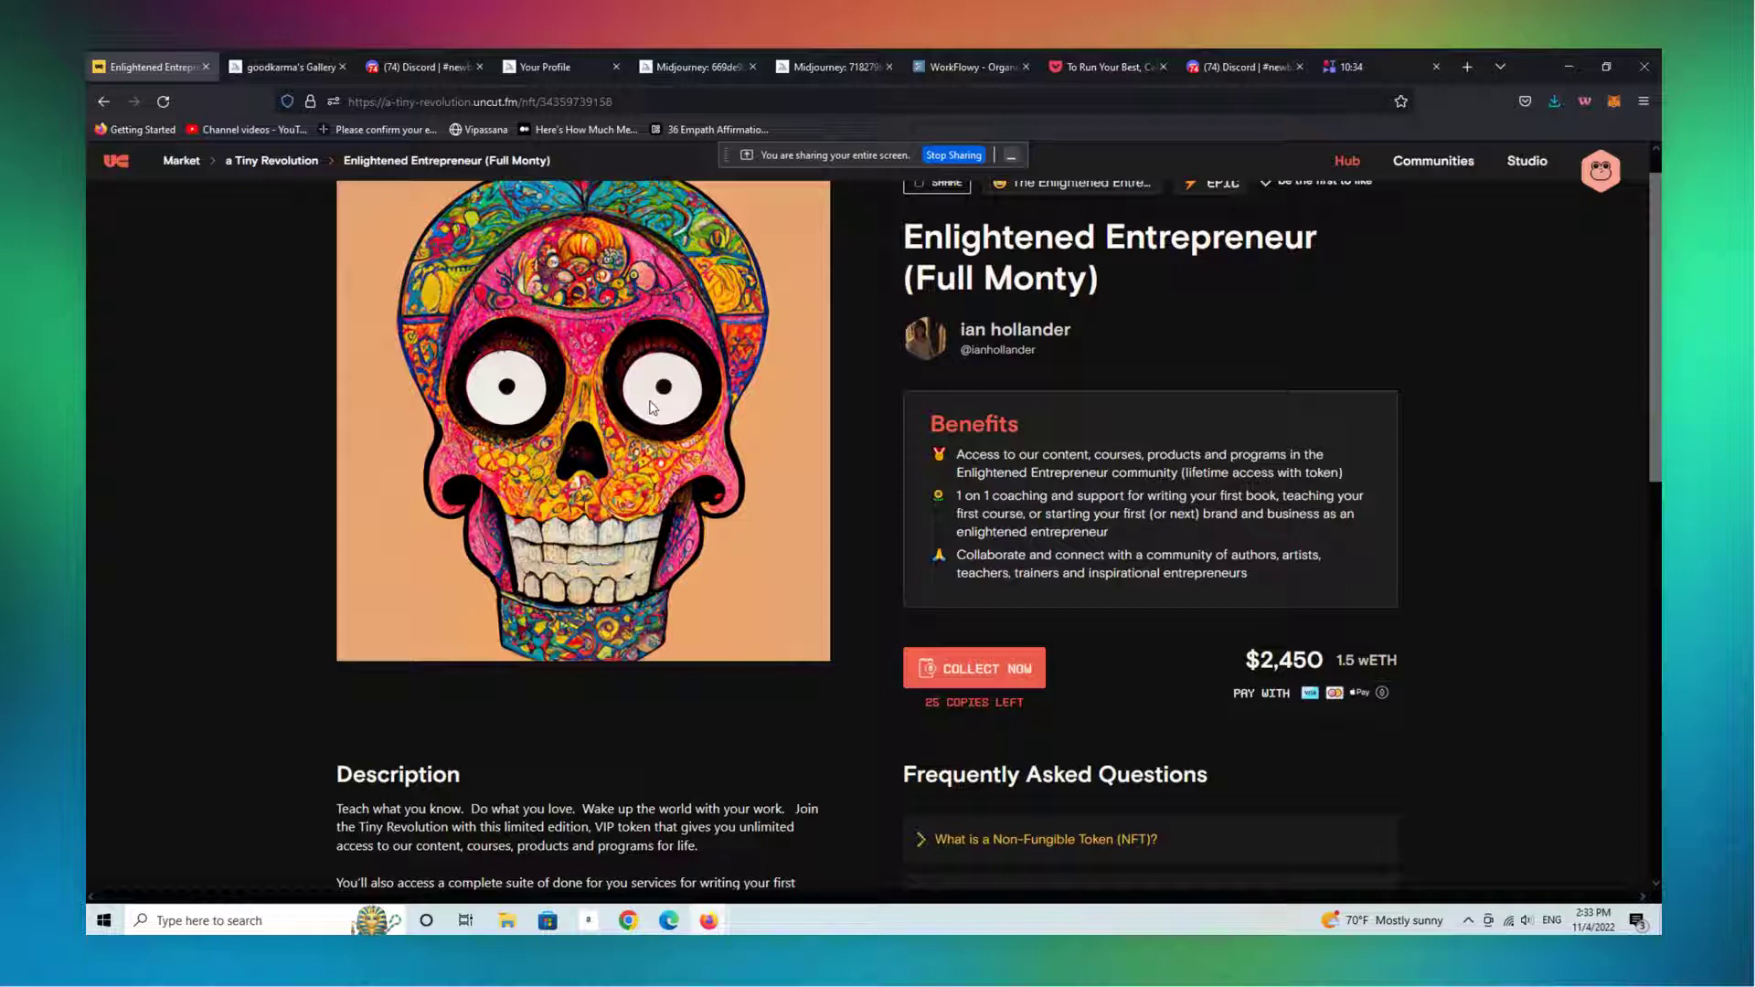
Go back to the A Tiny Revolution page, view the Trippy Jerry token's details, then return
left_click(281, 163)
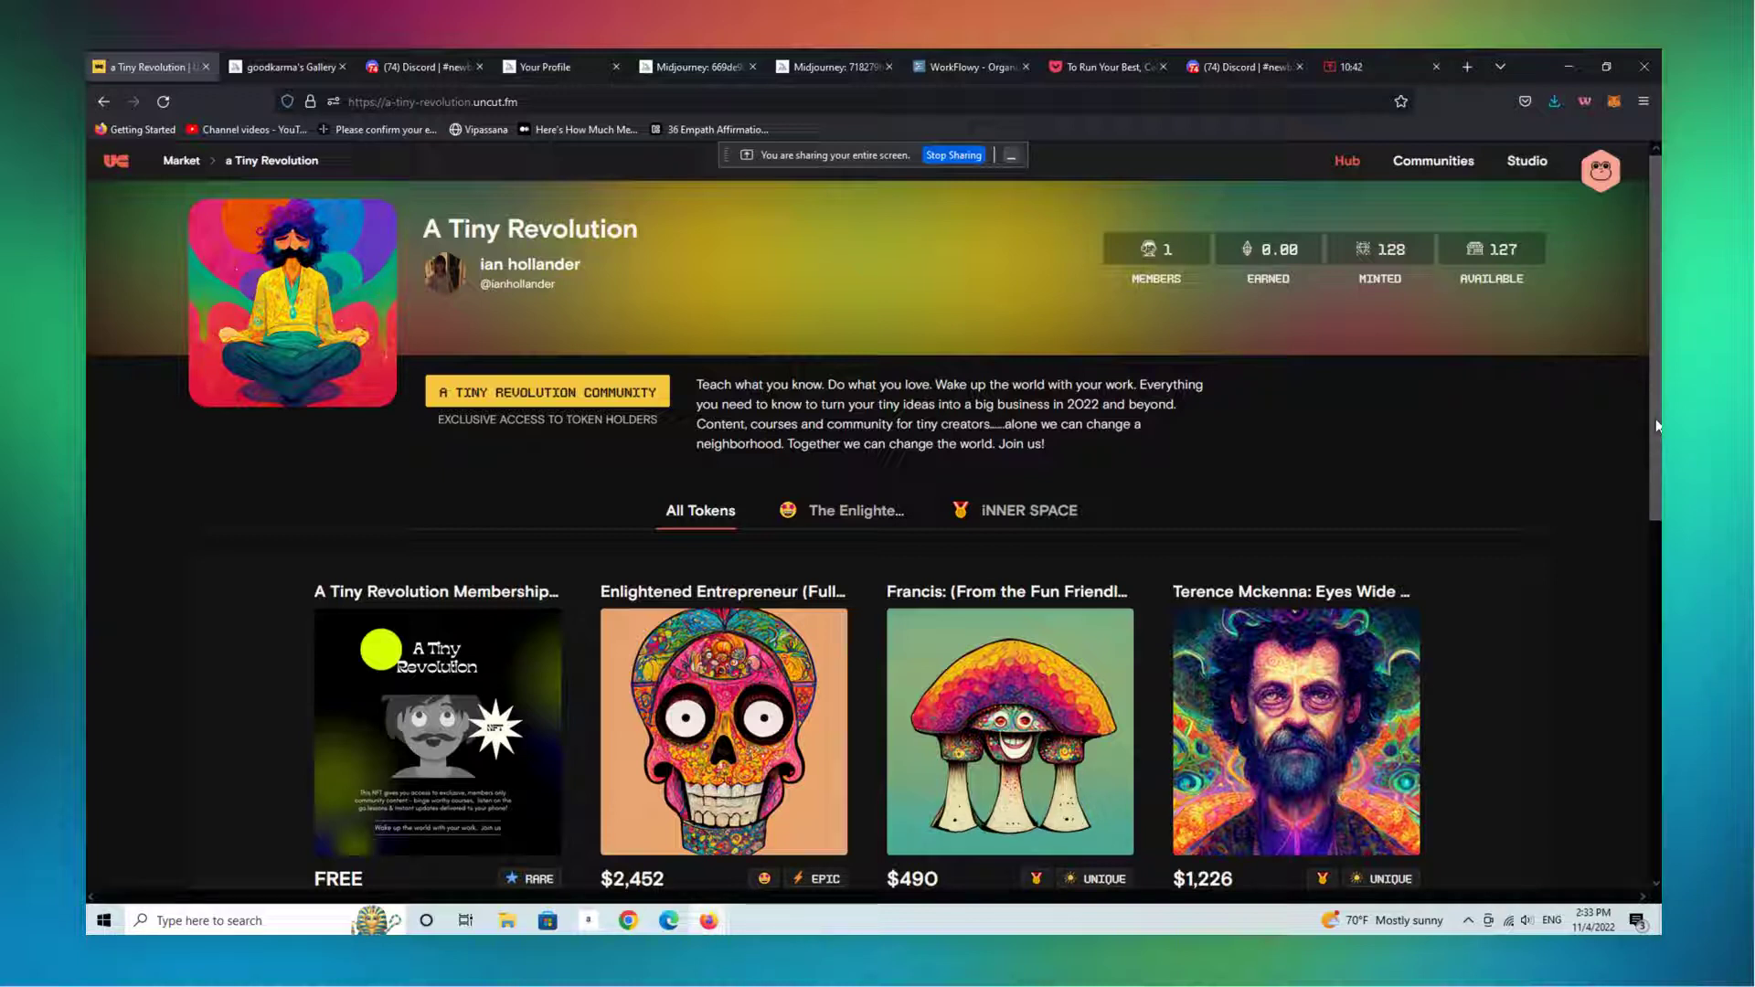
left_click_drag(1657, 426, 1642, 535)
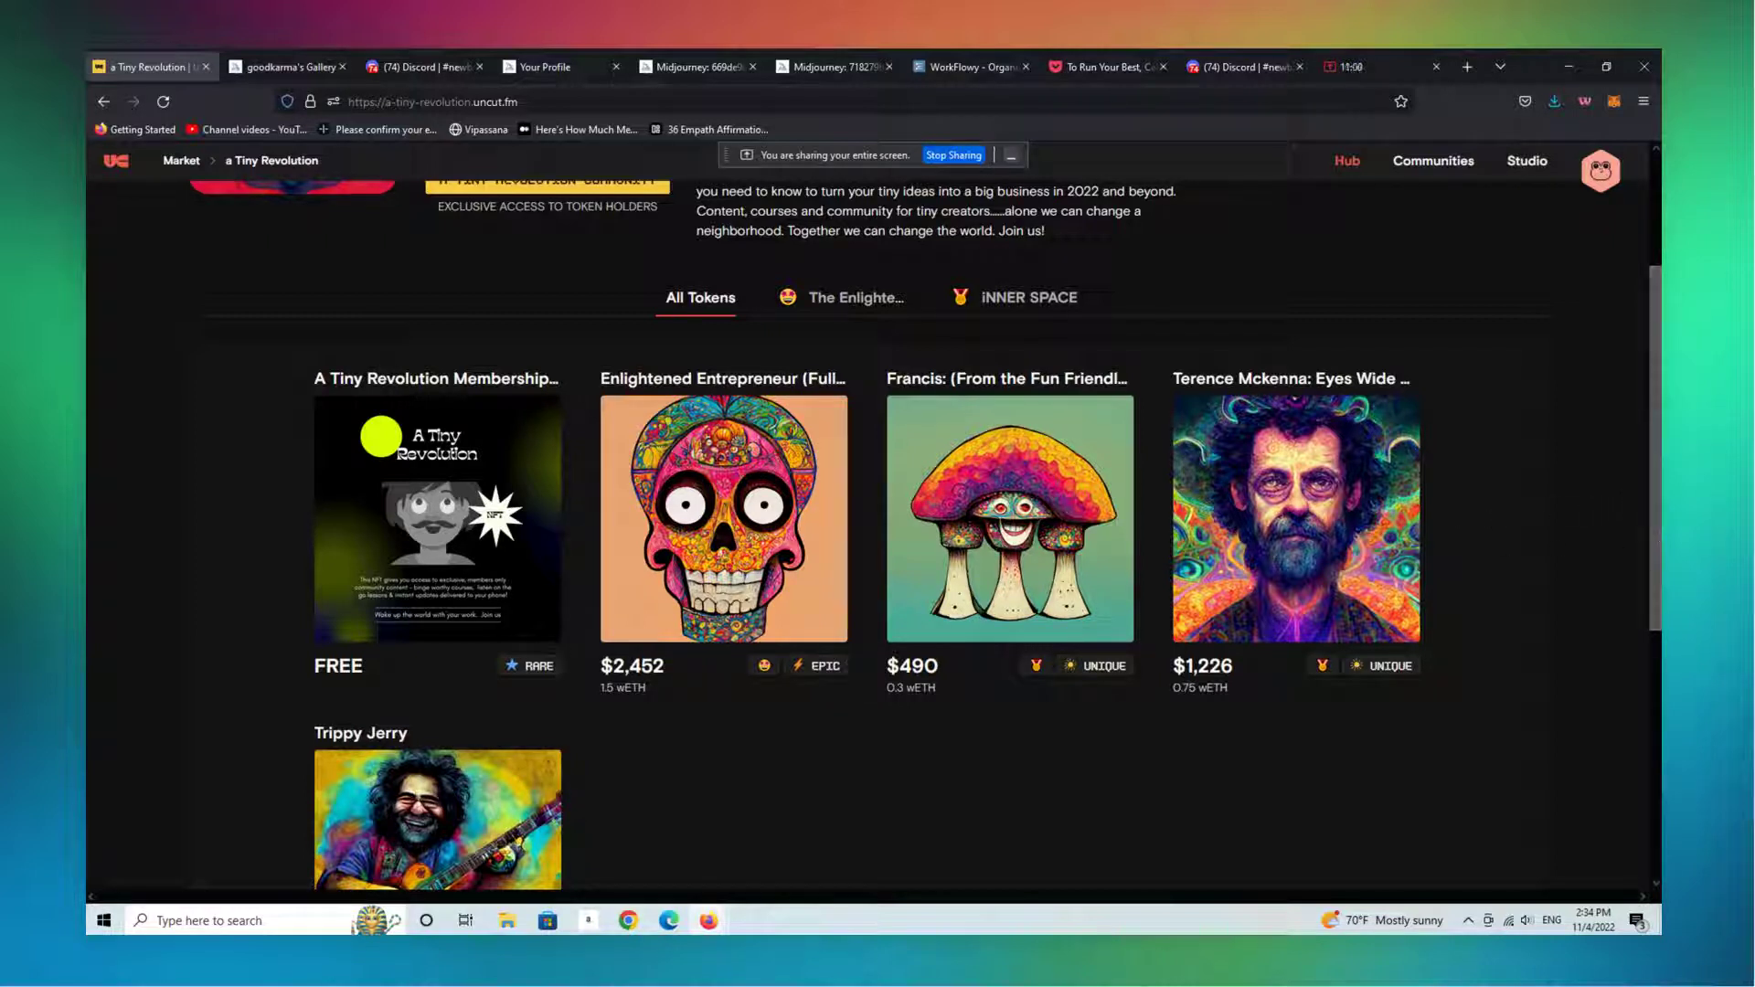
scroll(1645, 539, "down", 2)
left_click(521, 705)
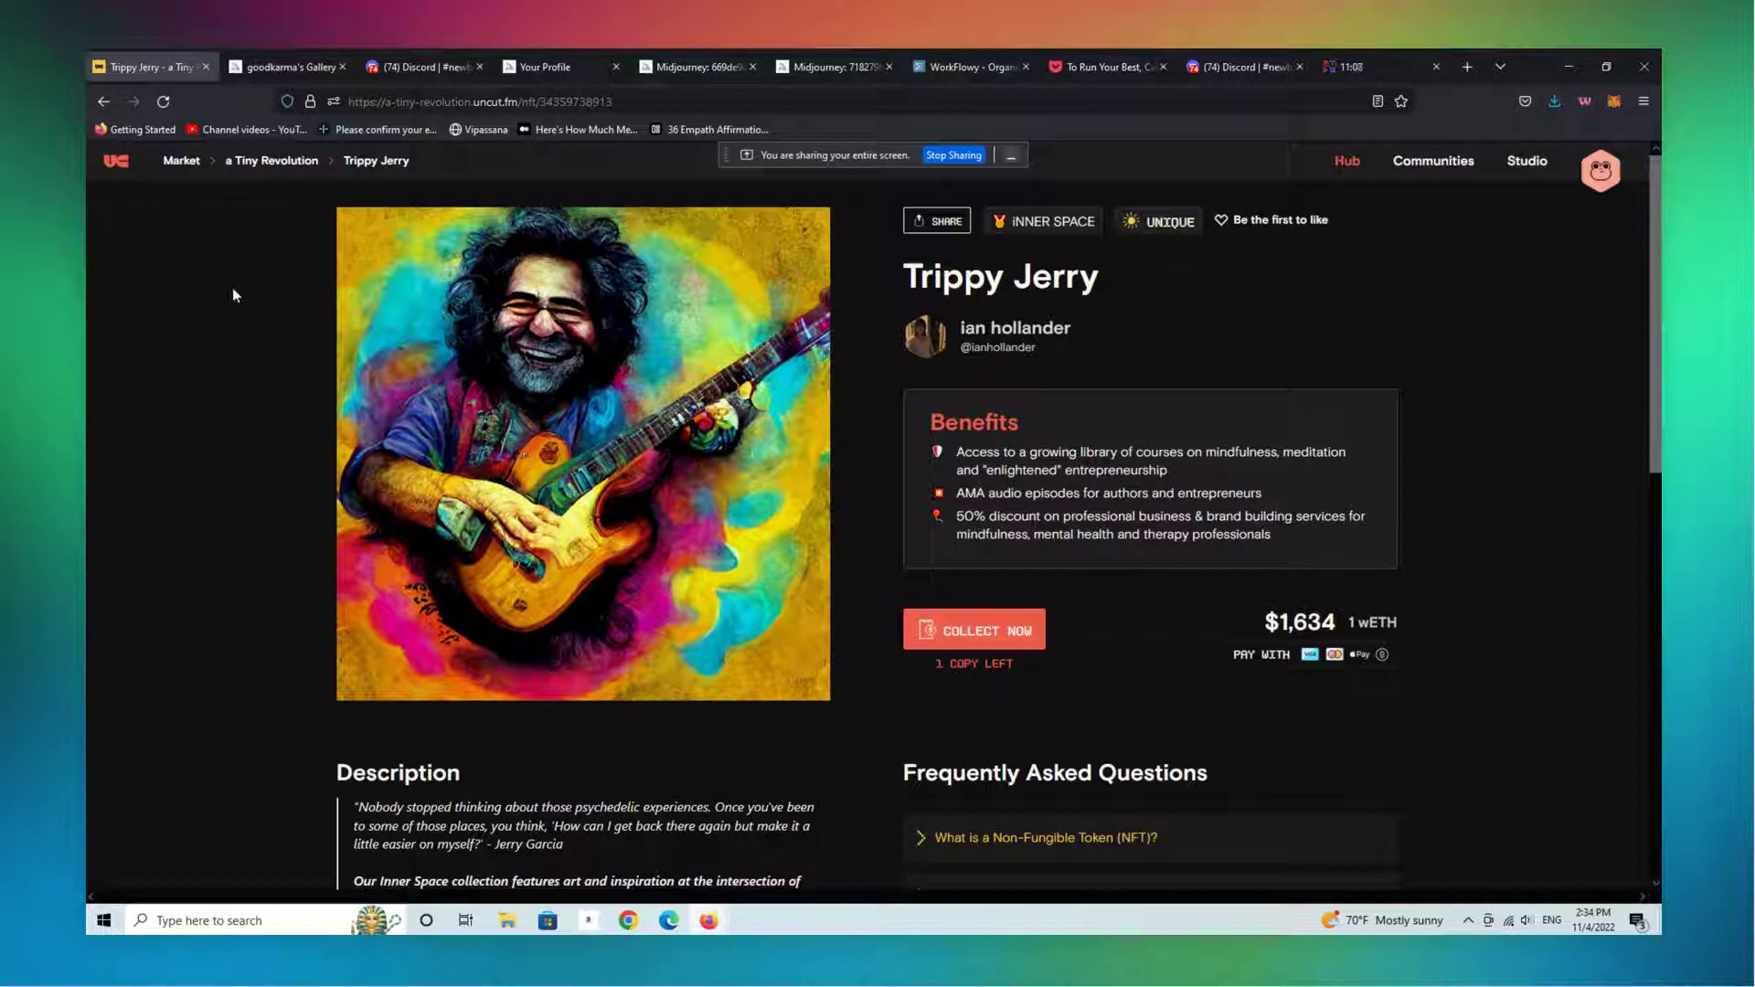
left_click(102, 103)
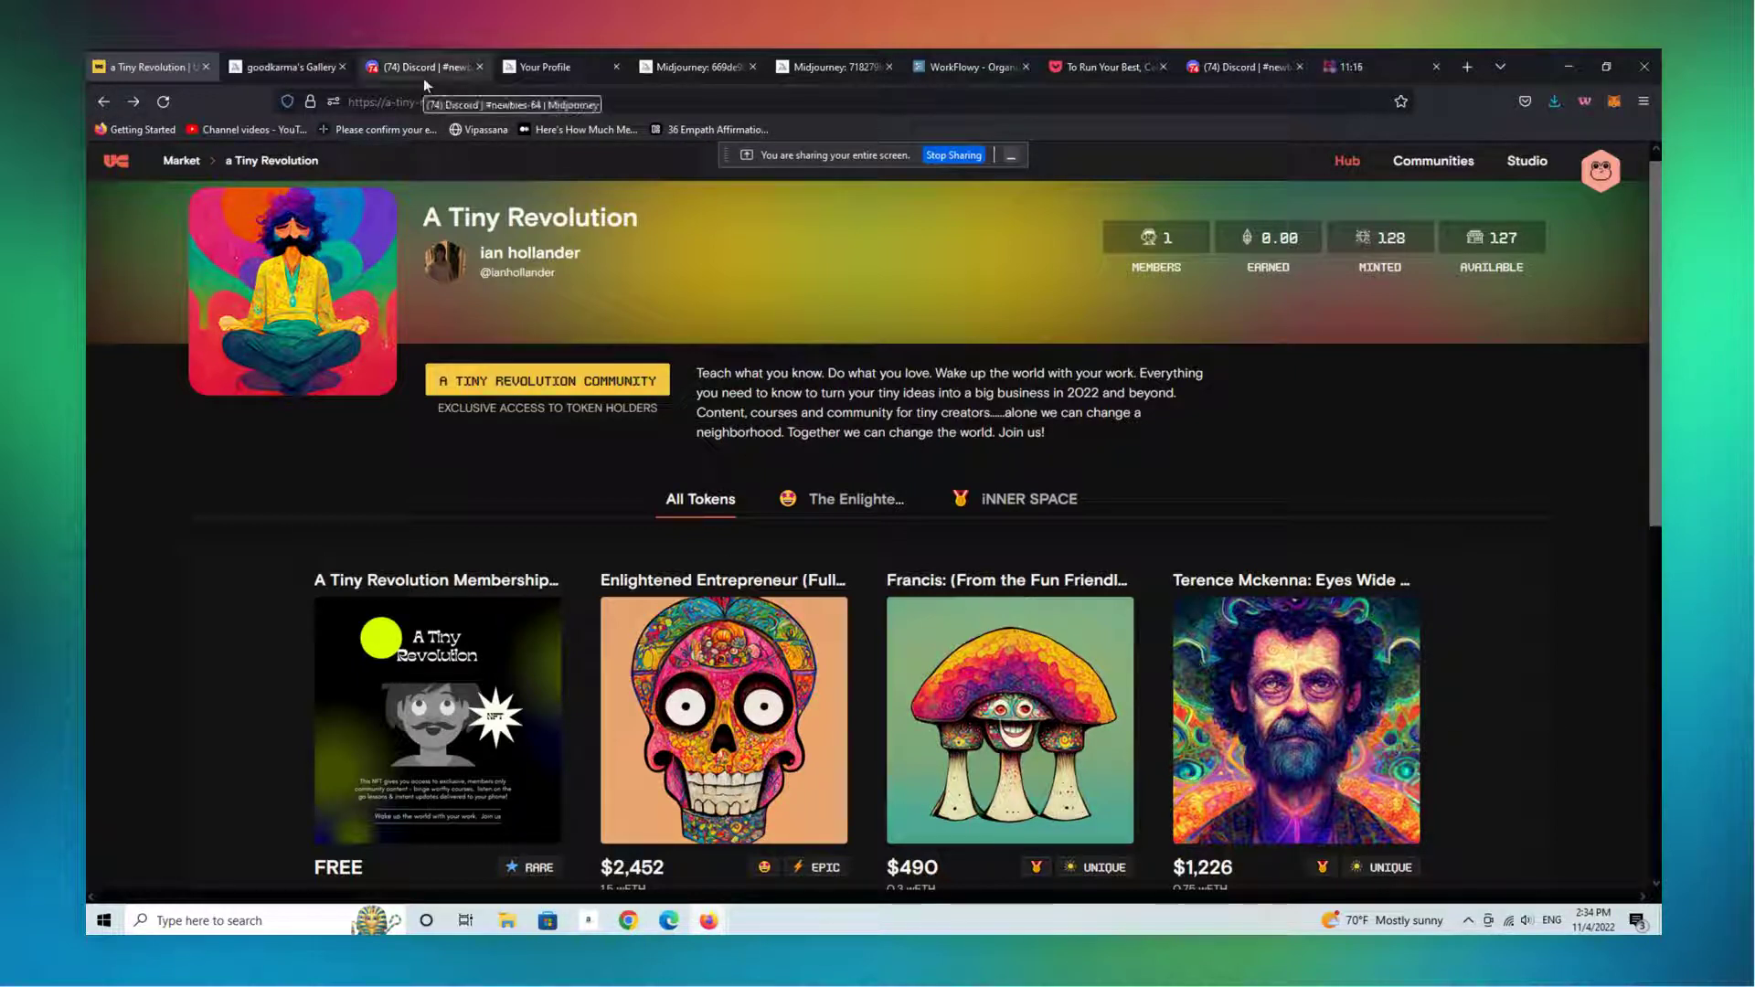
left_click_drag(1653, 416, 1632, 602)
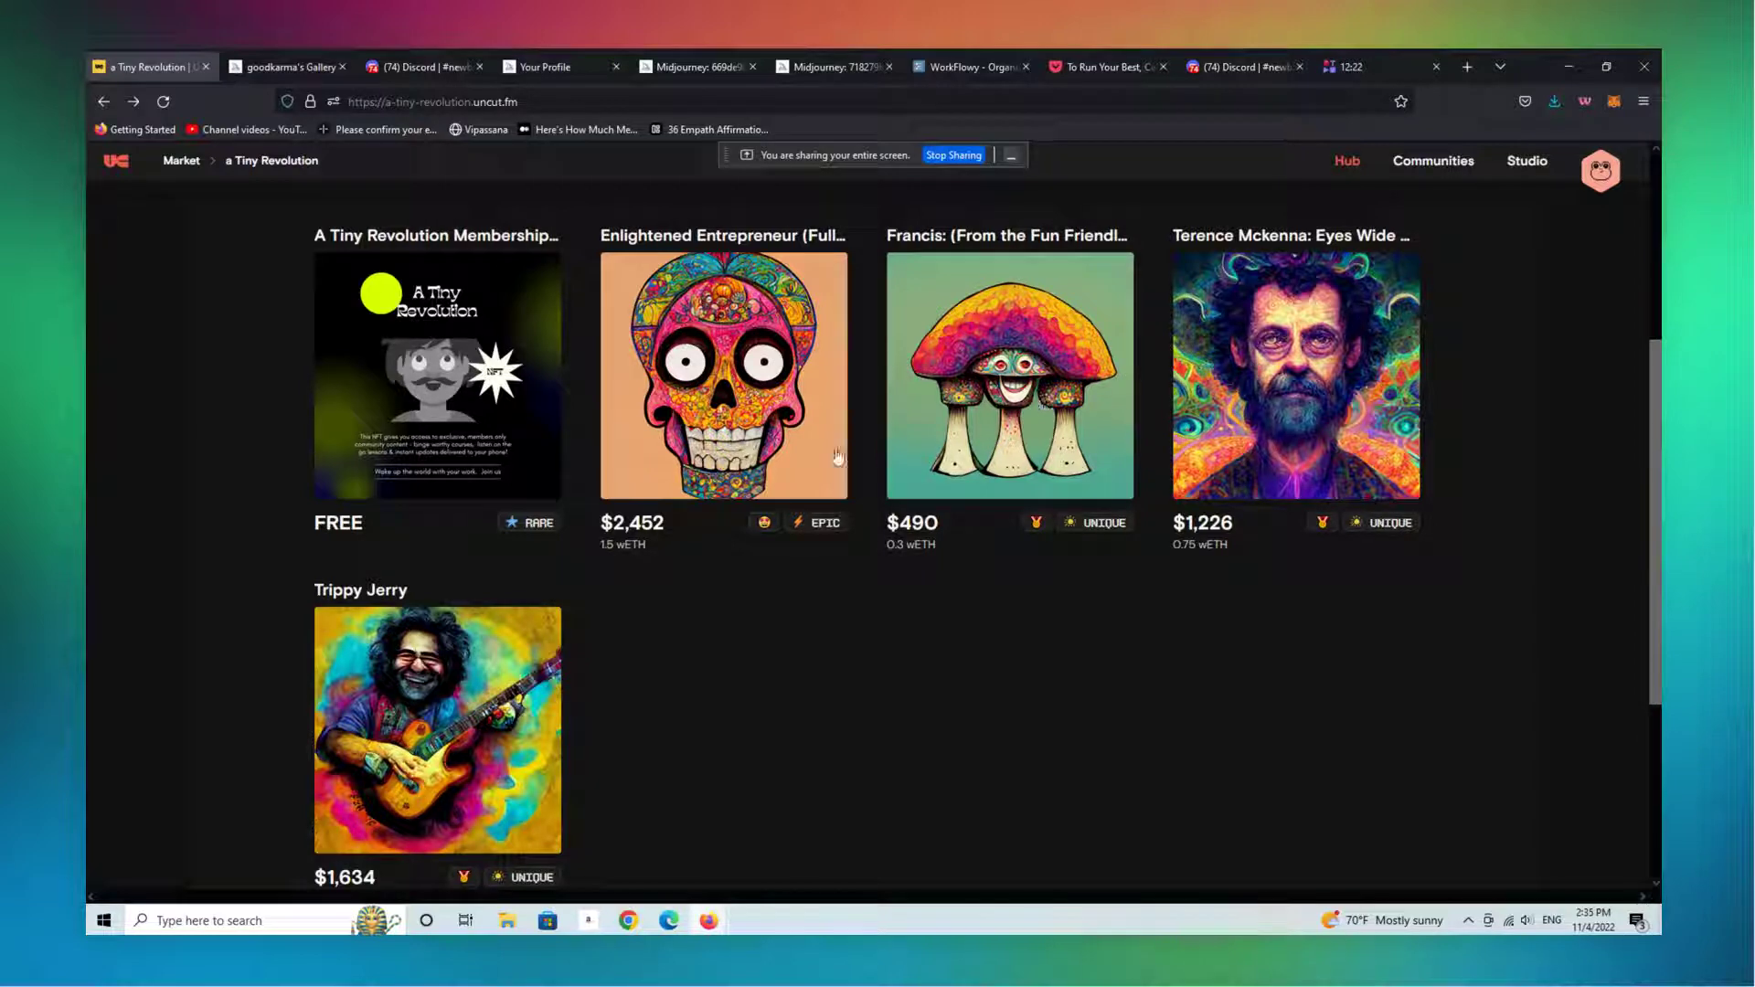
Review the A Tiny Revolution Membership Pass, then return to the Midjourney newbies-64 Discord channel
left_click(405, 366)
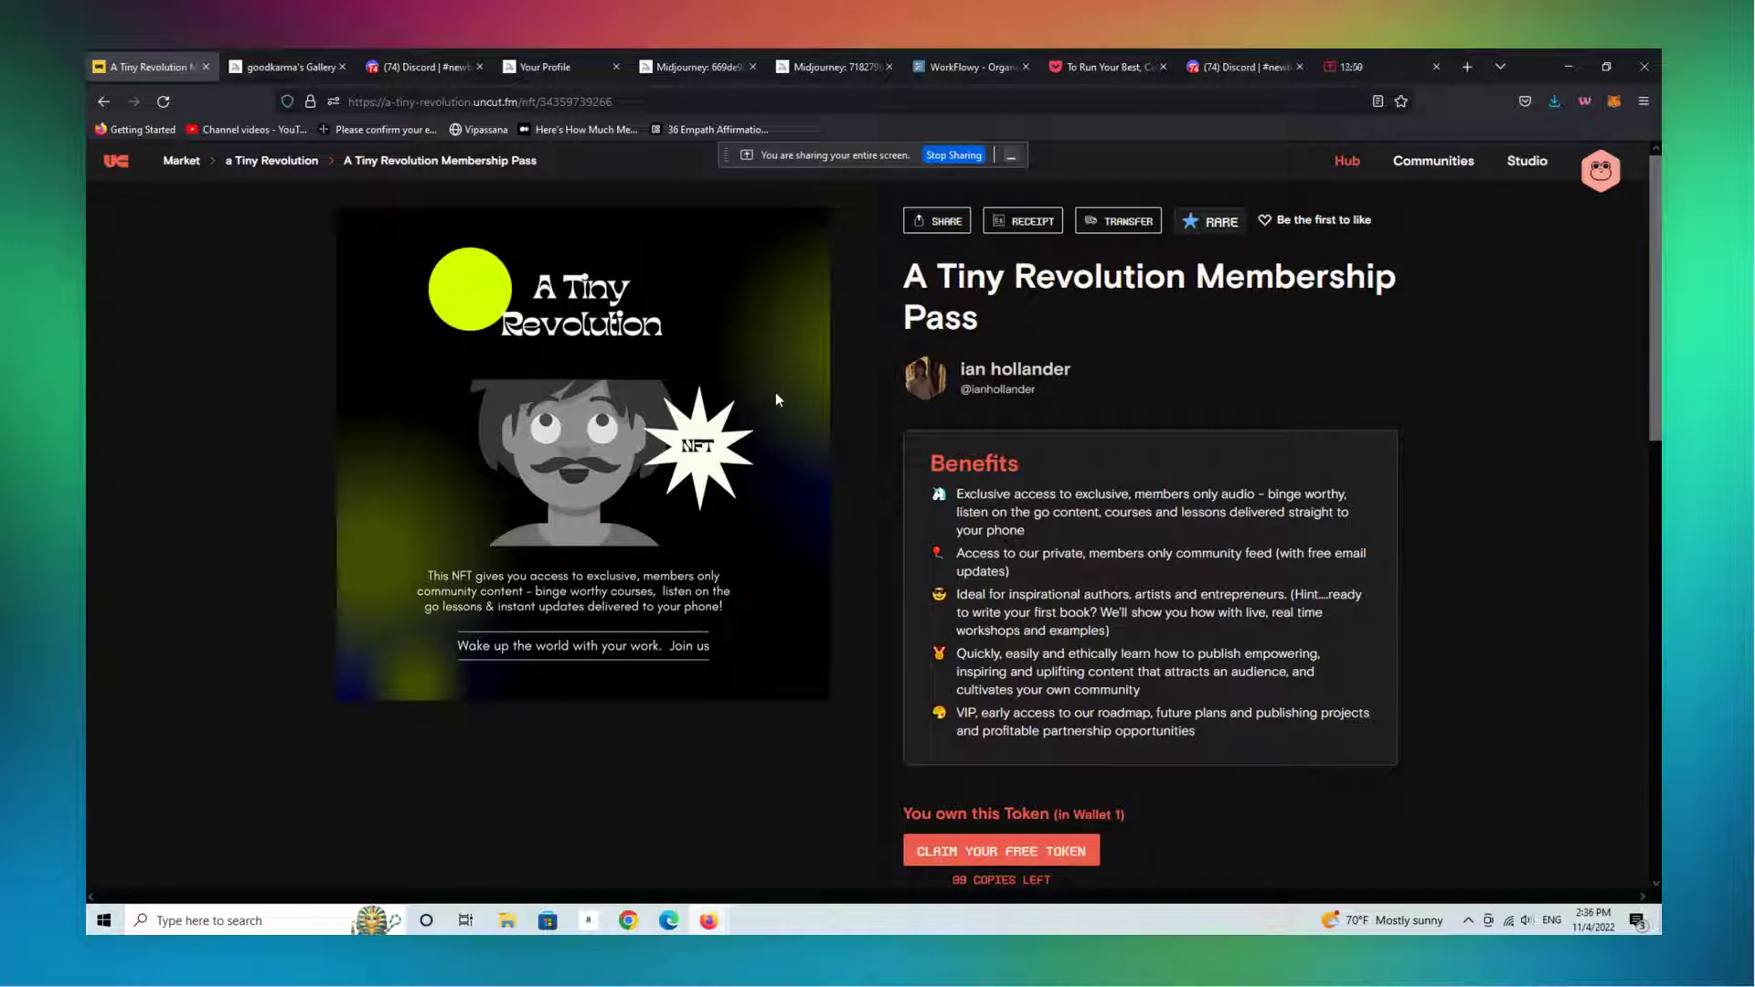
left_click(396, 73)
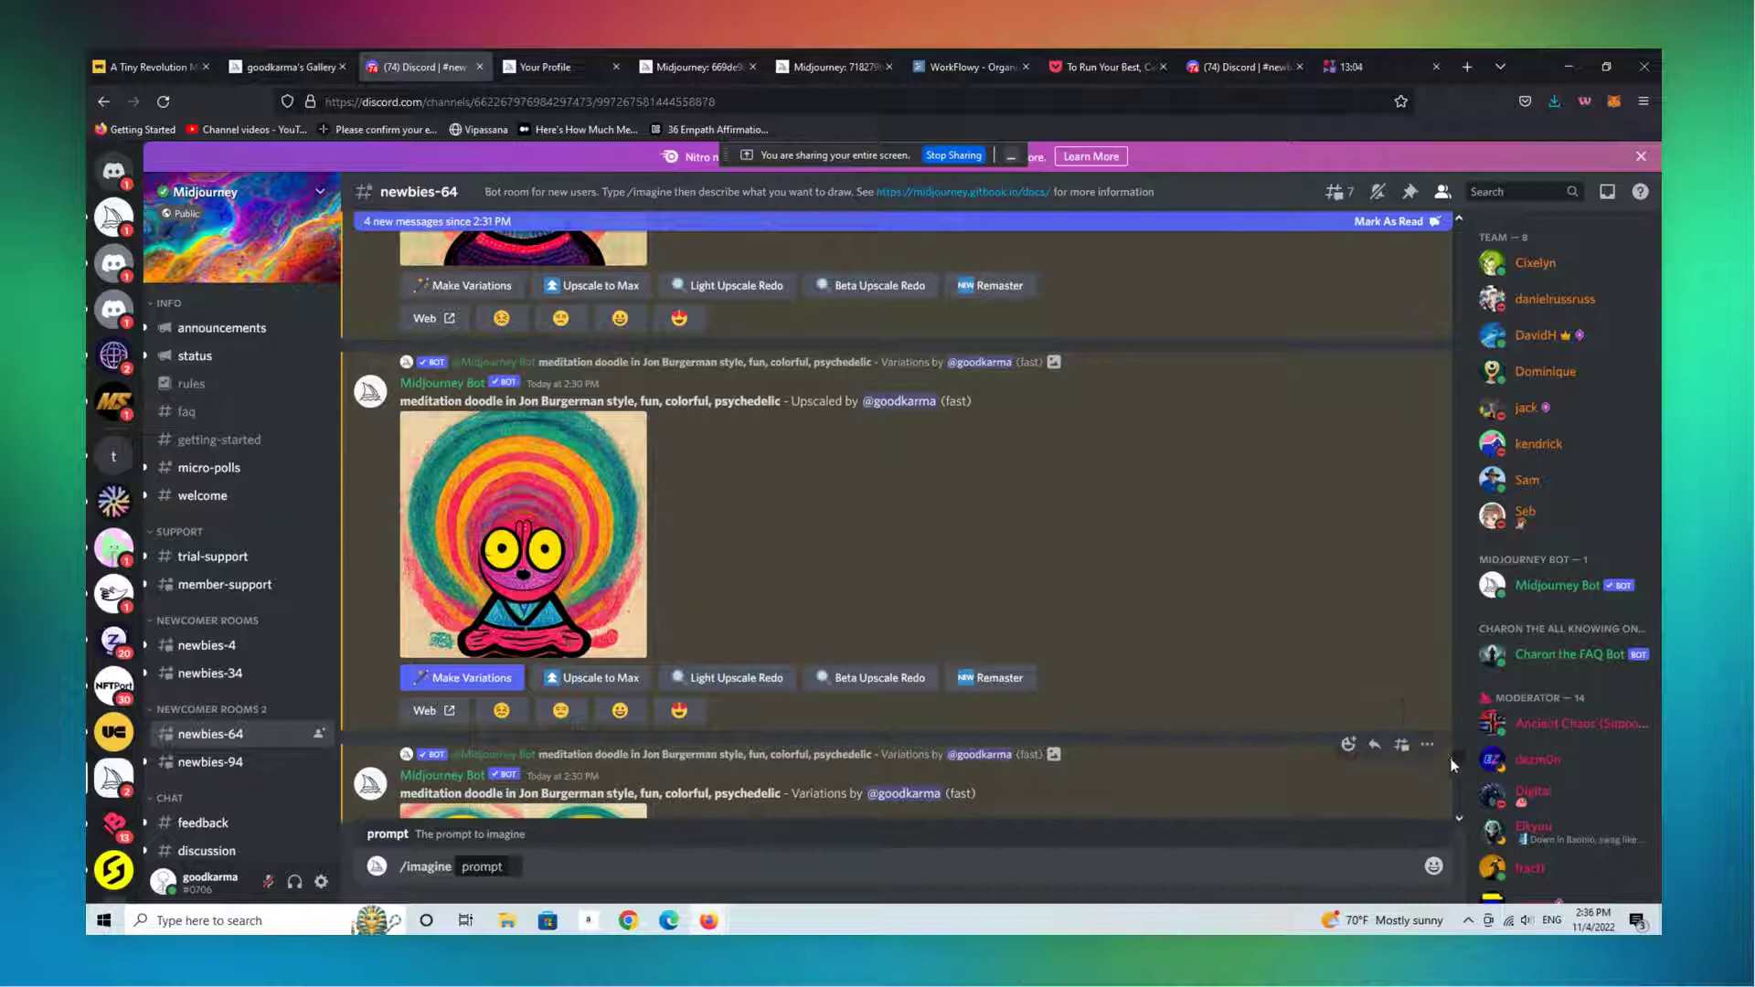
Enlarge the new 2:32 PM grid of four meditation doodle variations for review
left_click_drag(1460, 764, 1465, 798)
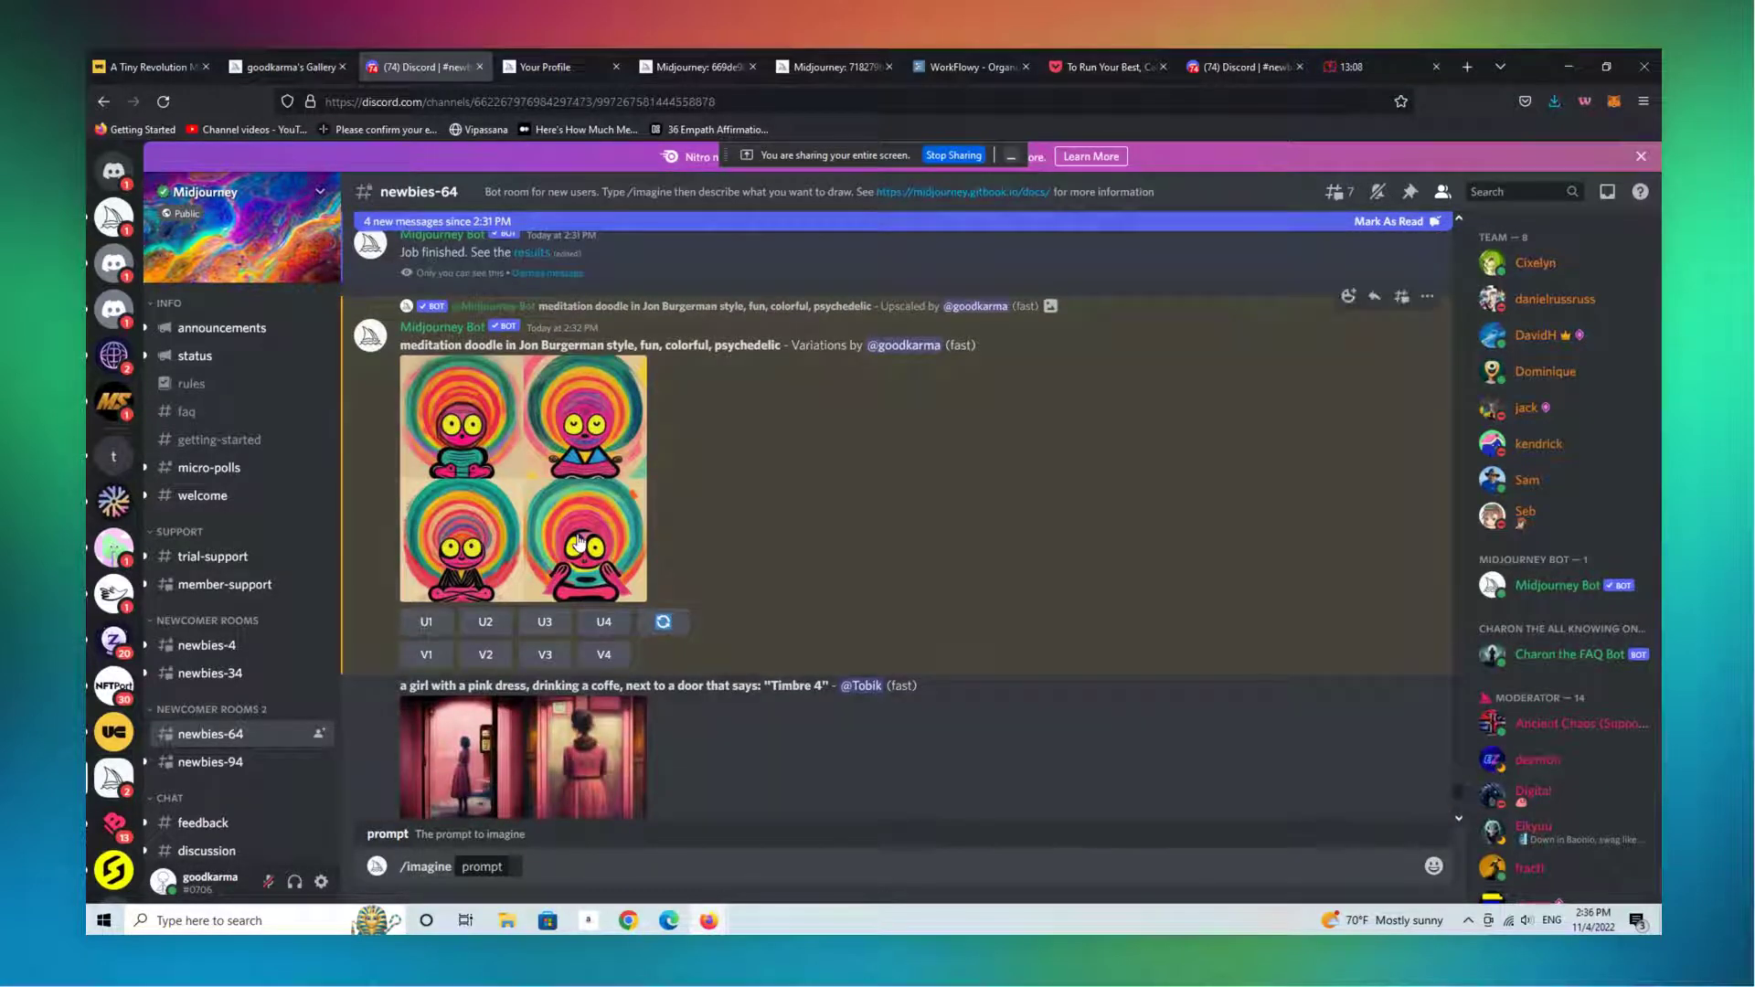
left_click(566, 502)
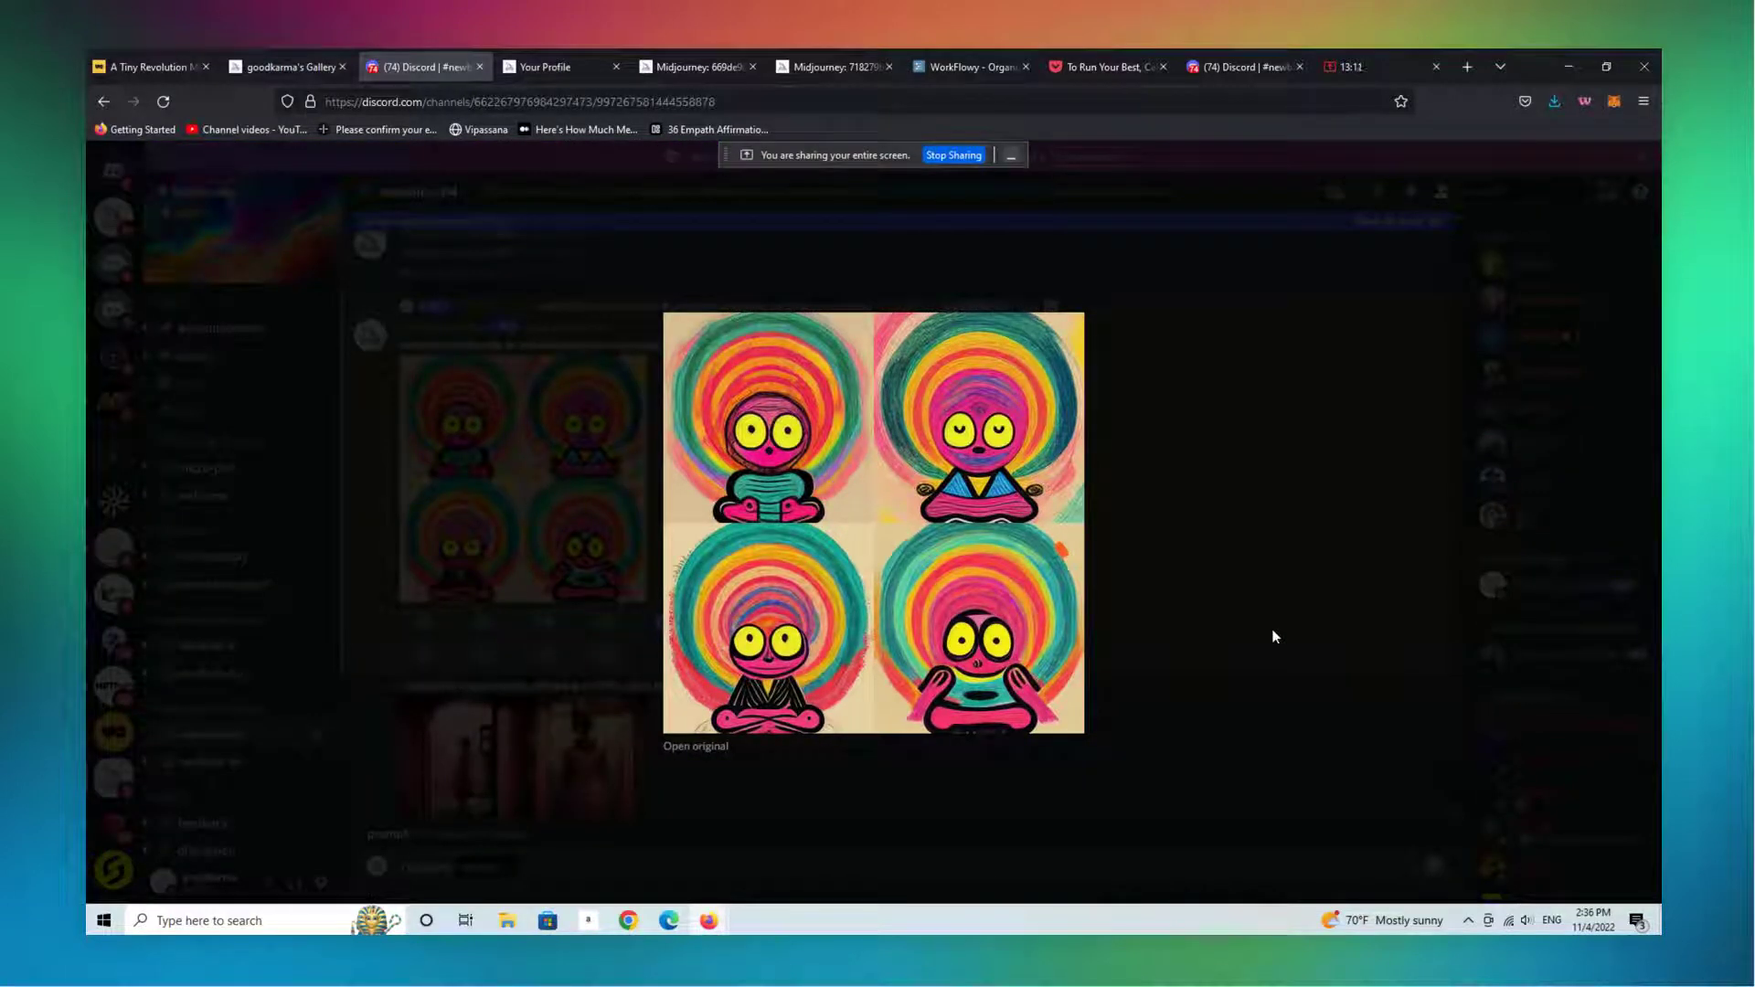
left_click(1275, 636)
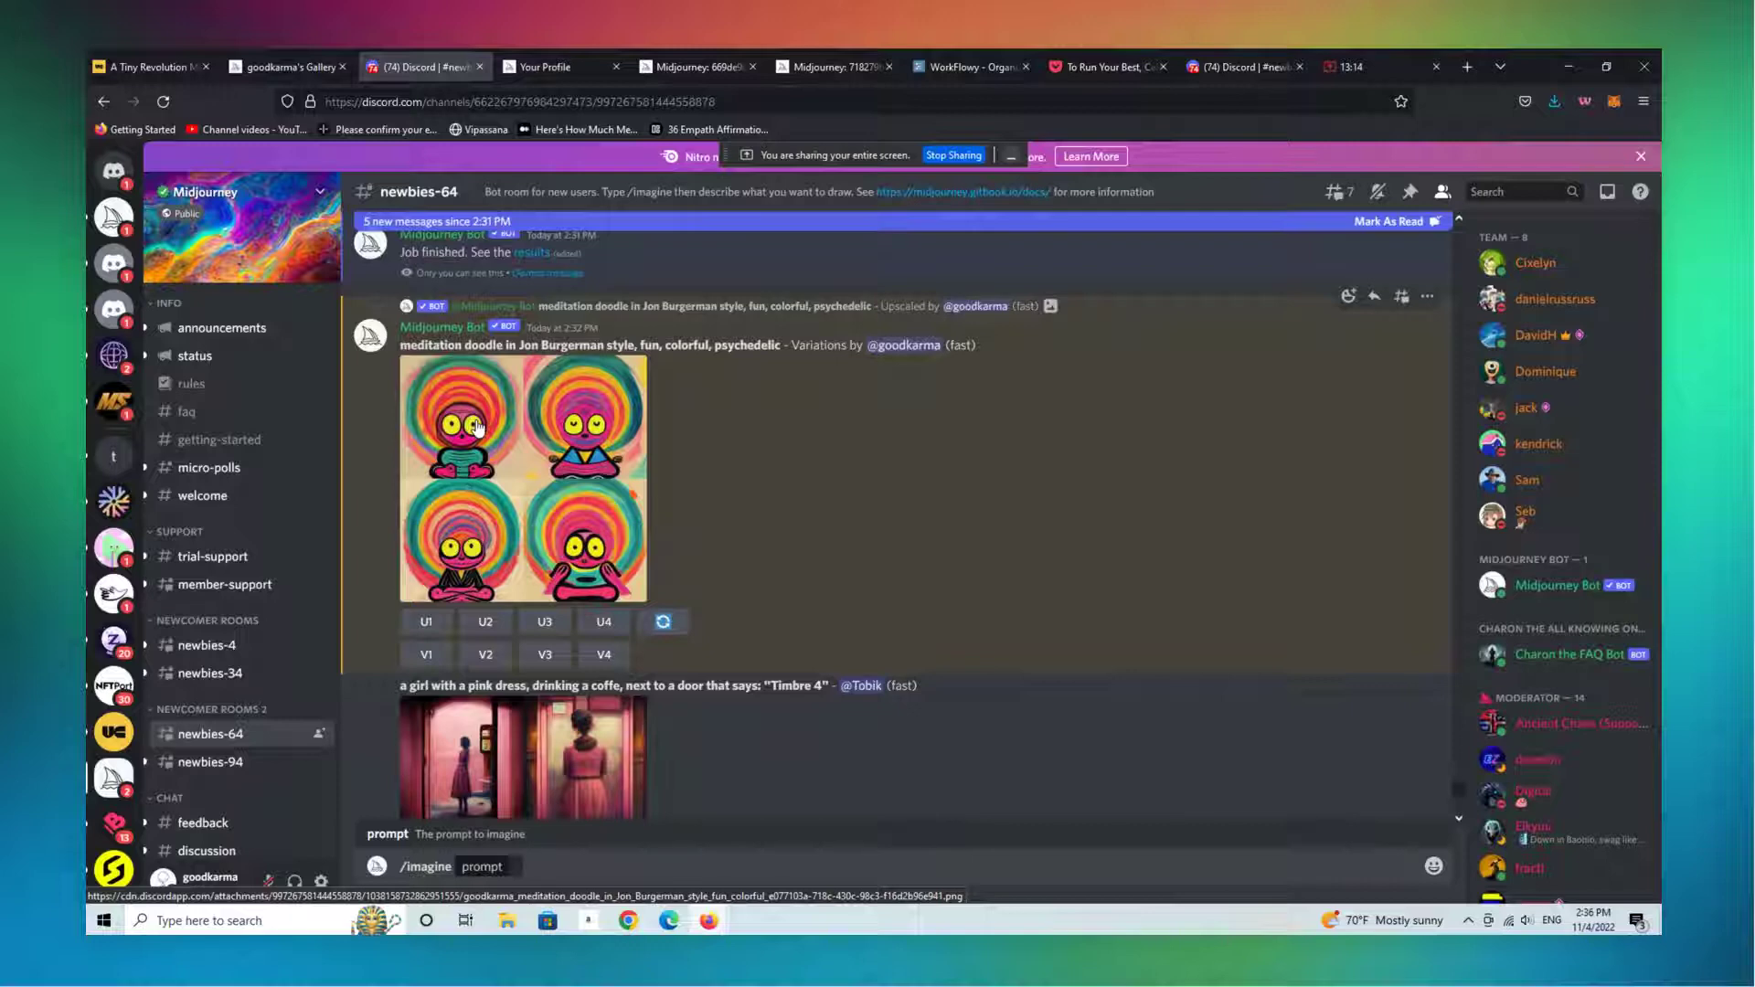
left_click(595, 430)
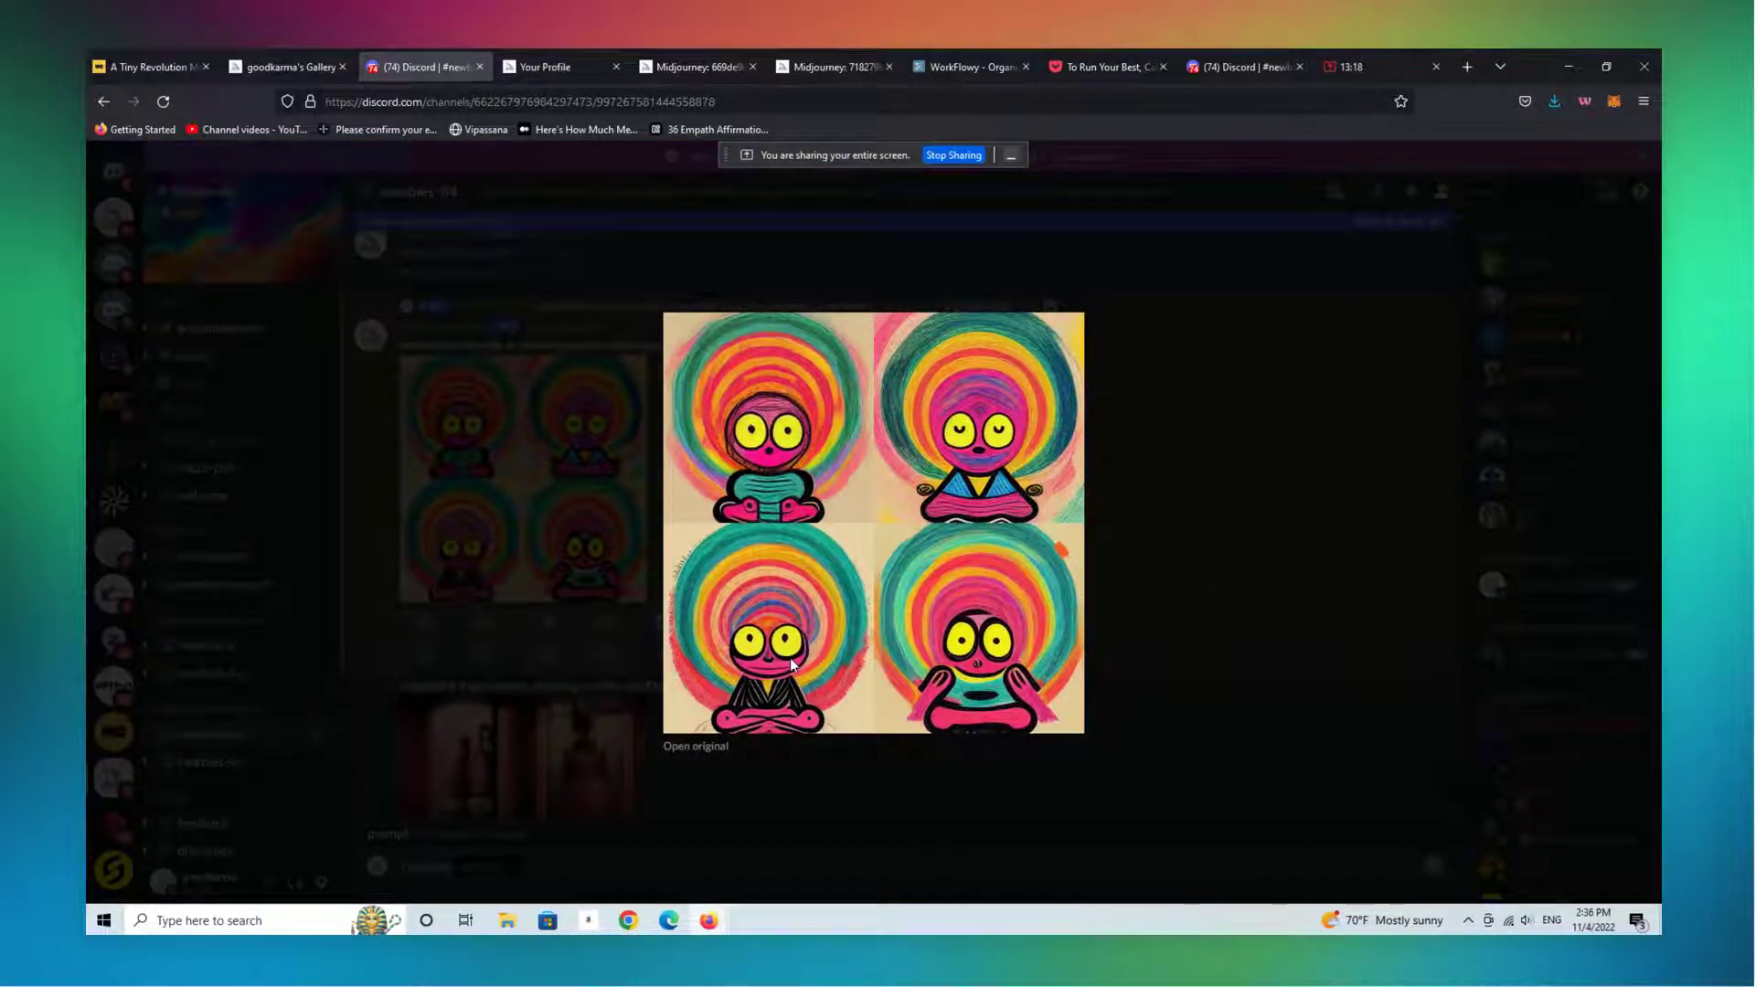
Upscale all four new meditation doodle variations with U1, U2, U3 and U4
left_click(1244, 614)
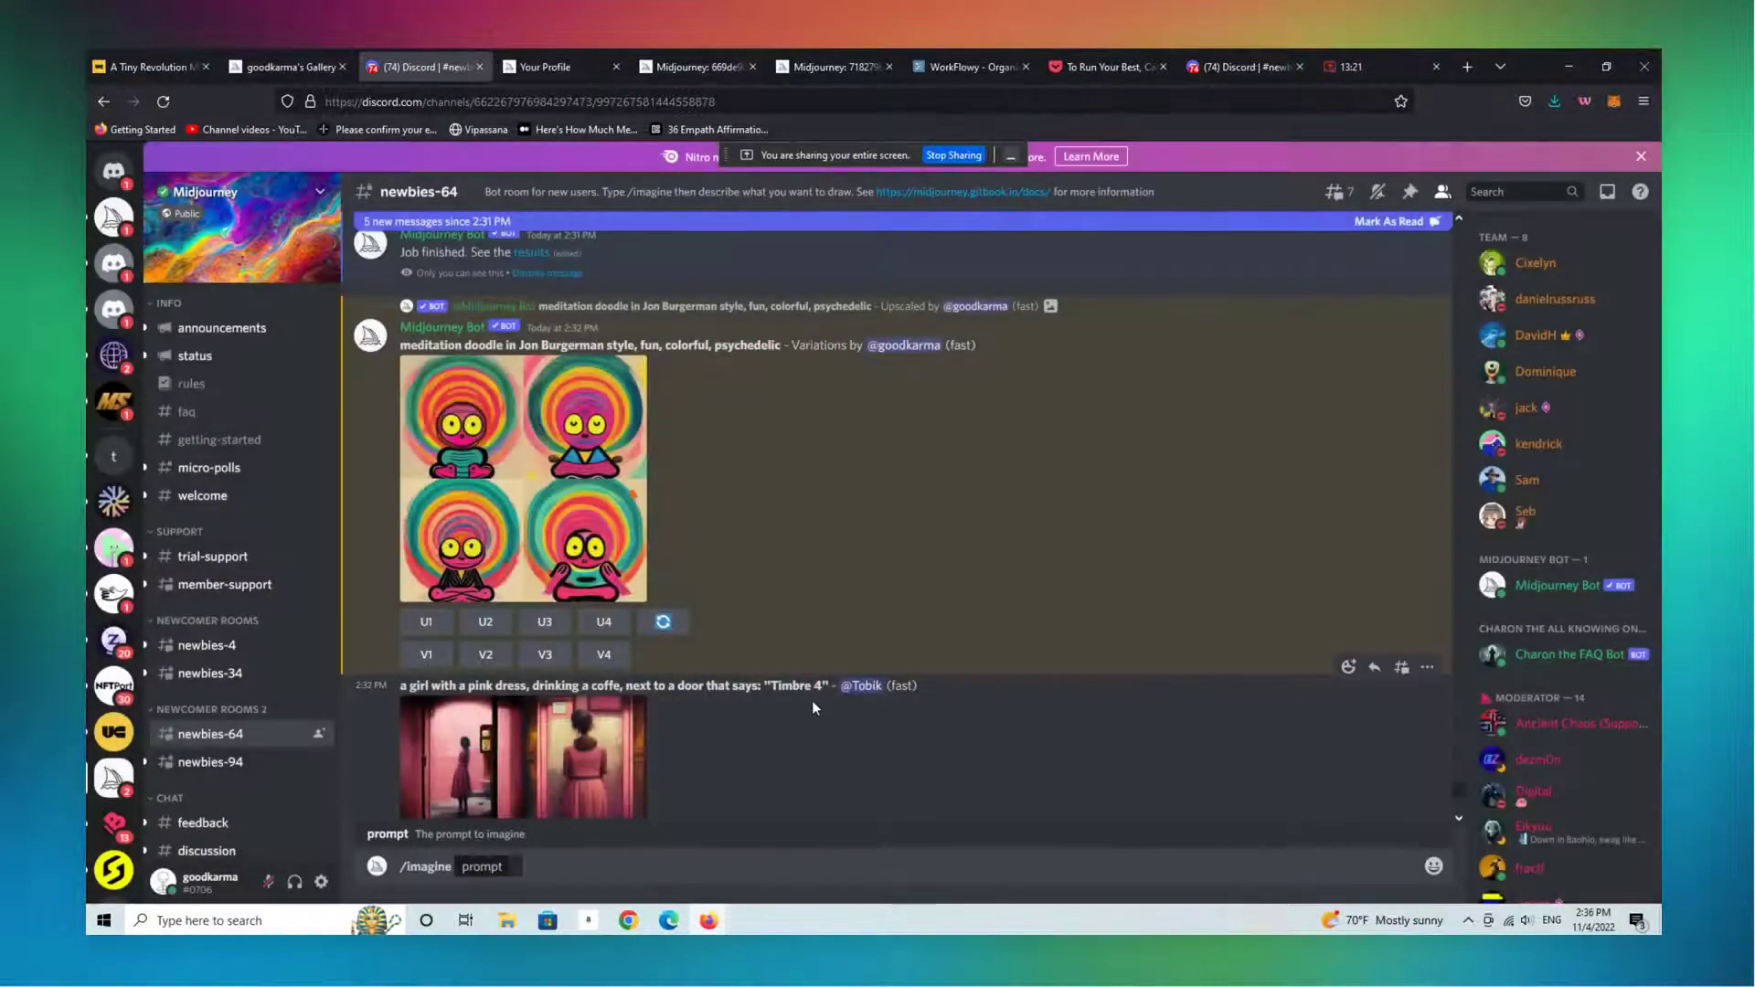
left_click(426, 621)
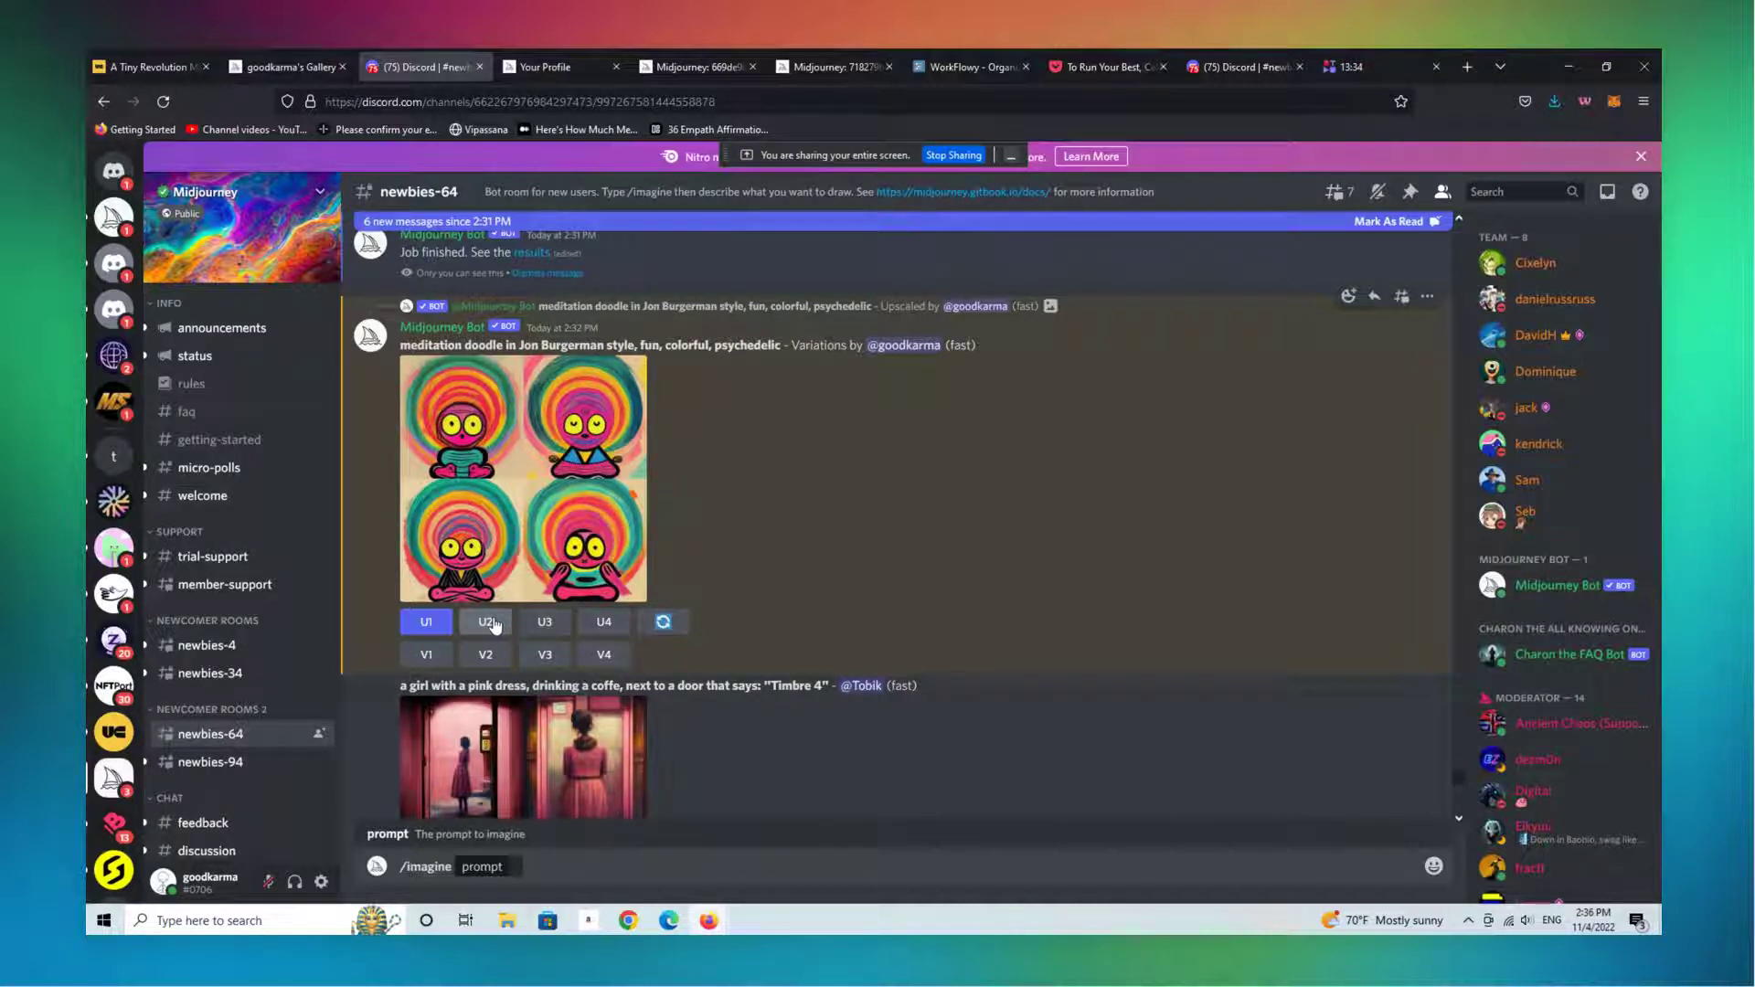
left_click(489, 624)
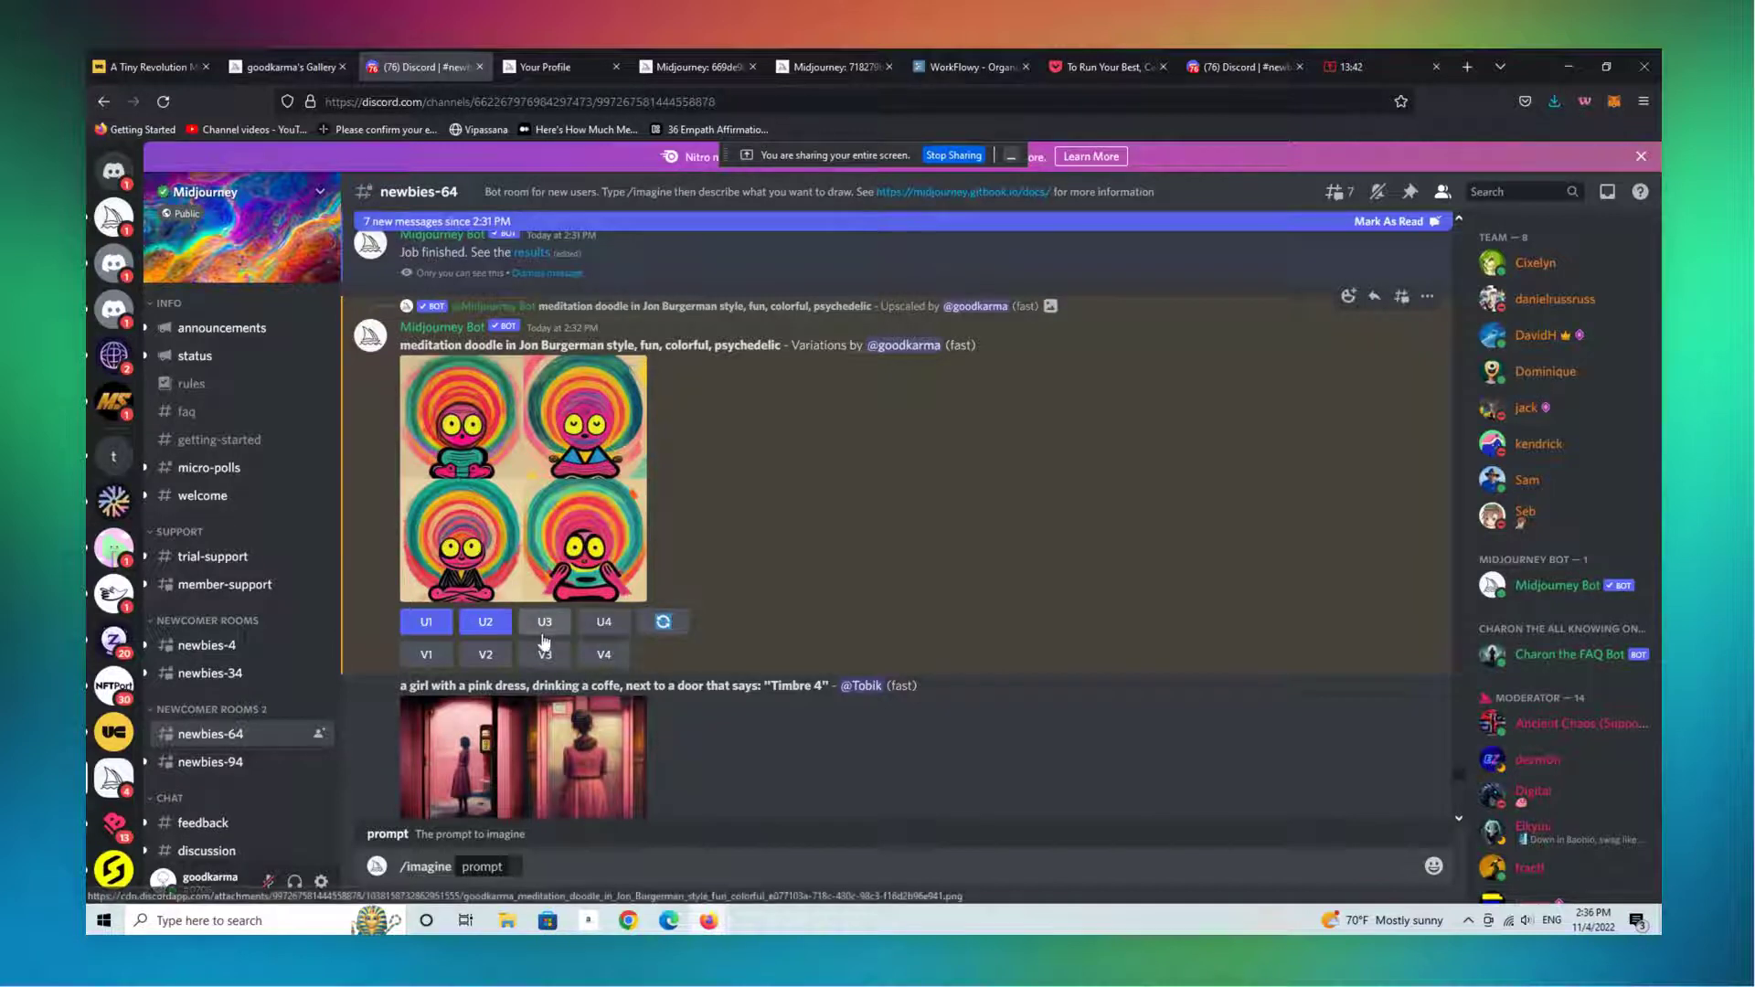
left_click(544, 627)
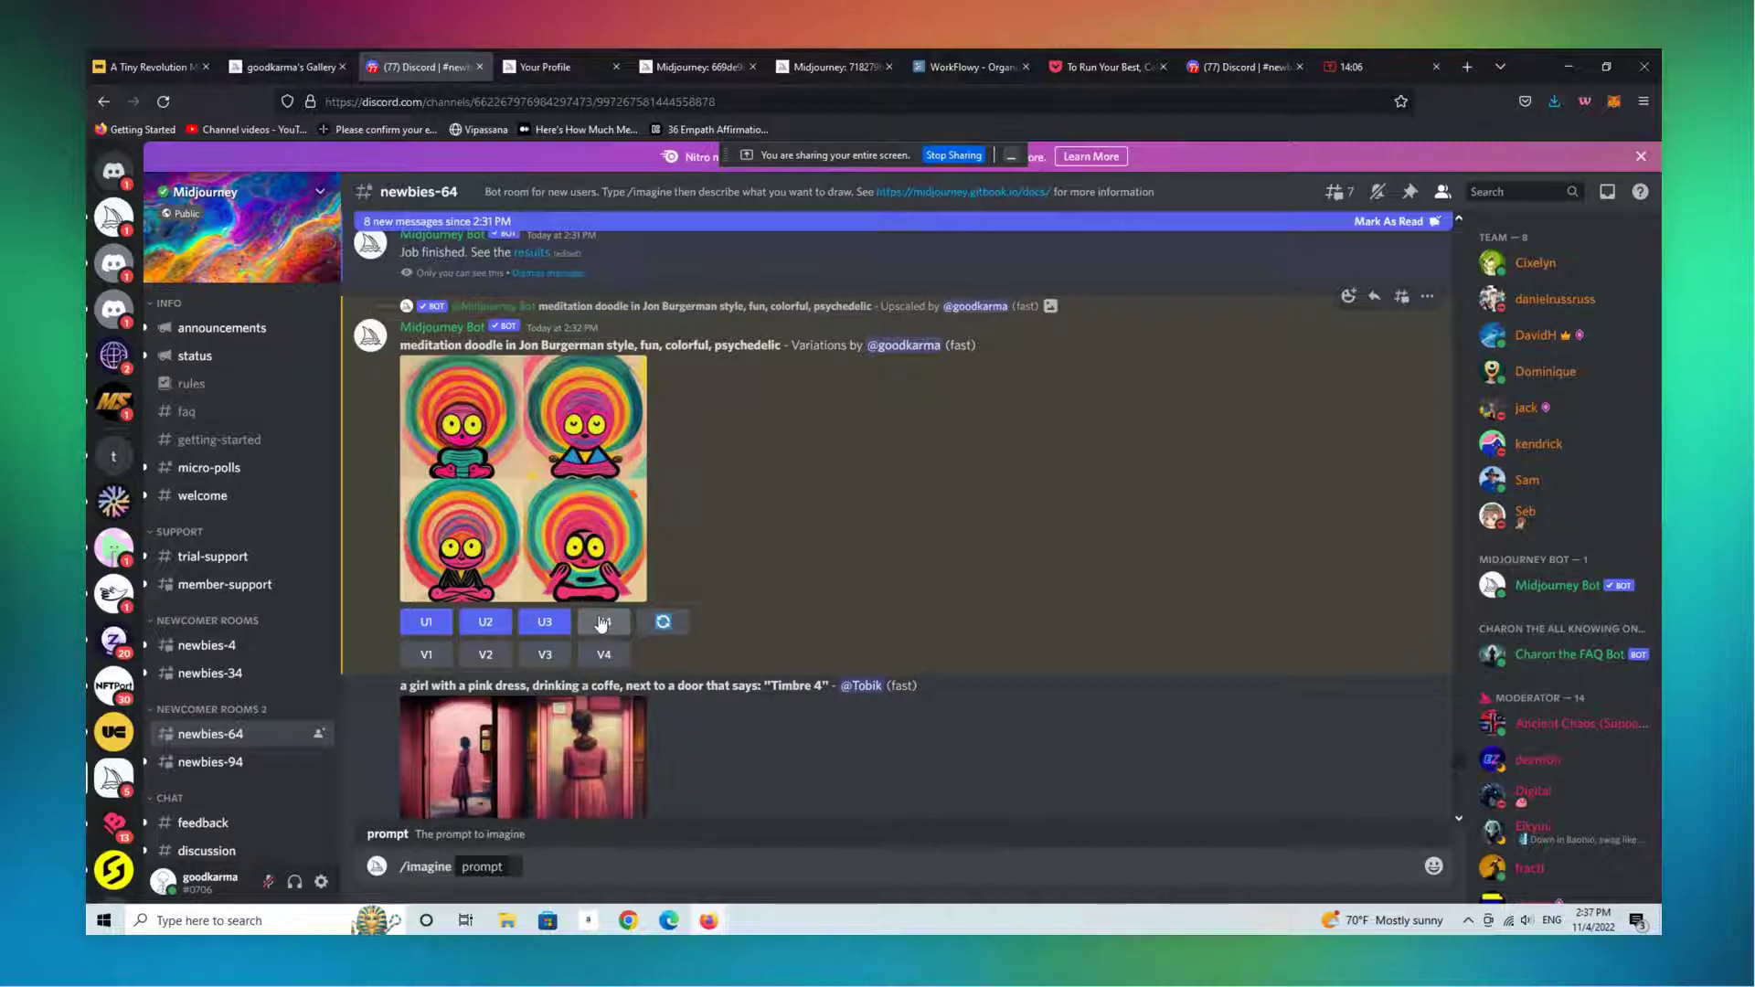
left_click(602, 623)
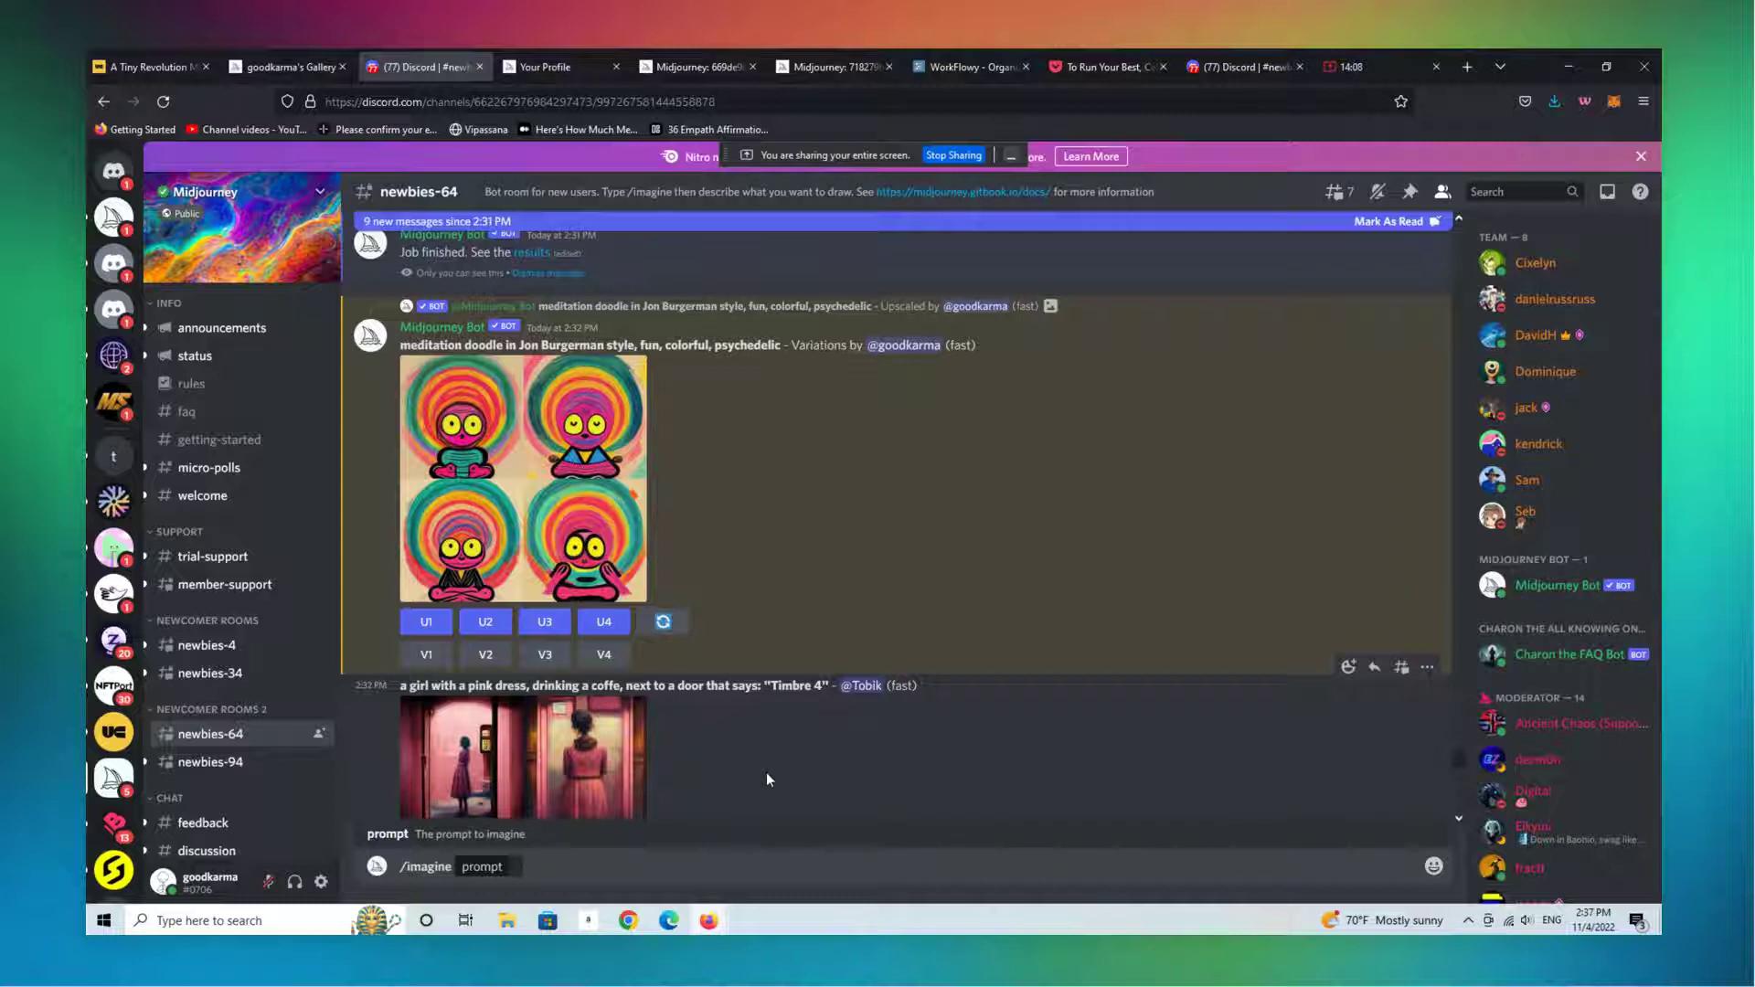